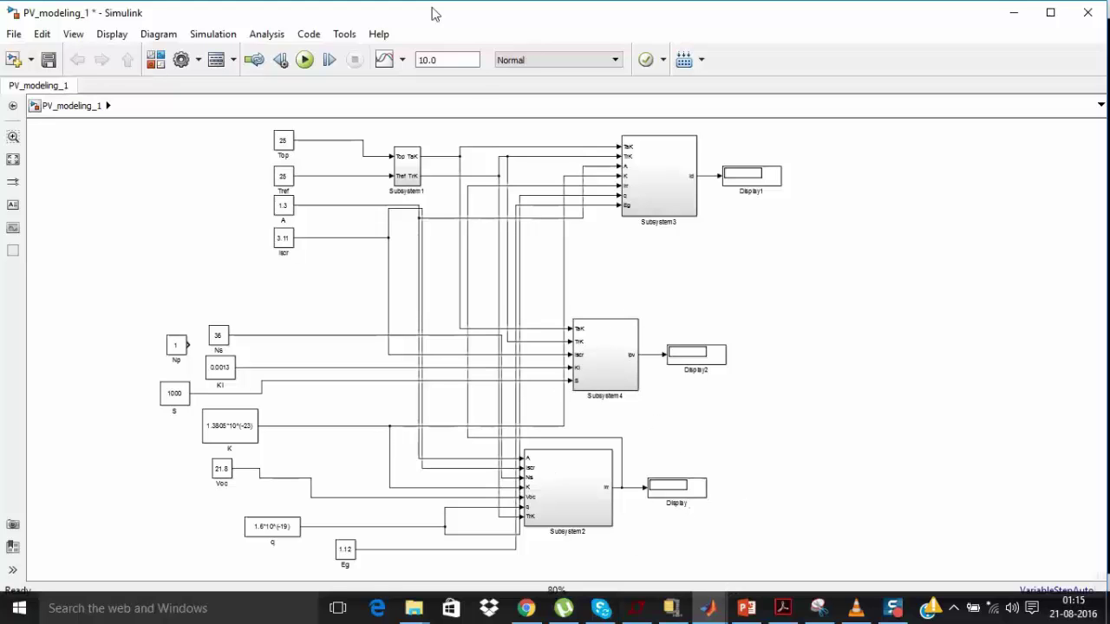
- Review equation (4) in the Snipping Tool and search the Simulink library for the Divide block
click(818, 607)
drag(660, 376, 516, 113)
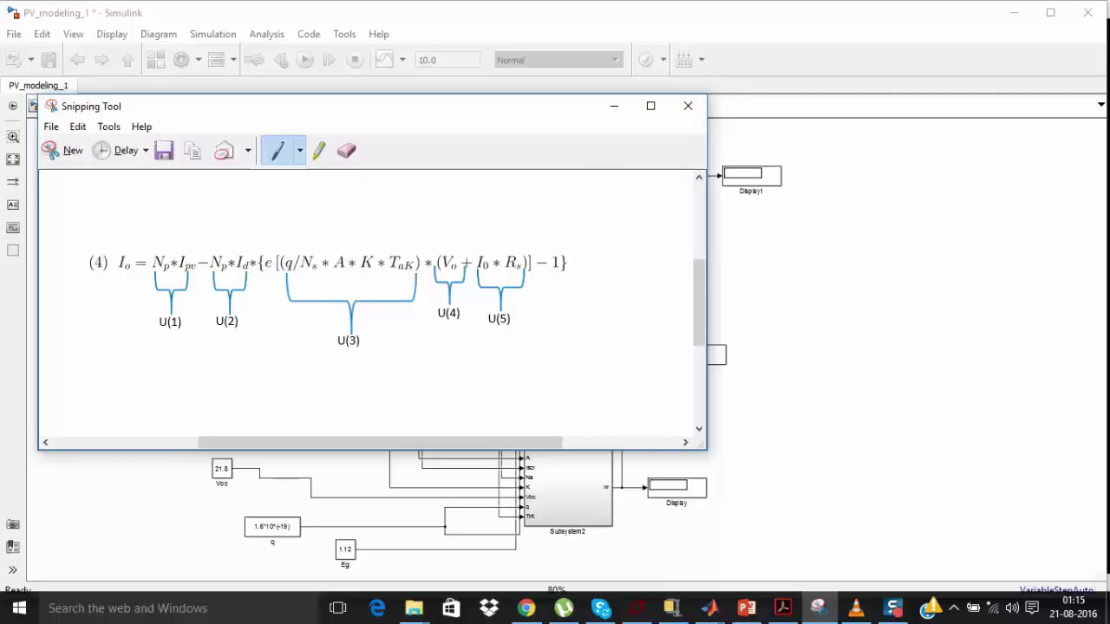
click(613, 108)
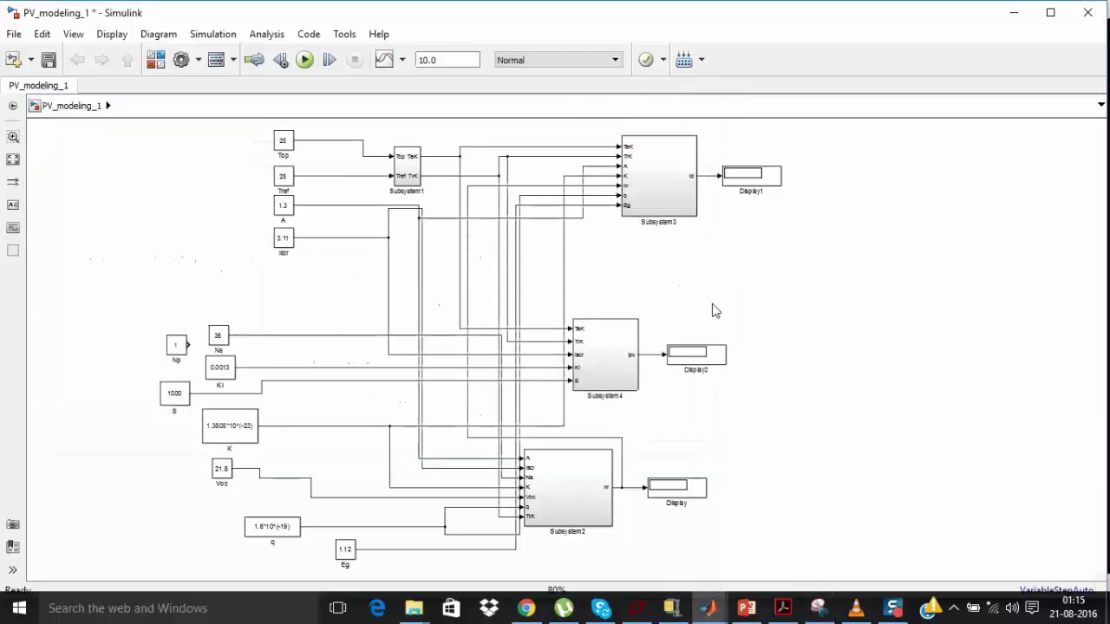
click(708, 608)
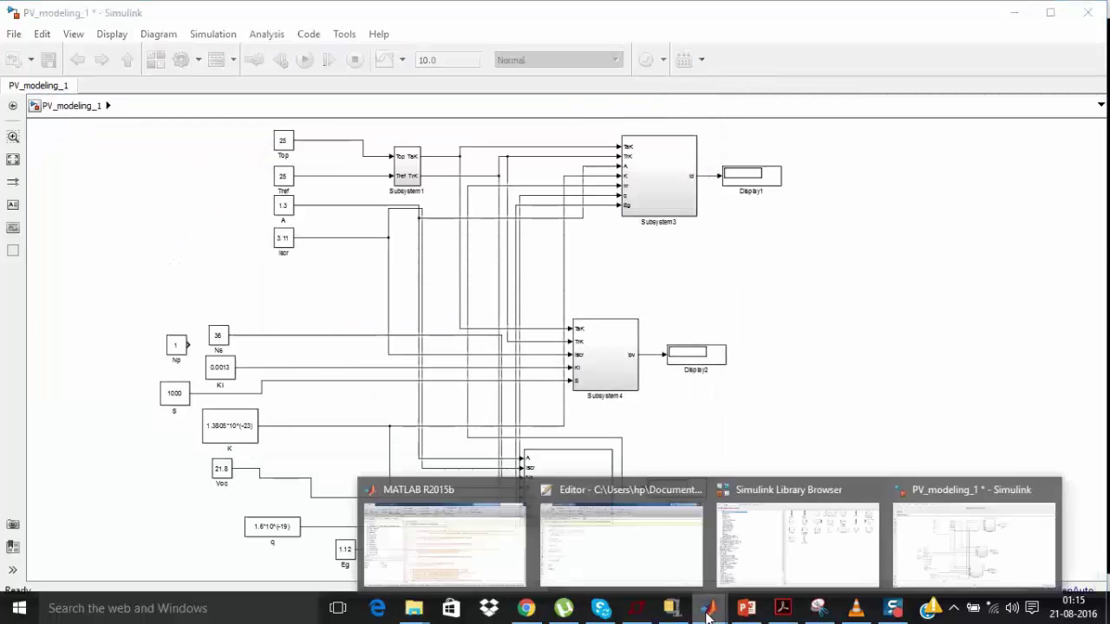
click(827, 550)
click(93, 35)
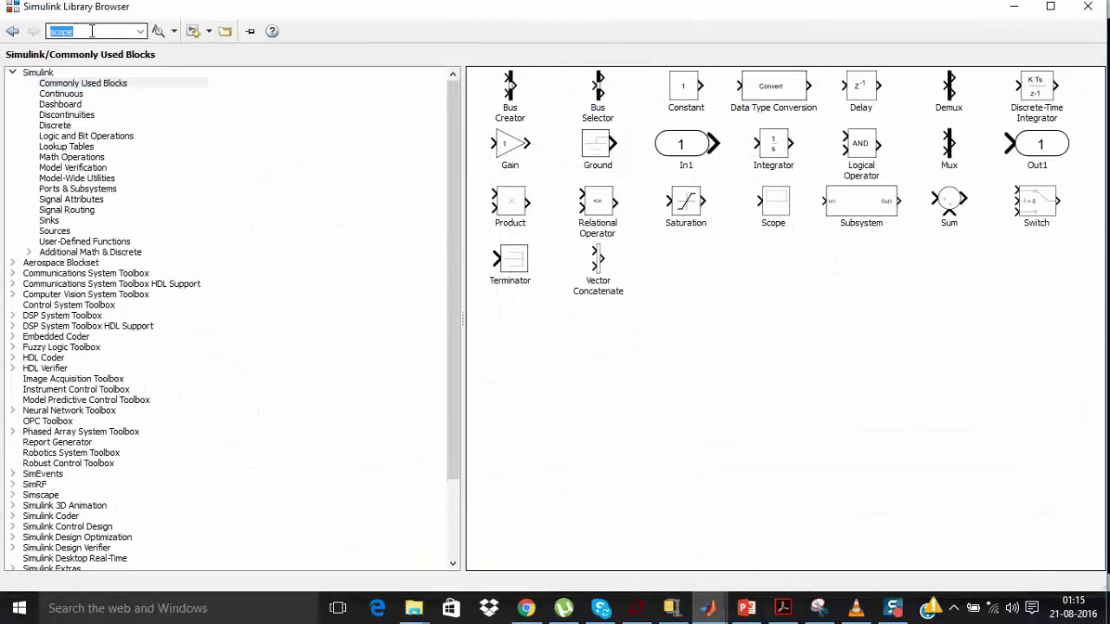
text(div)
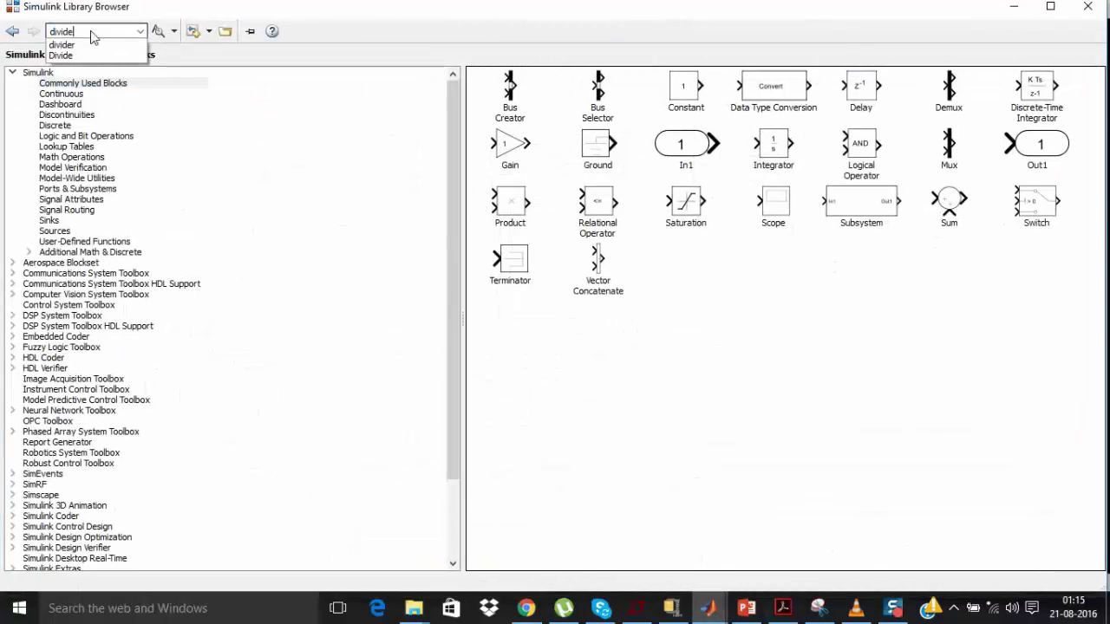
text(ide)
click(159, 31)
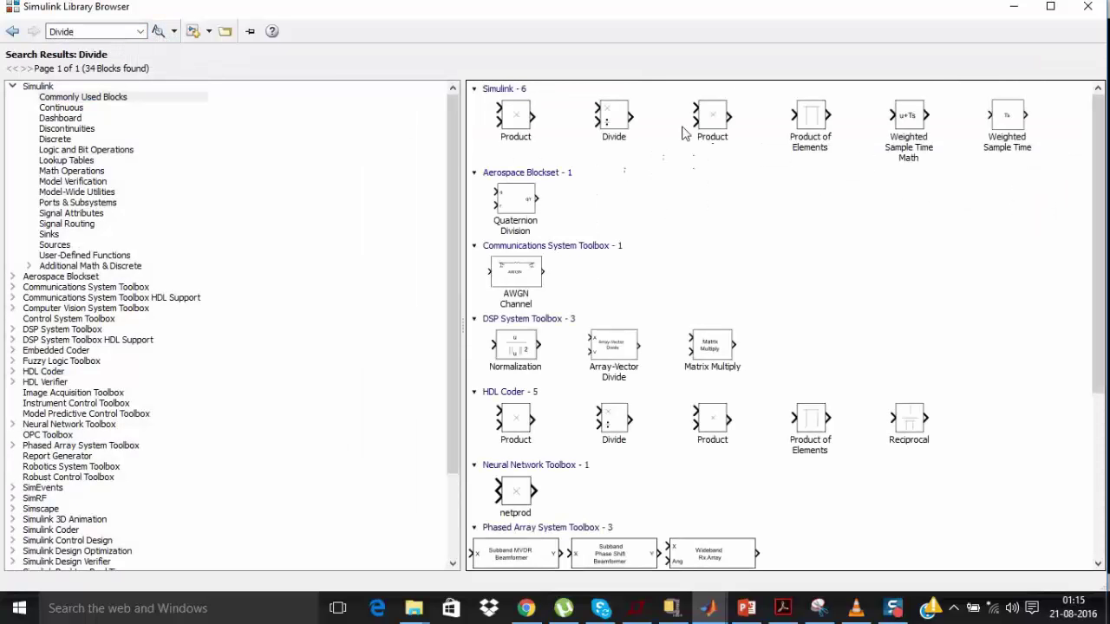
- Add the Simulink Divide block to PV_modeling_1 and place it enlarged in the empty area beyond Display2
click(618, 122)
right_click(618, 126)
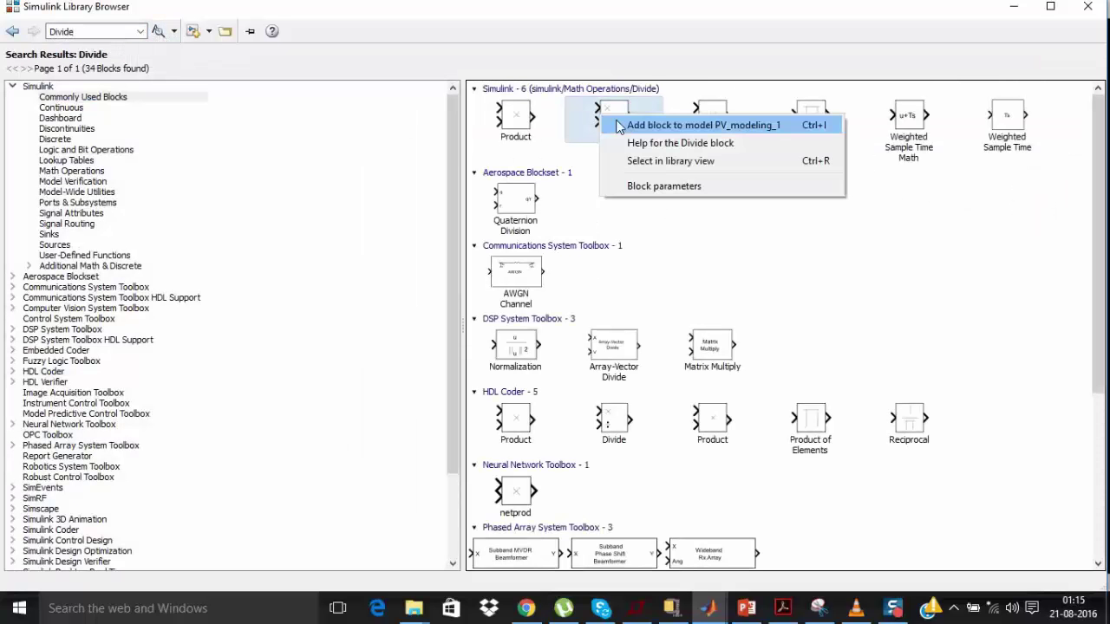
click(624, 126)
click(1012, 7)
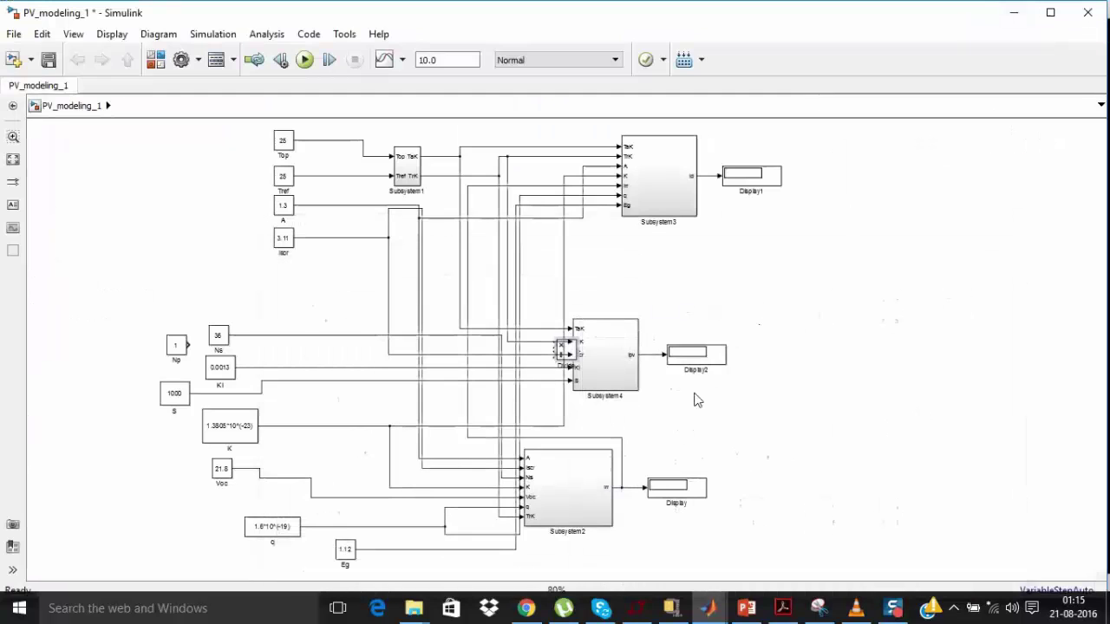
drag(572, 355, 822, 349)
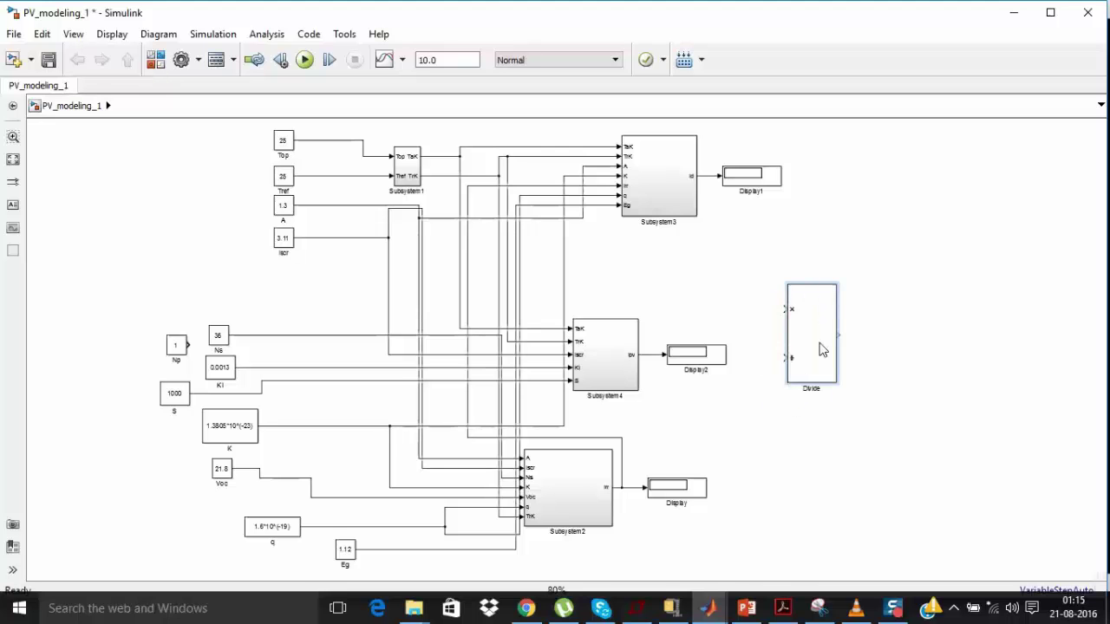
- Set the Divide block's number of inputs to *//// to match the U(3) term, and enlarge the block slightly
double_click(822, 350)
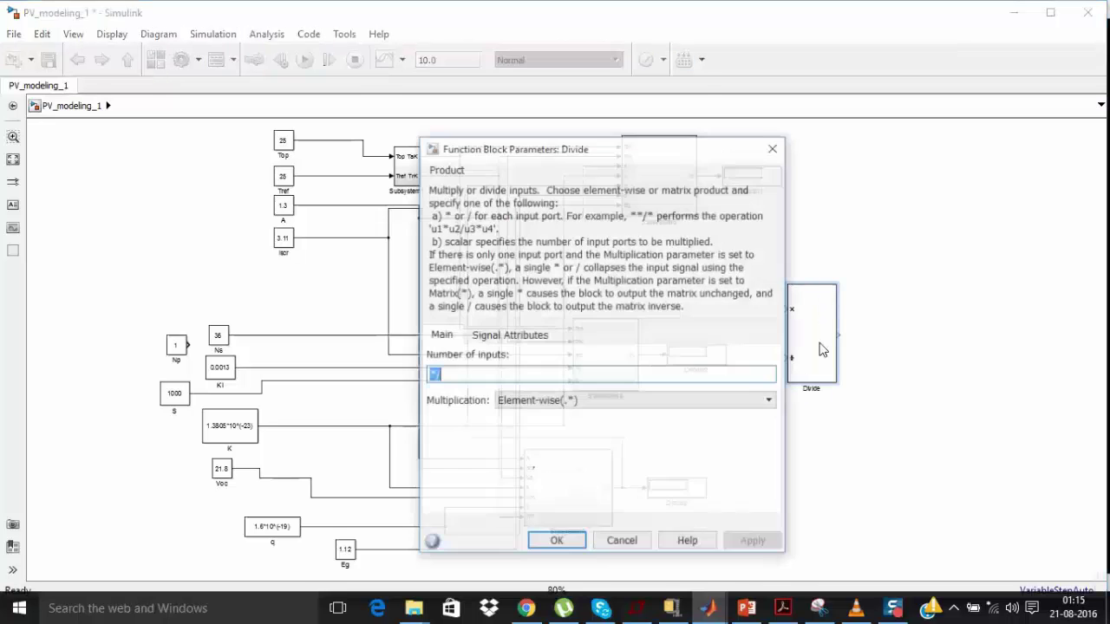
click(817, 608)
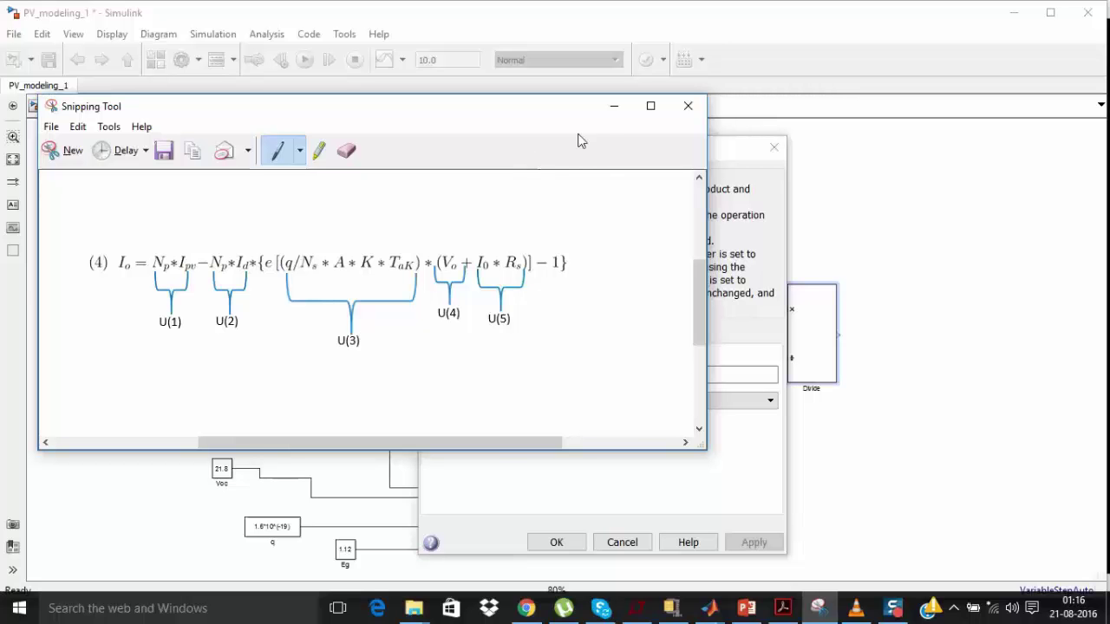
click(614, 106)
click(540, 372)
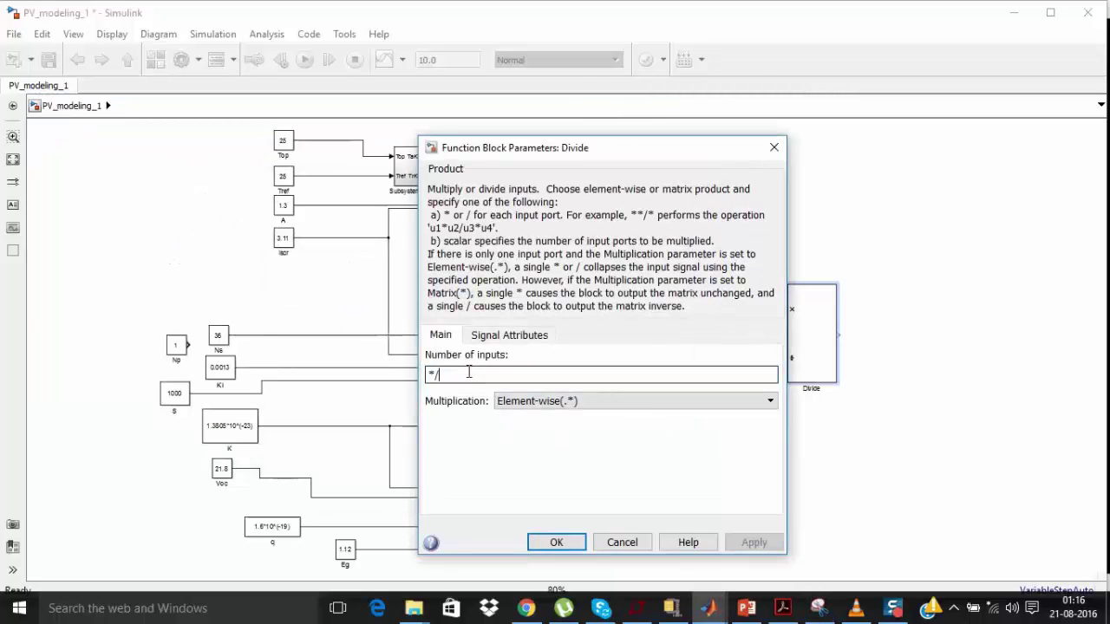
text(////)
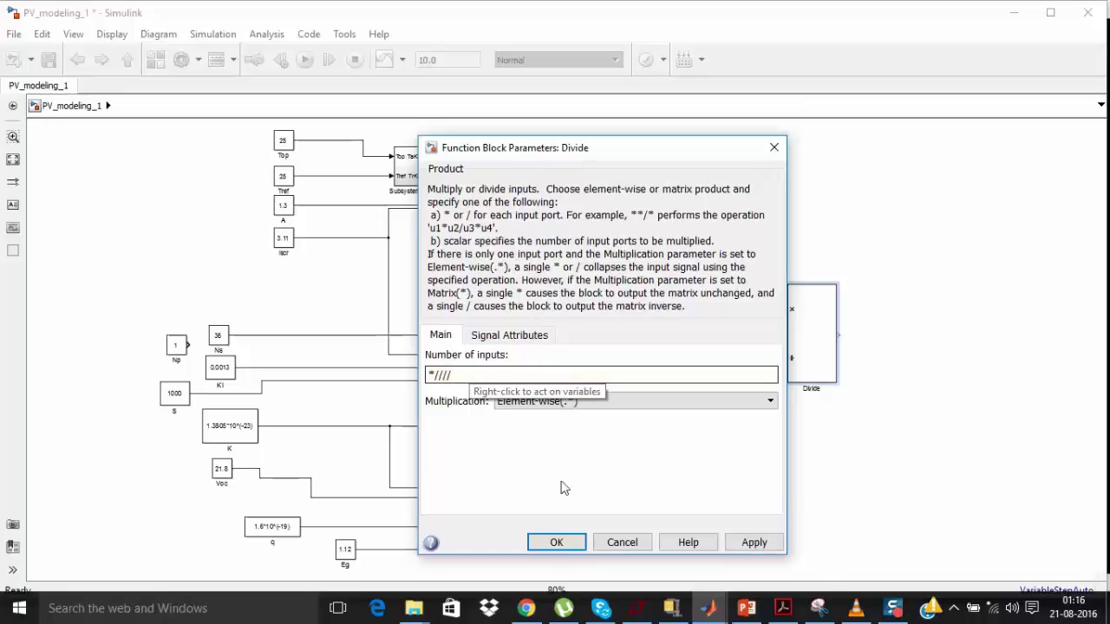
click(752, 541)
click(560, 542)
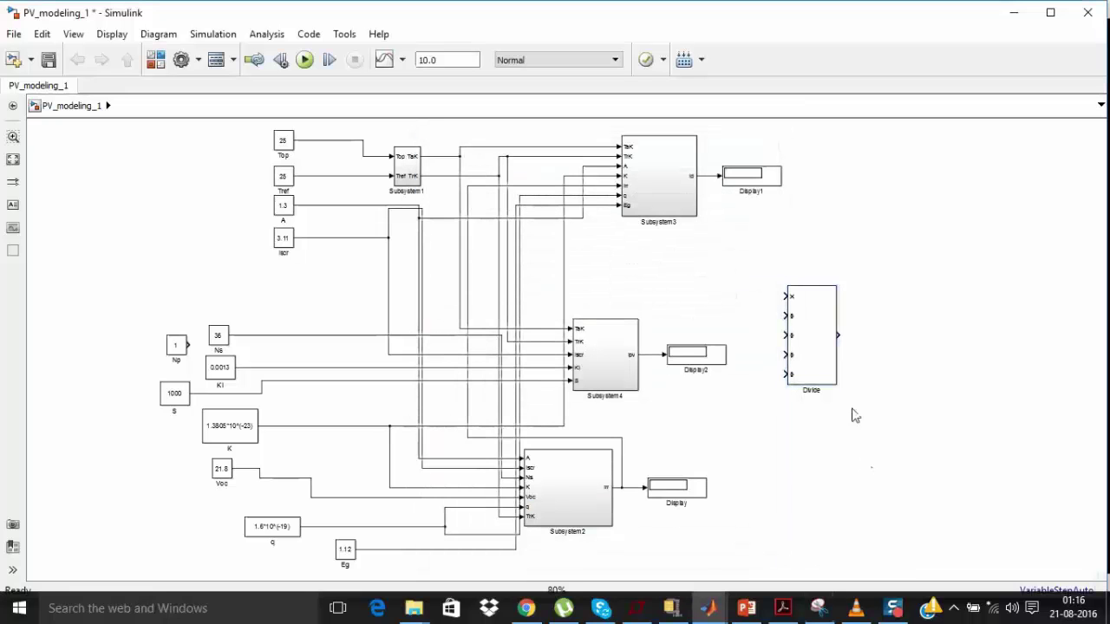
drag(839, 388, 857, 398)
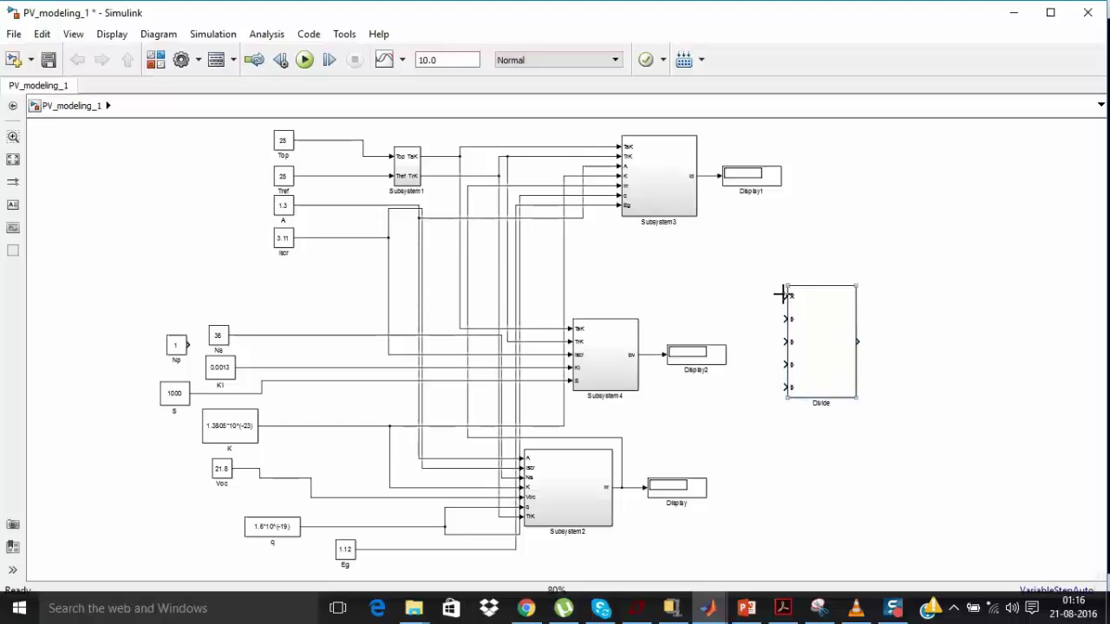
- Wire q, Ns, A, K and Subsystem1's TaK output to the Divide block's five inputs in that order, and adjust the block's size slightly
drag(777, 294, 329, 525)
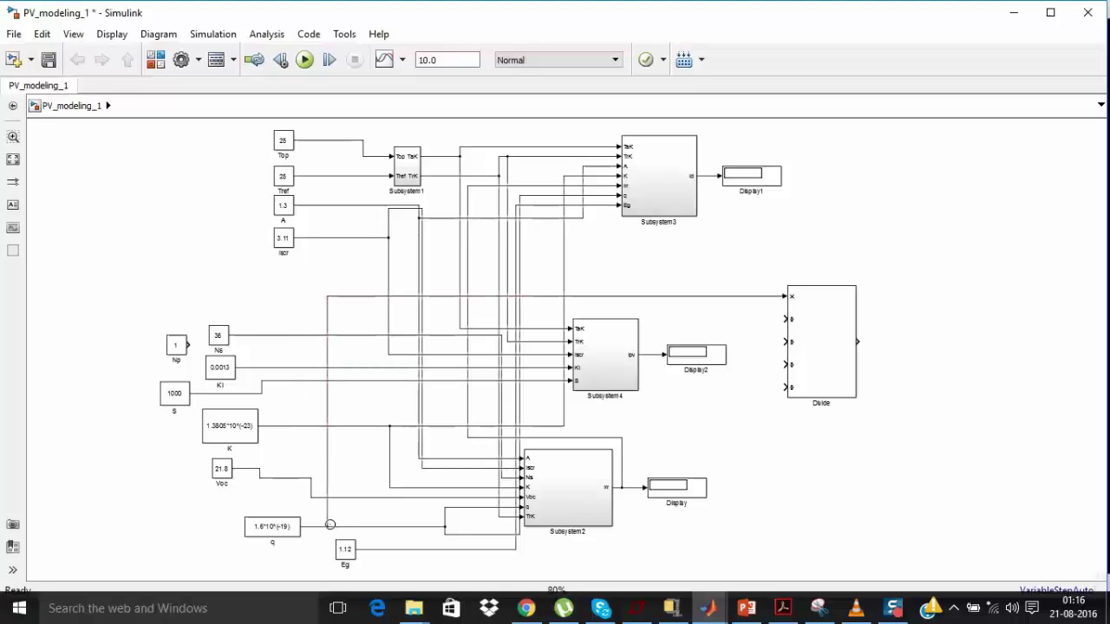
click(822, 608)
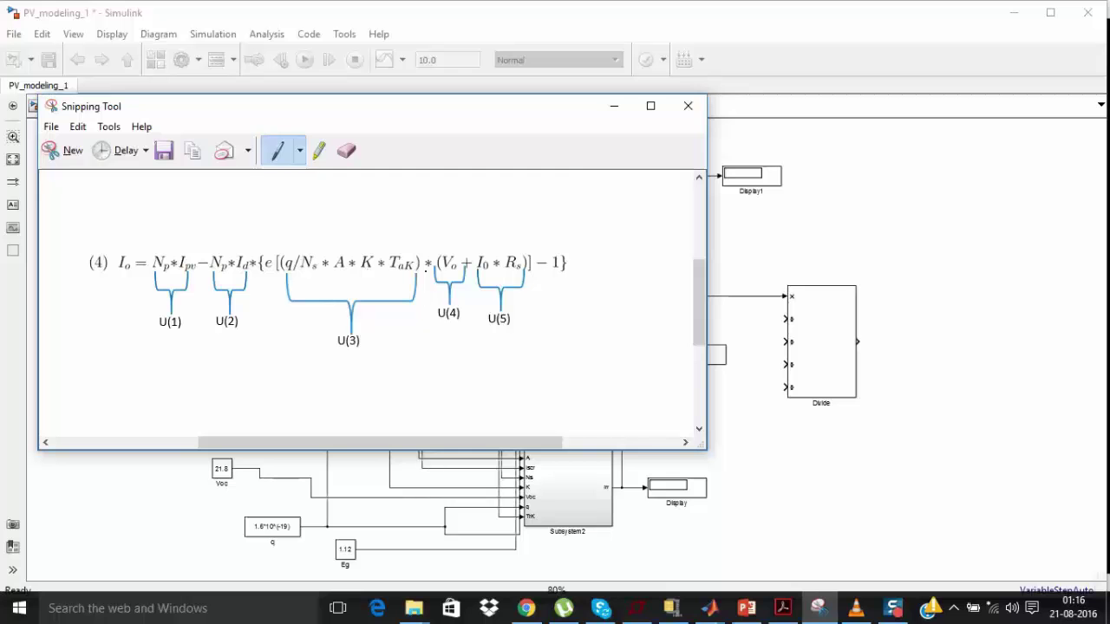
click(615, 107)
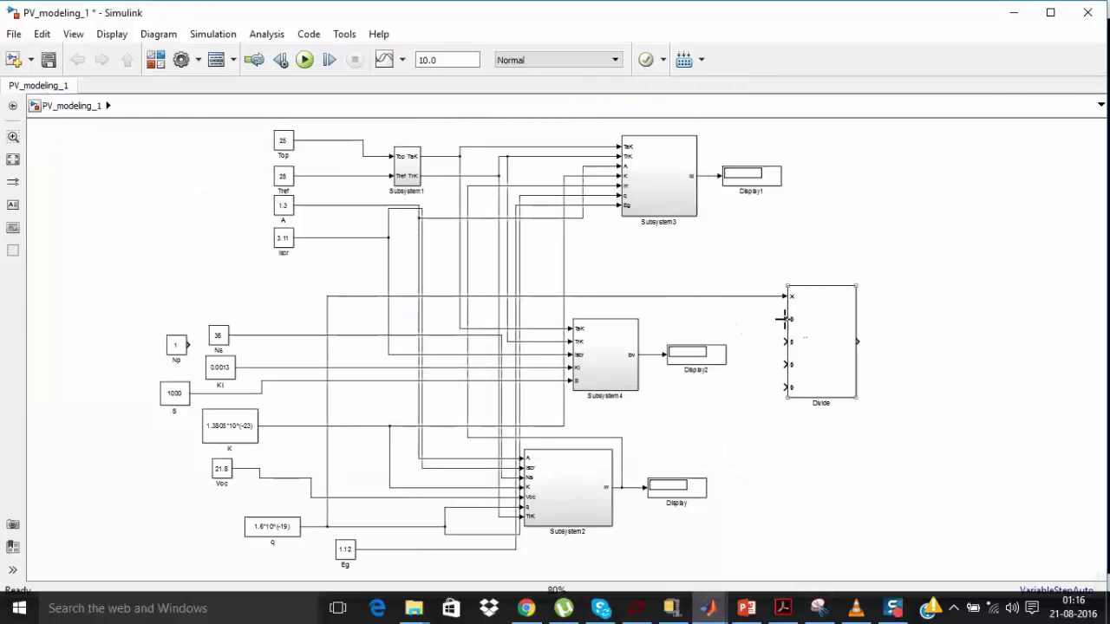
drag(775, 315, 284, 336)
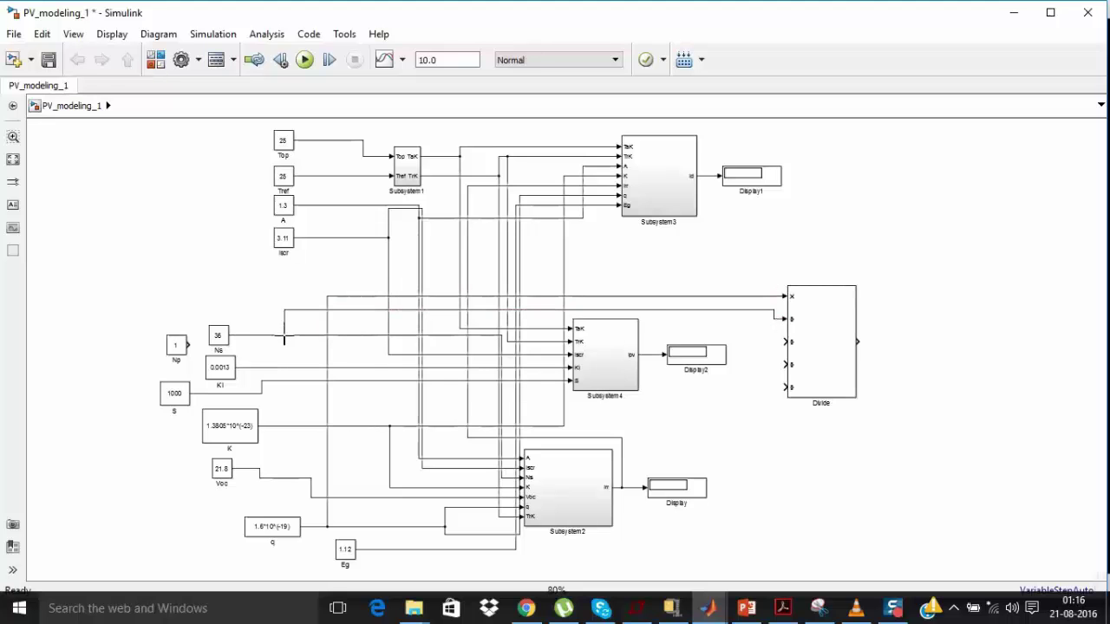
drag(784, 343, 303, 206)
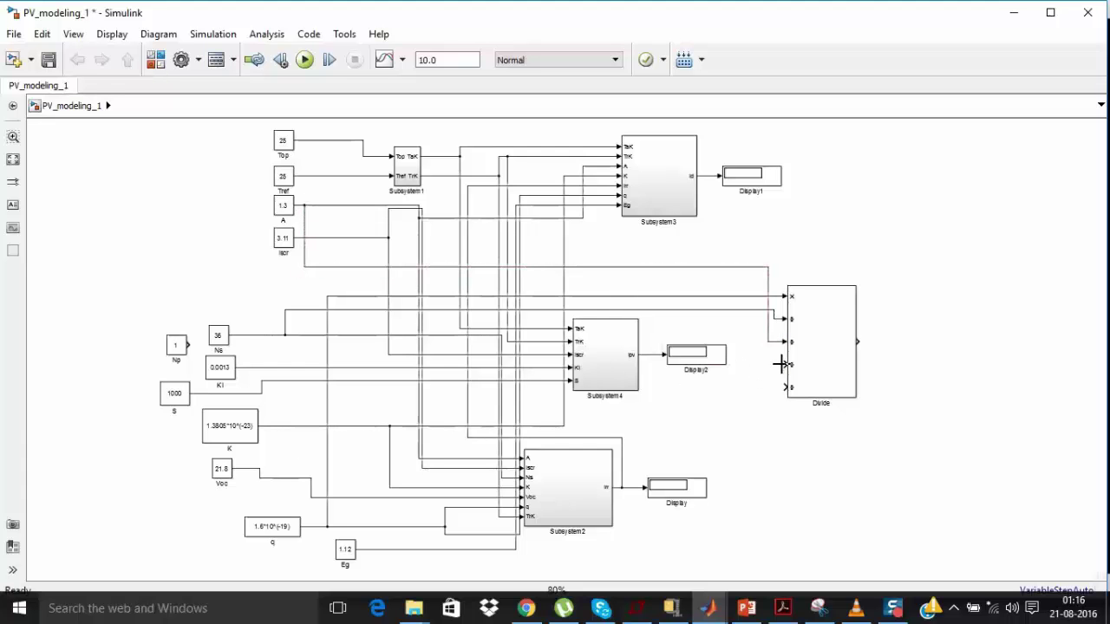
drag(783, 364, 288, 426)
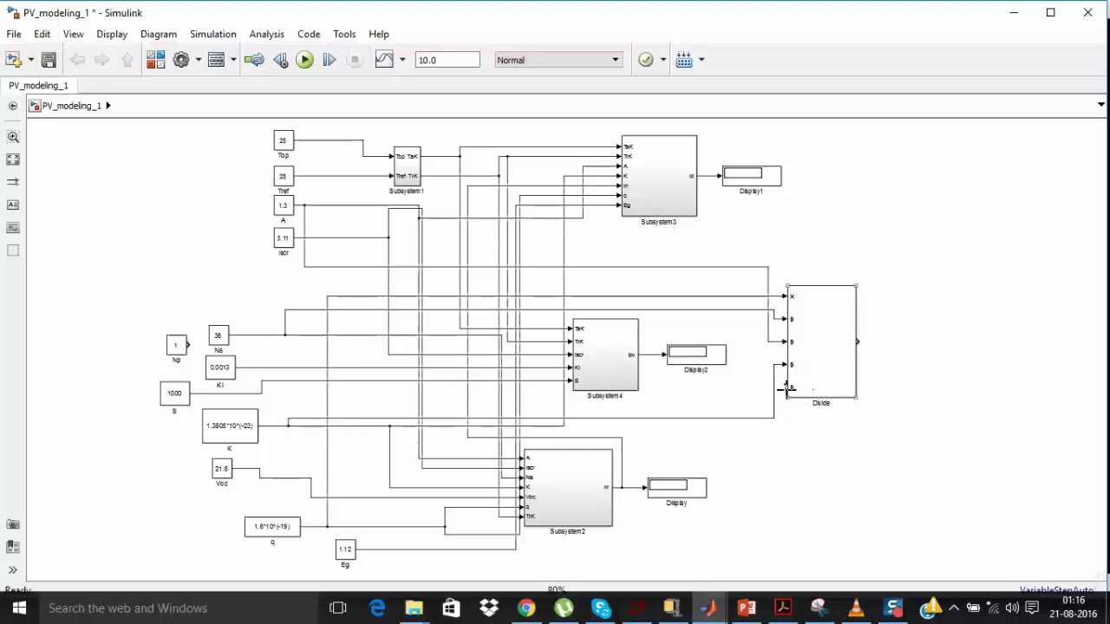
drag(785, 387, 442, 156)
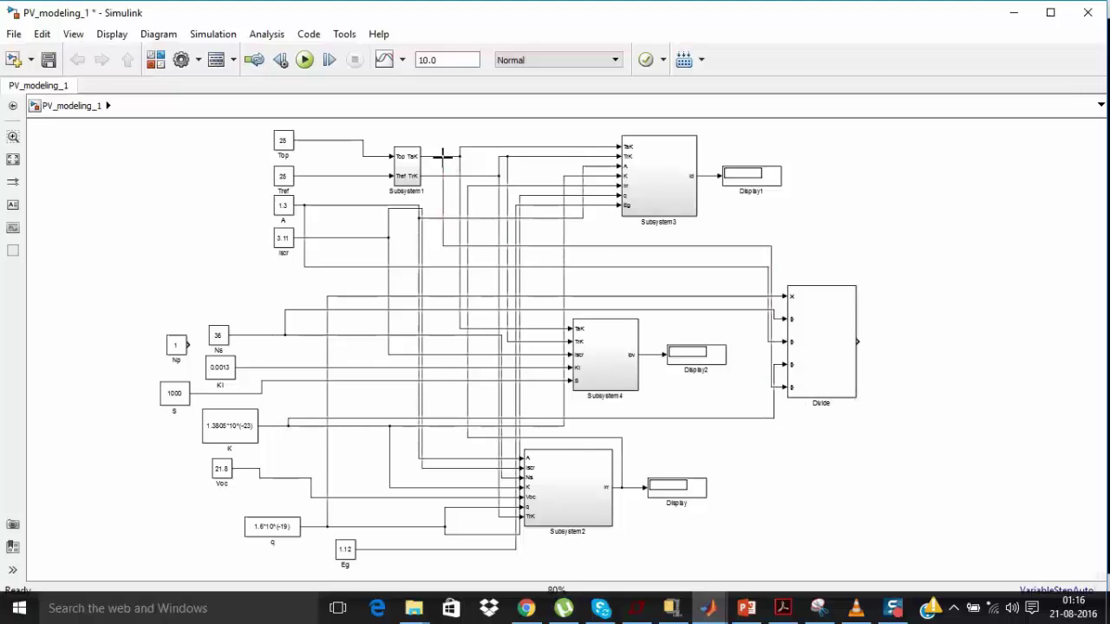
click(855, 395)
drag(856, 397, 860, 391)
click(883, 411)
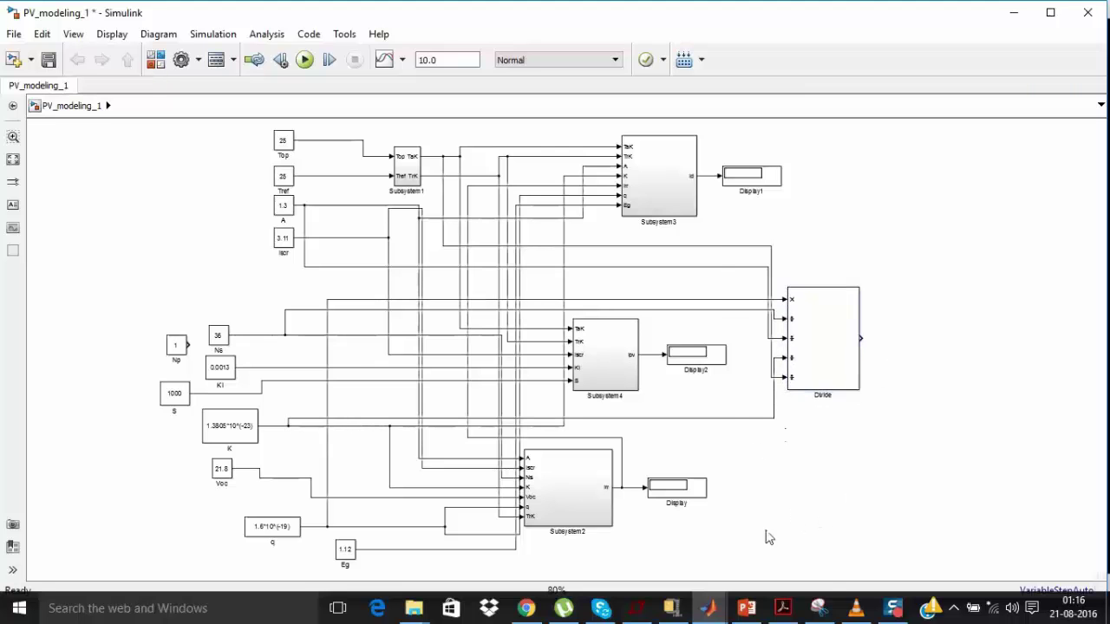
- Recheck equation (4), move the Np constant above Ns, and shift the Divide block slightly away from its incoming wires
click(818, 608)
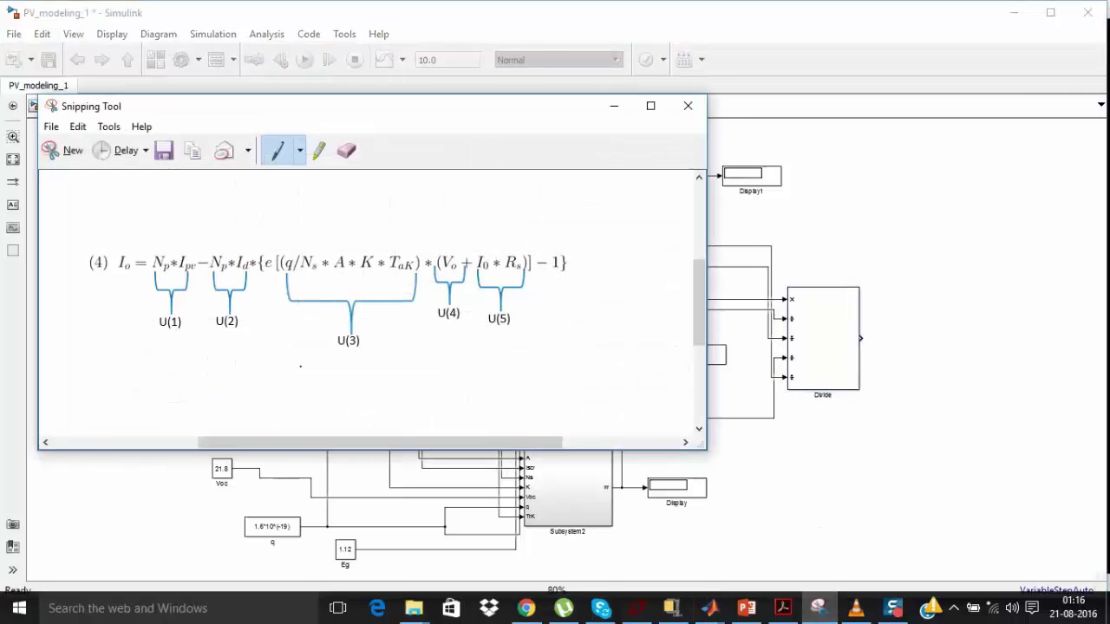
click(357, 364)
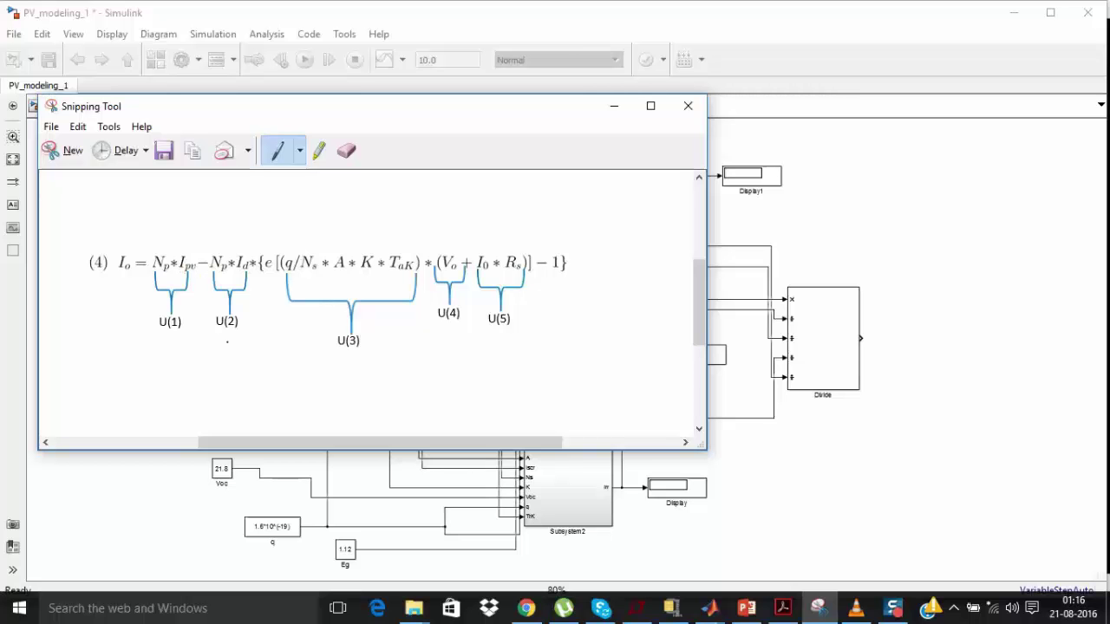
click(615, 106)
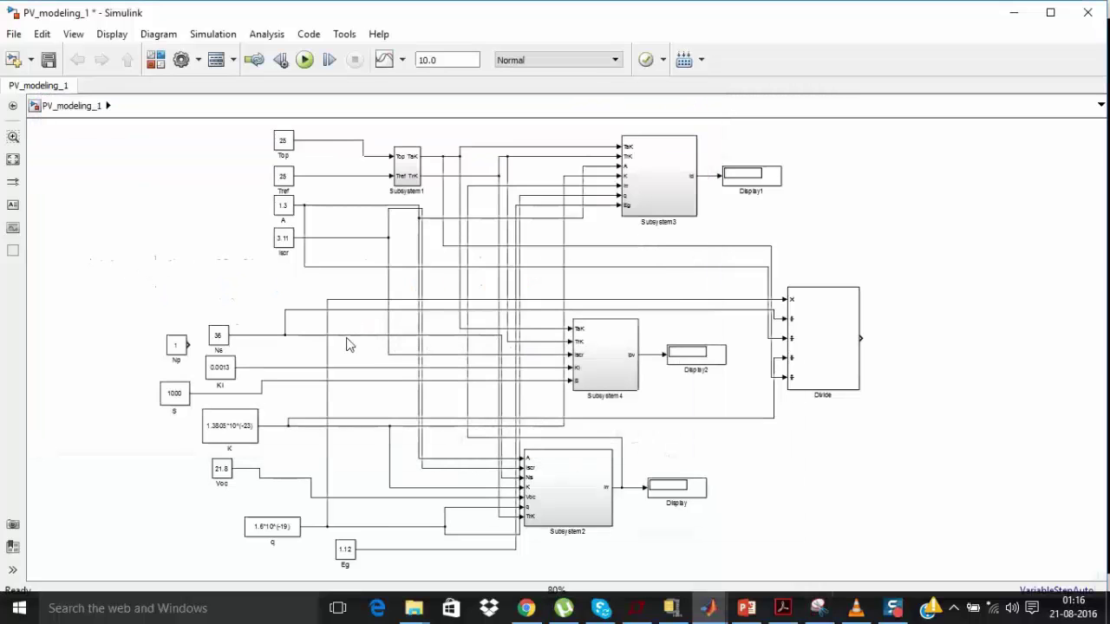
drag(182, 346, 216, 286)
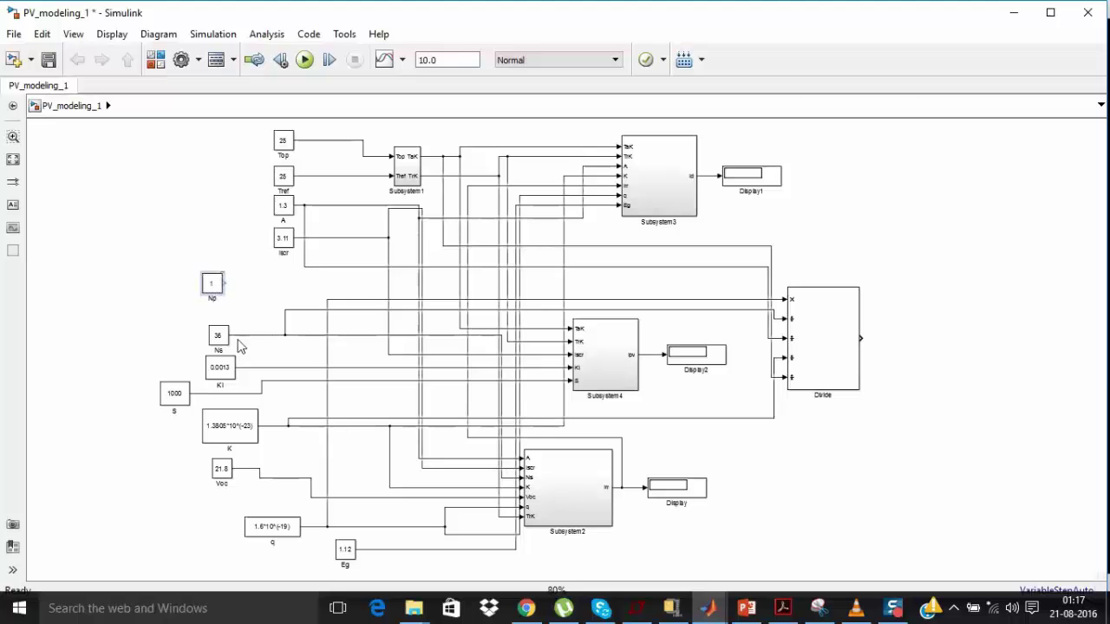
drag(822, 360, 828, 360)
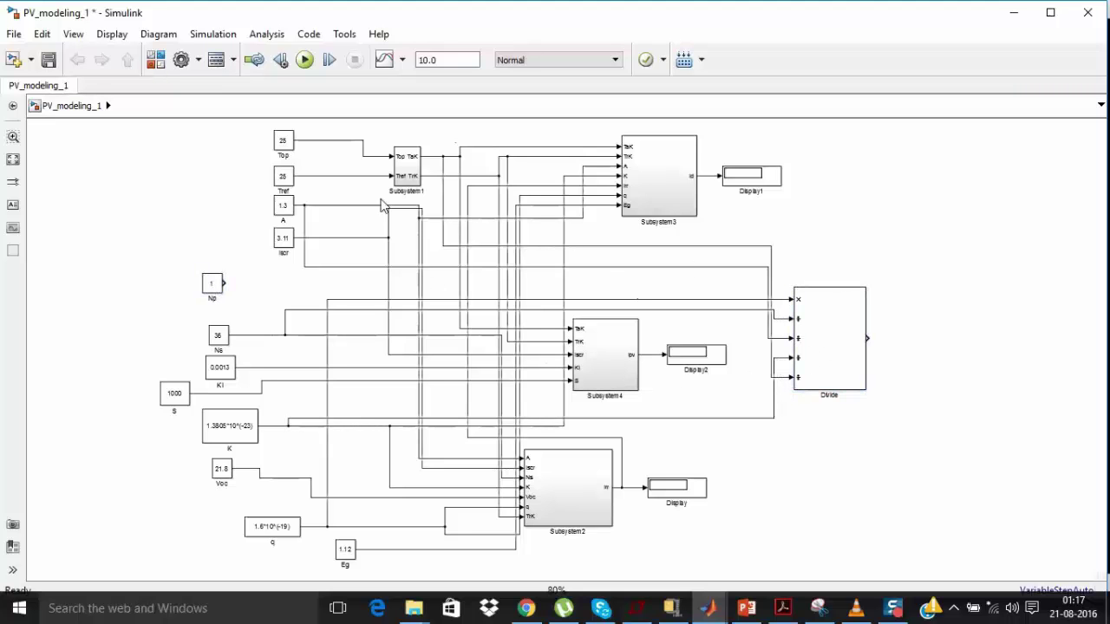
- Add a Product block from the library and place two copies of it, one above the other, above the Divide block
click(709, 608)
click(836, 549)
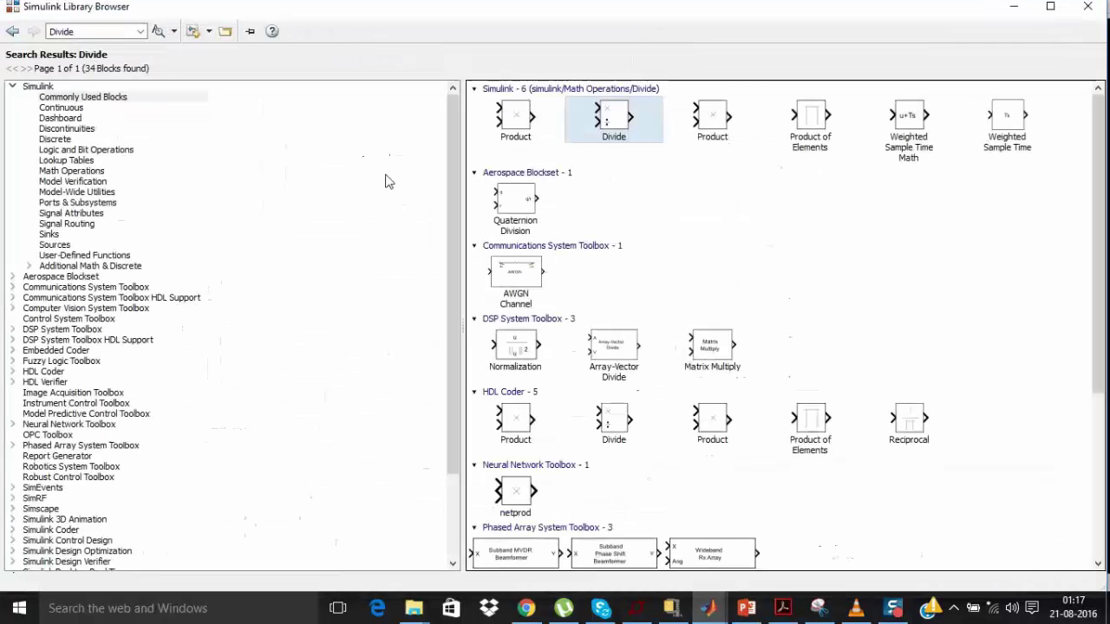
click(520, 135)
right_click(532, 142)
click(607, 140)
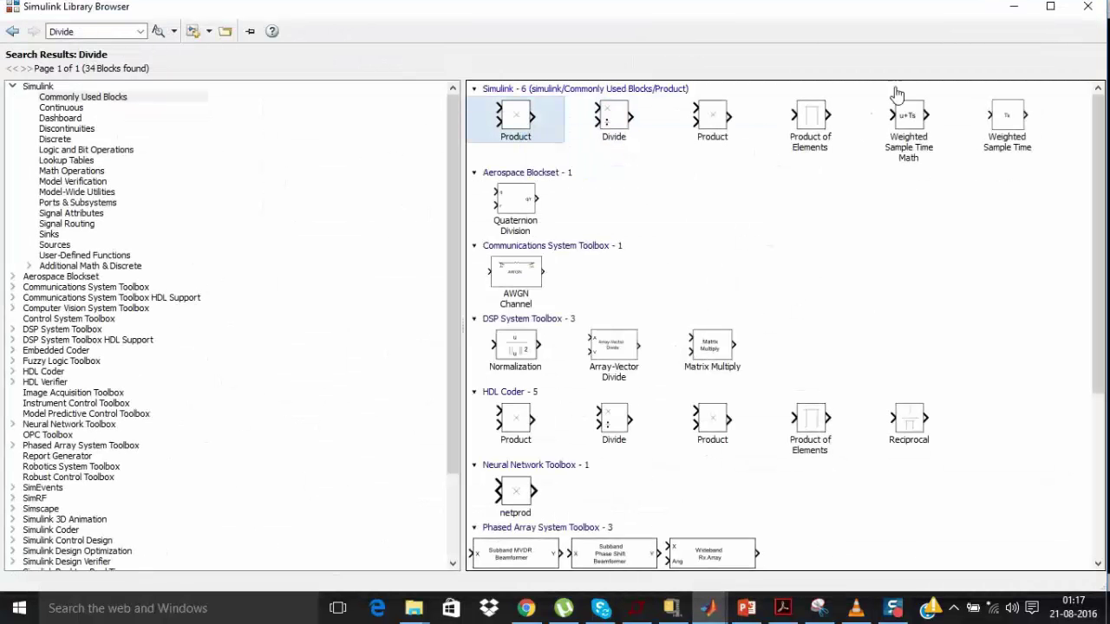
click(1012, 7)
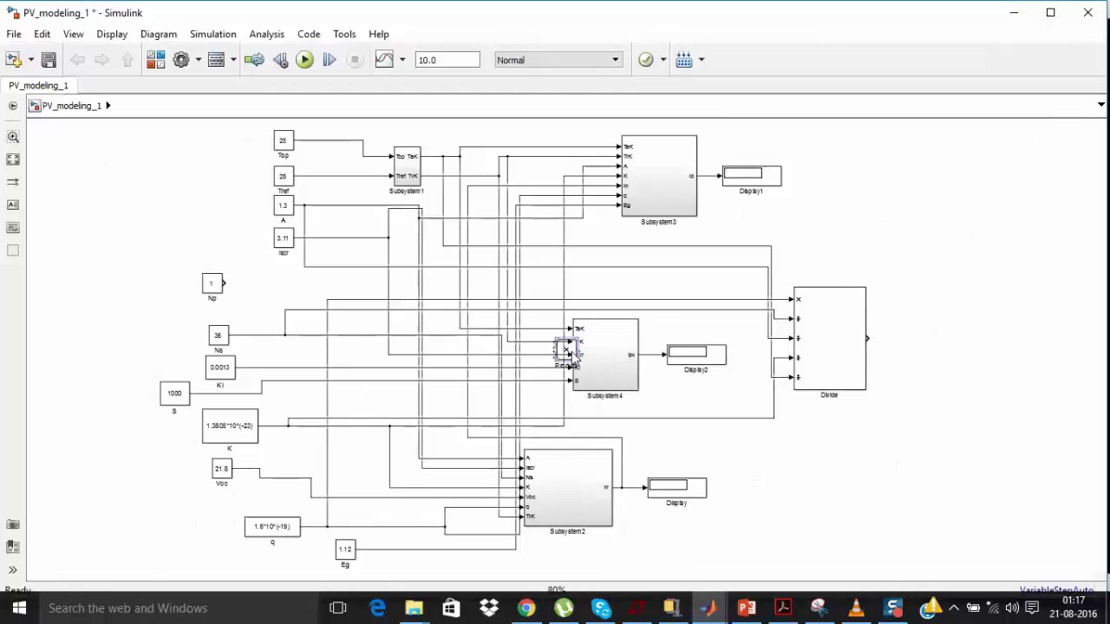
drag(577, 354, 858, 272)
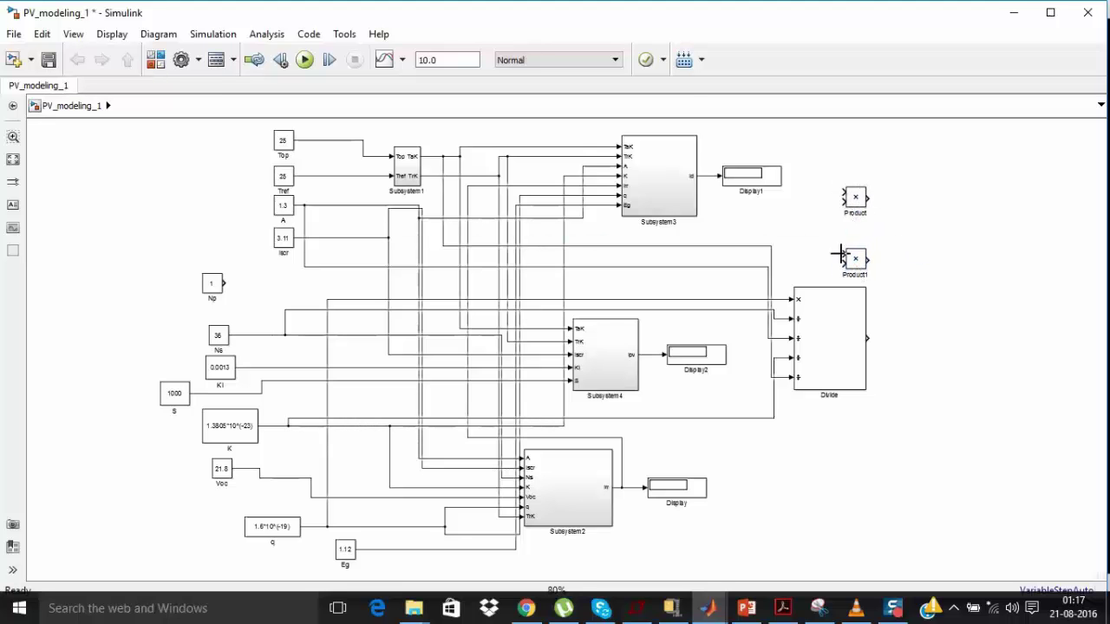
- Check the U(1) term in equation (4) and connect Subsystem4's output to the first input of the upper Product block
click(819, 608)
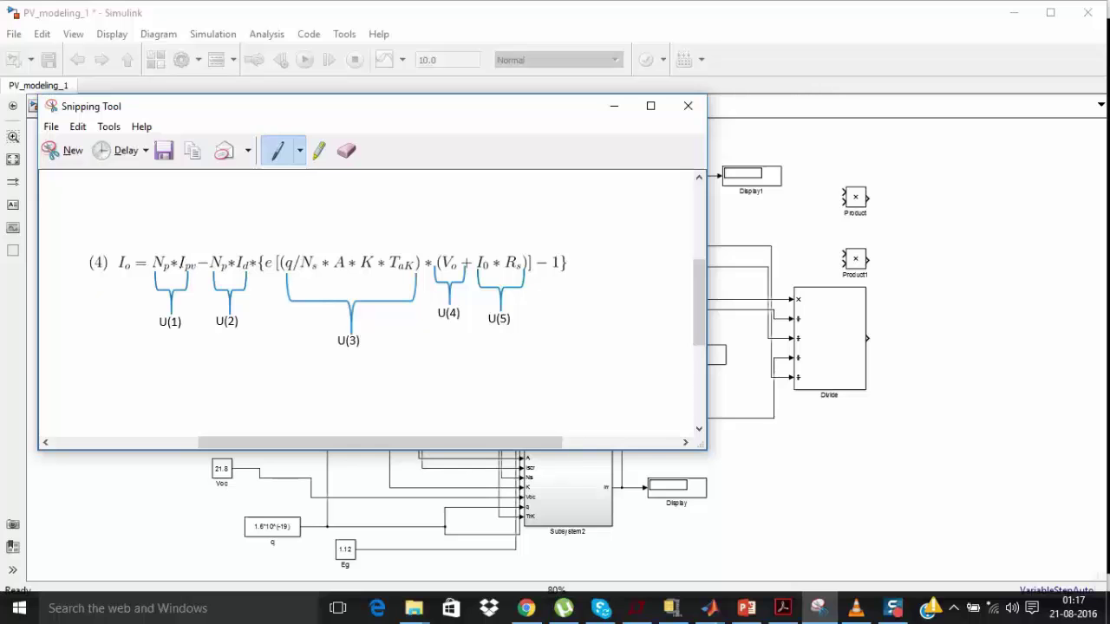
click(614, 107)
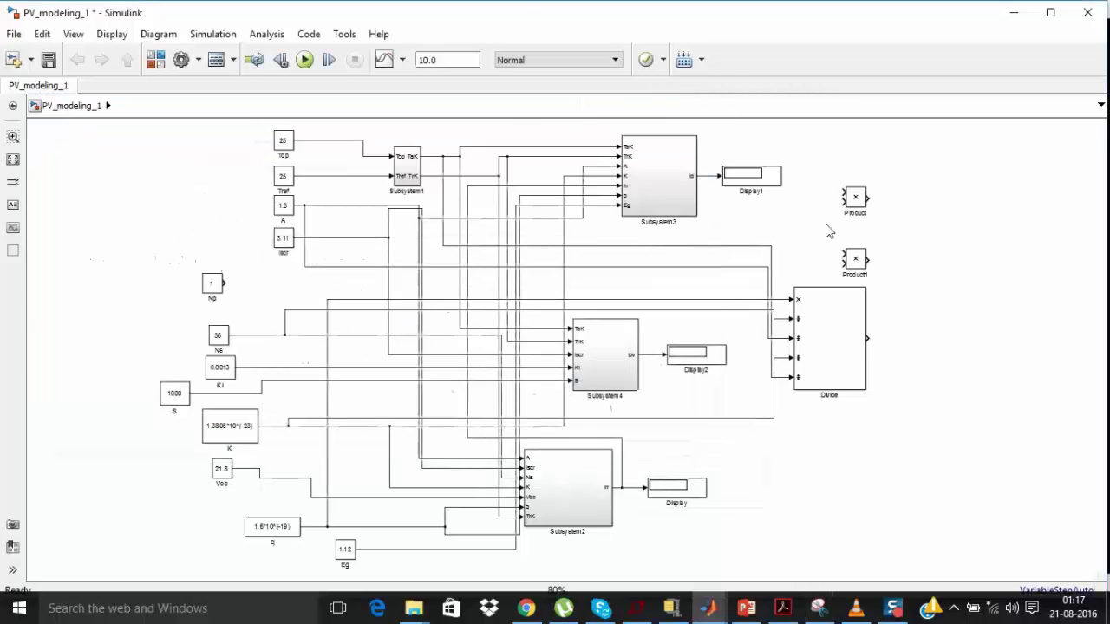
drag(839, 192, 731, 299)
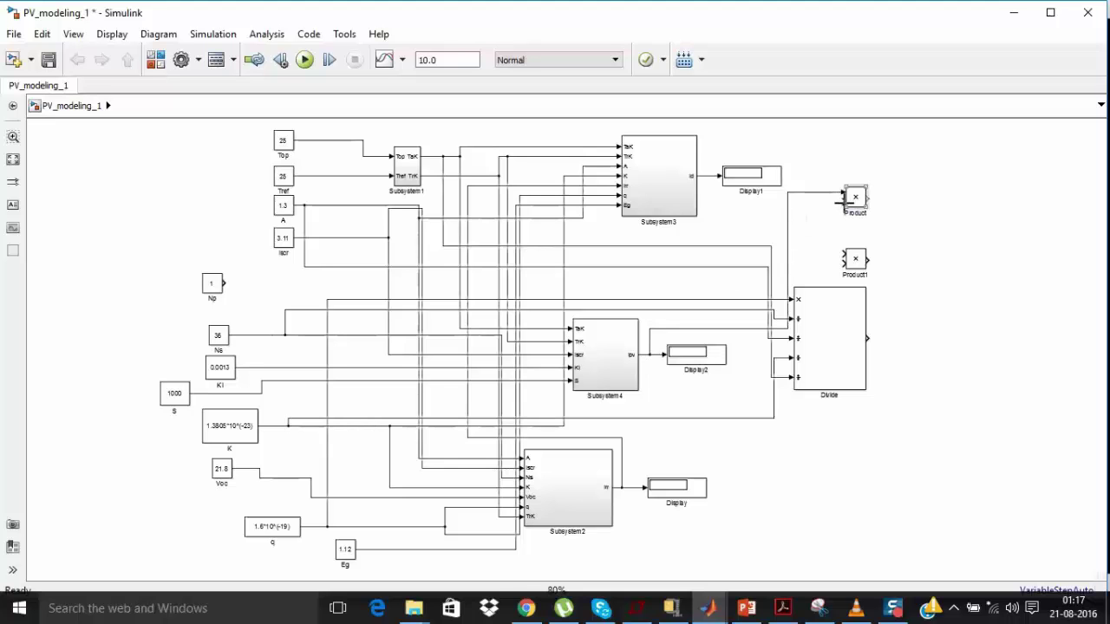
- Connect Np to the upper Product block's second input, and wire Subsystem3's output and Np to the lower Product block
drag(842, 202, 223, 284)
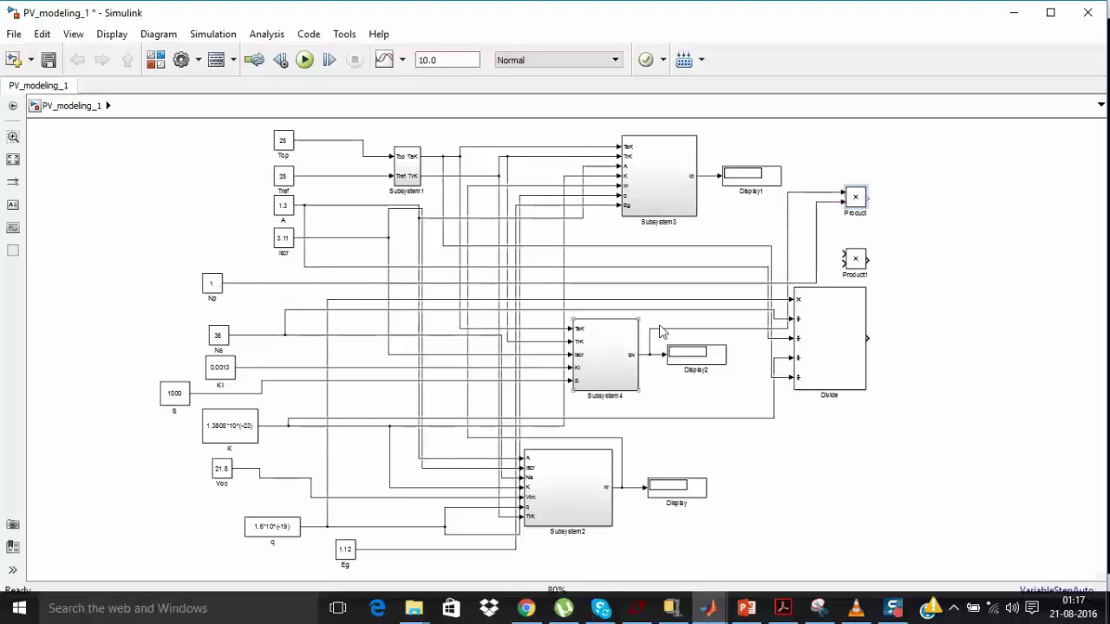
mouse_move(845, 254)
mouse_down()
mouse_move(748, 243)
mouse_move(702, 177)
mouse_up()
mouse_move(845, 265)
mouse_down()
mouse_move(819, 226)
mouse_move(820, 195)
mouse_move(819, 235)
mouse_up()
click(884, 253)
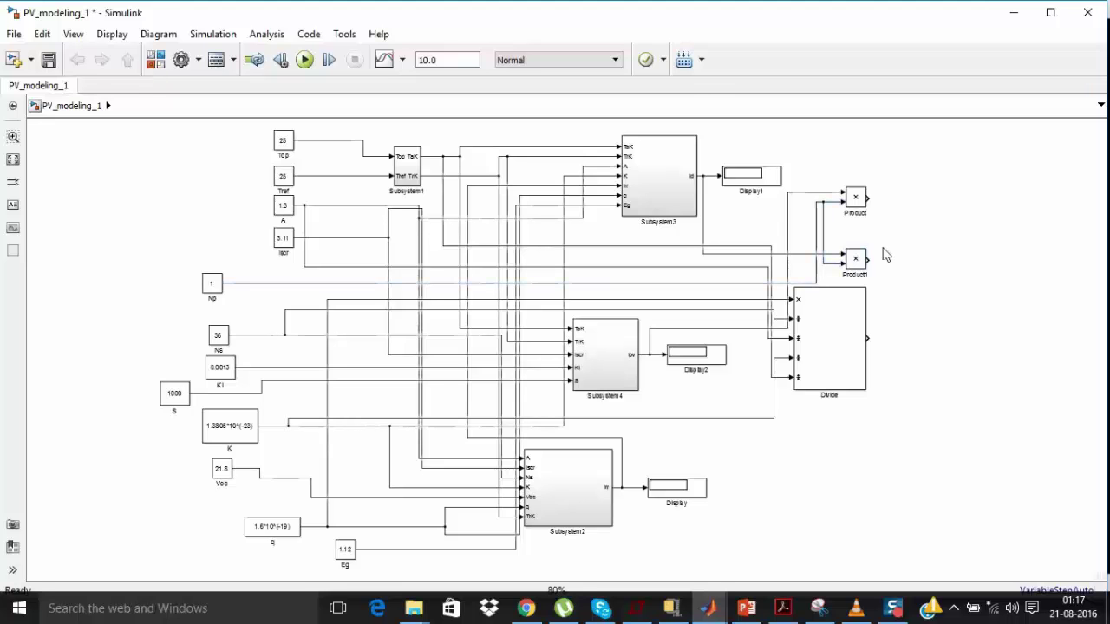
- Review the terms of equation (4) and the presentation slide with the I-V and P-V characteristics and PV panel parameters
click(817, 608)
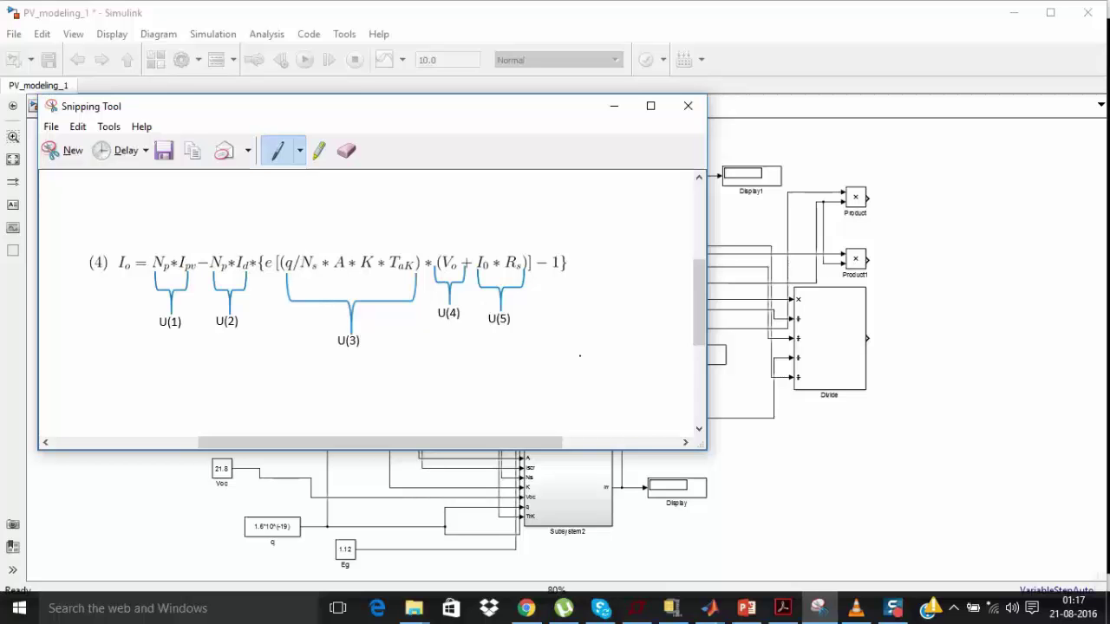
click(614, 106)
click(746, 608)
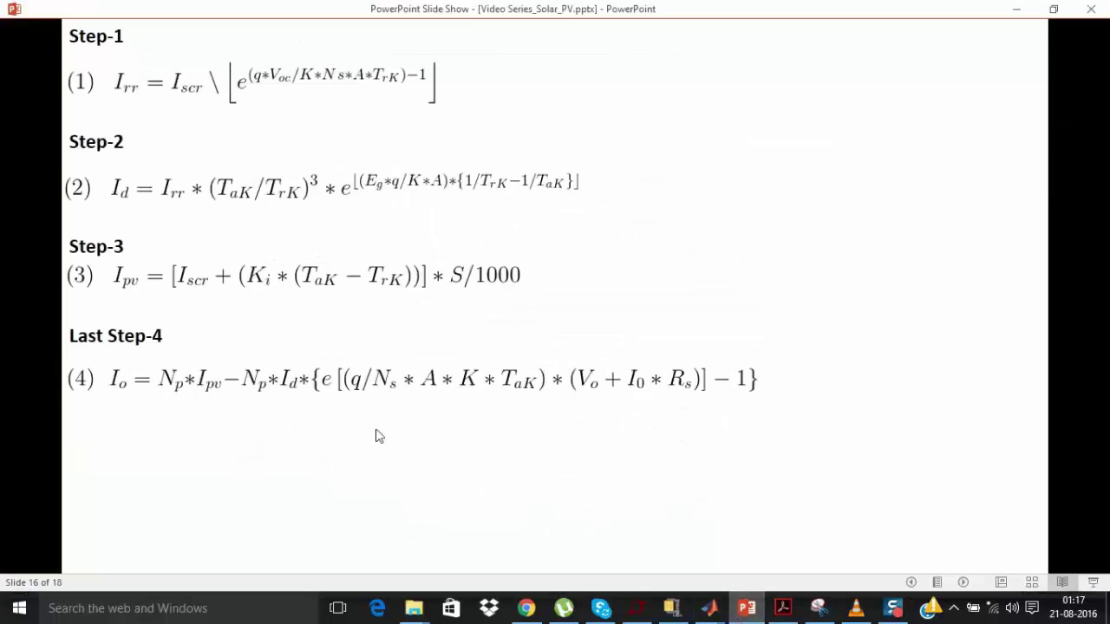
click(962, 582)
click(962, 581)
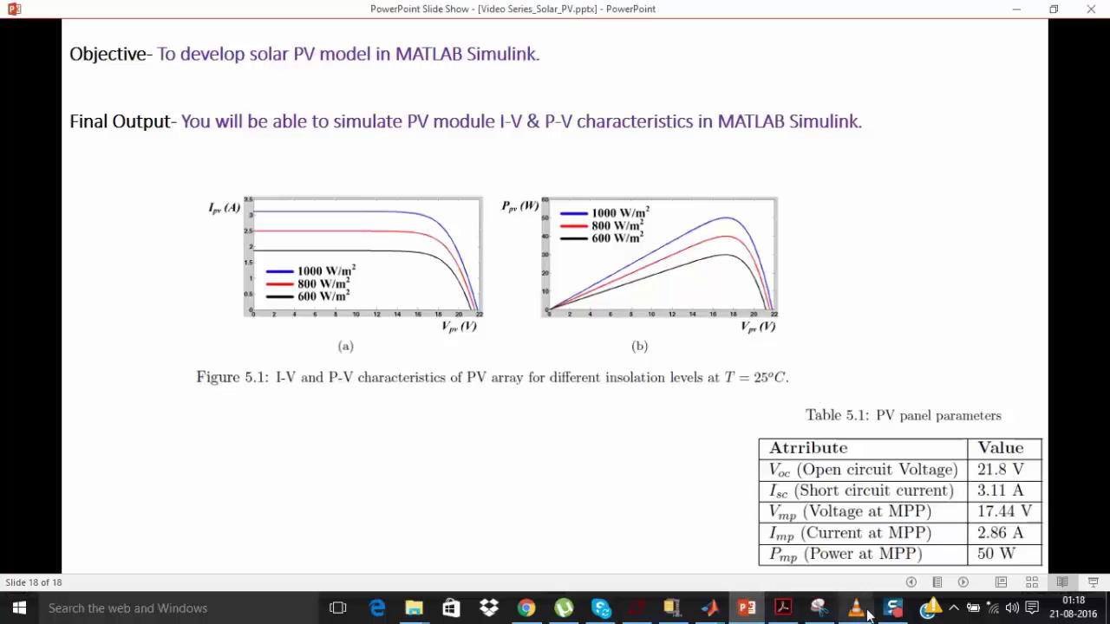
- Add a Repeating Sequence block from the Sources library and place it below the Divide block
mouse_move(709, 609)
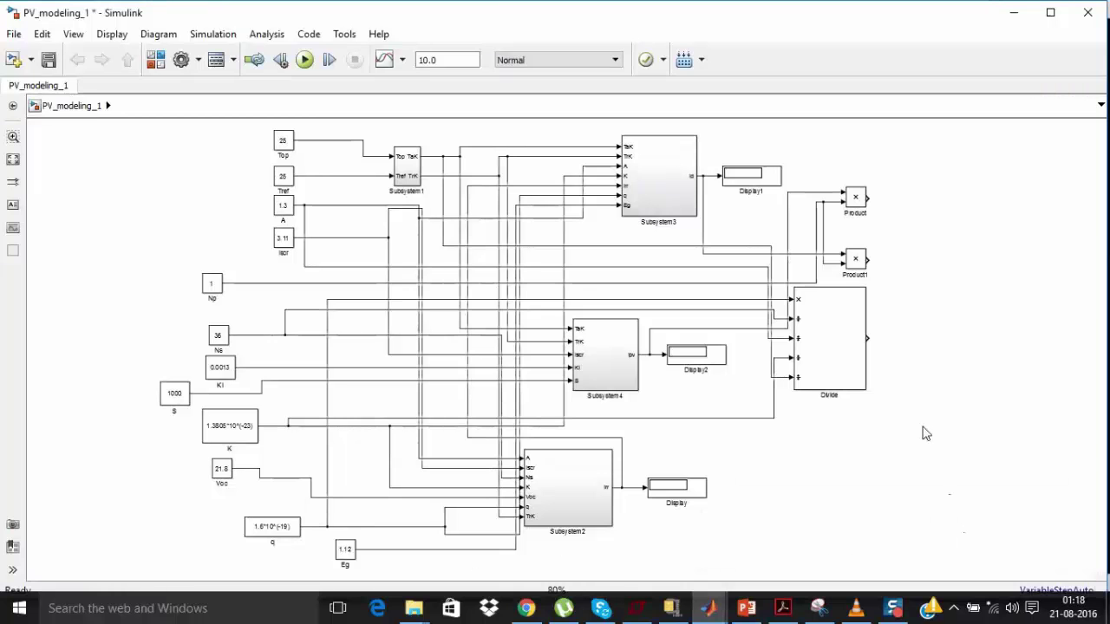
click(708, 607)
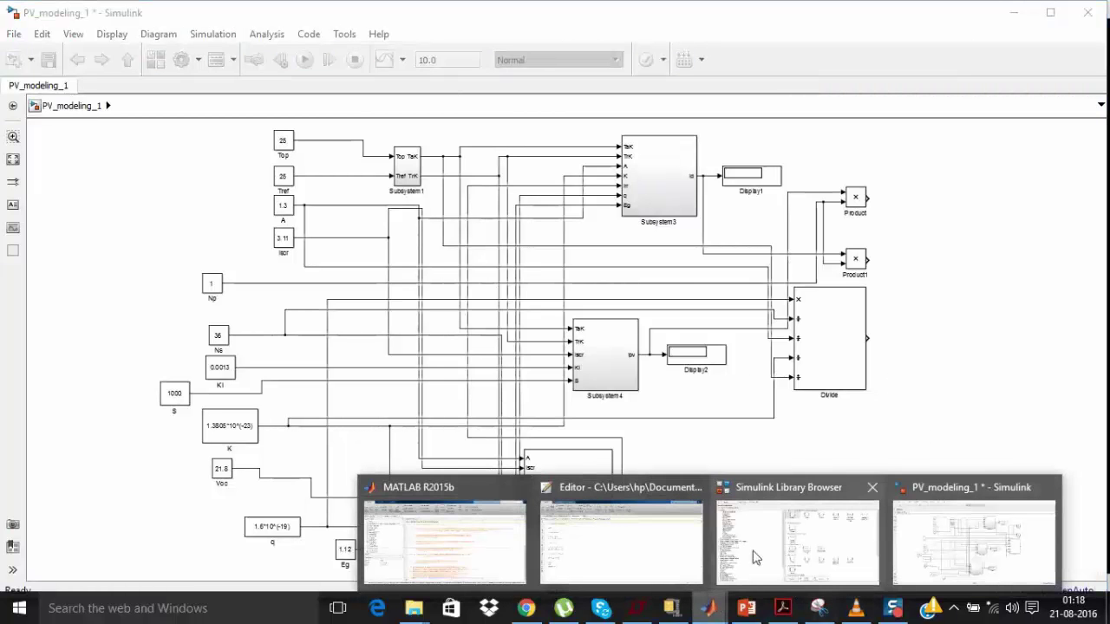
click(823, 551)
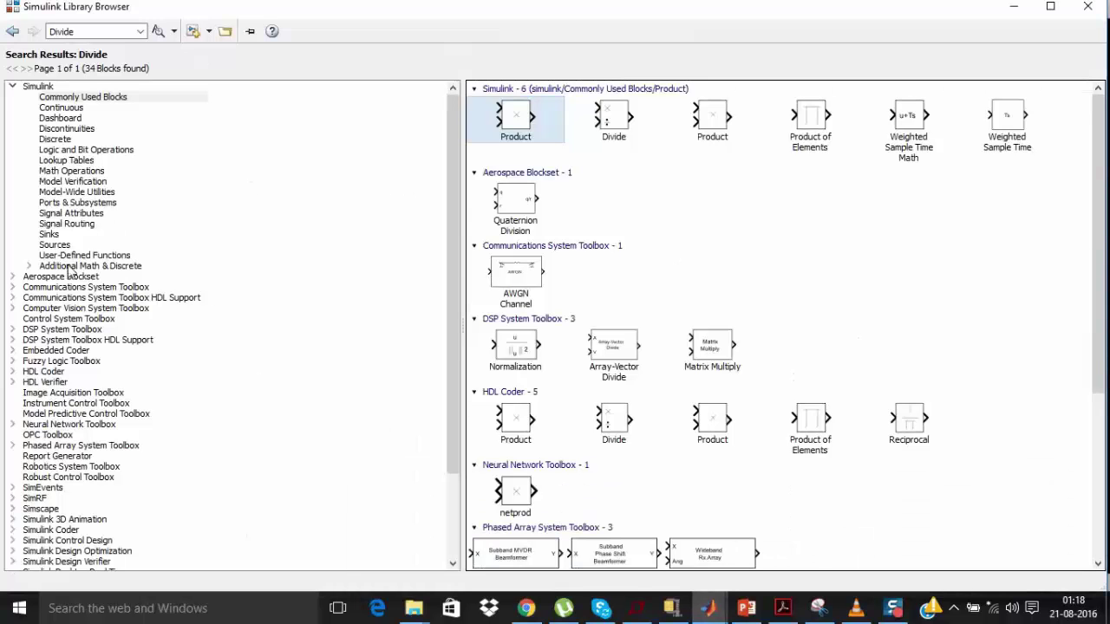
click(57, 246)
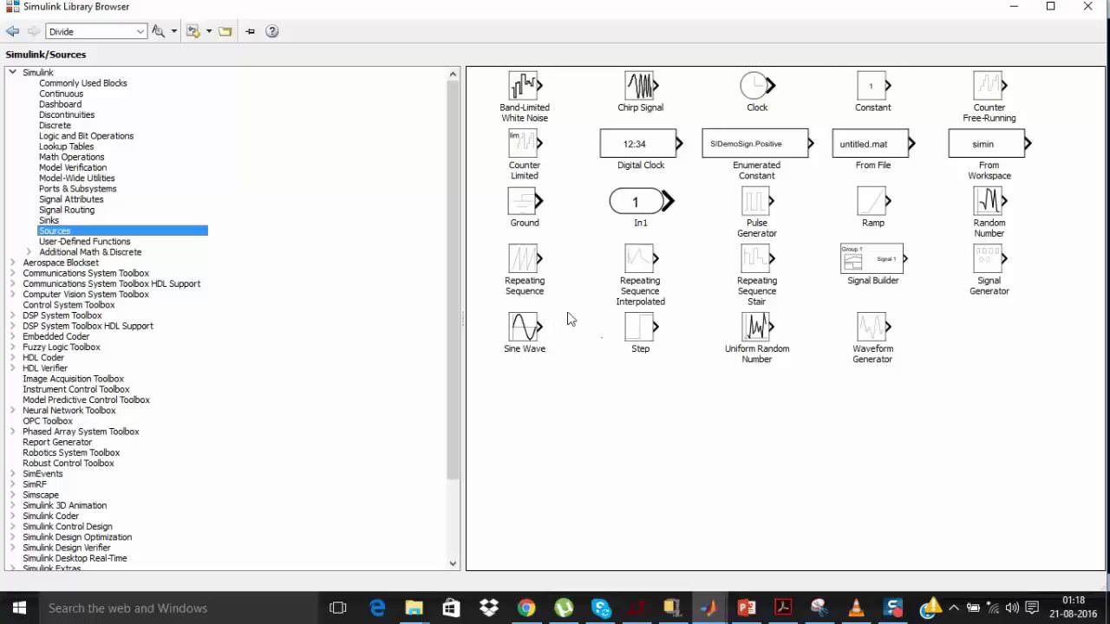
click(529, 274)
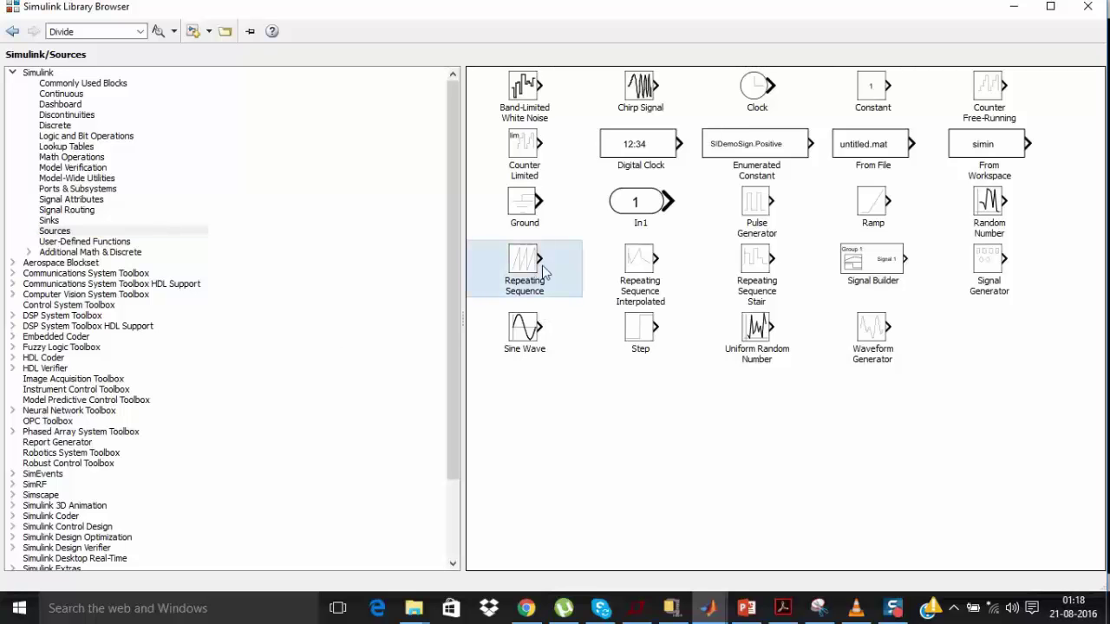
right_click(529, 274)
click(598, 278)
click(1013, 6)
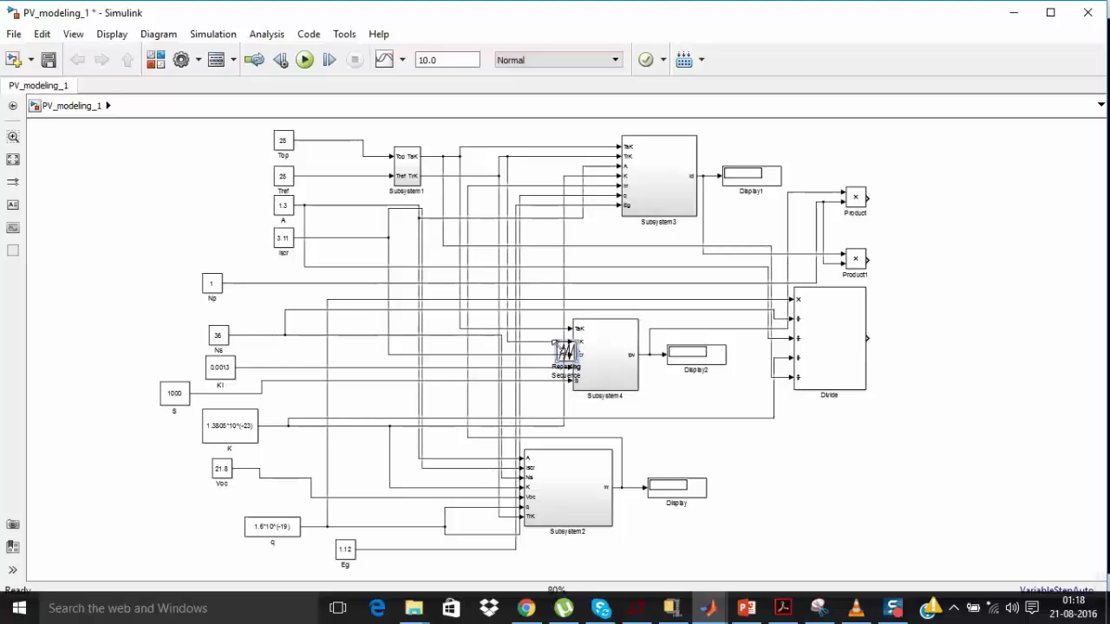
drag(566, 351, 913, 303)
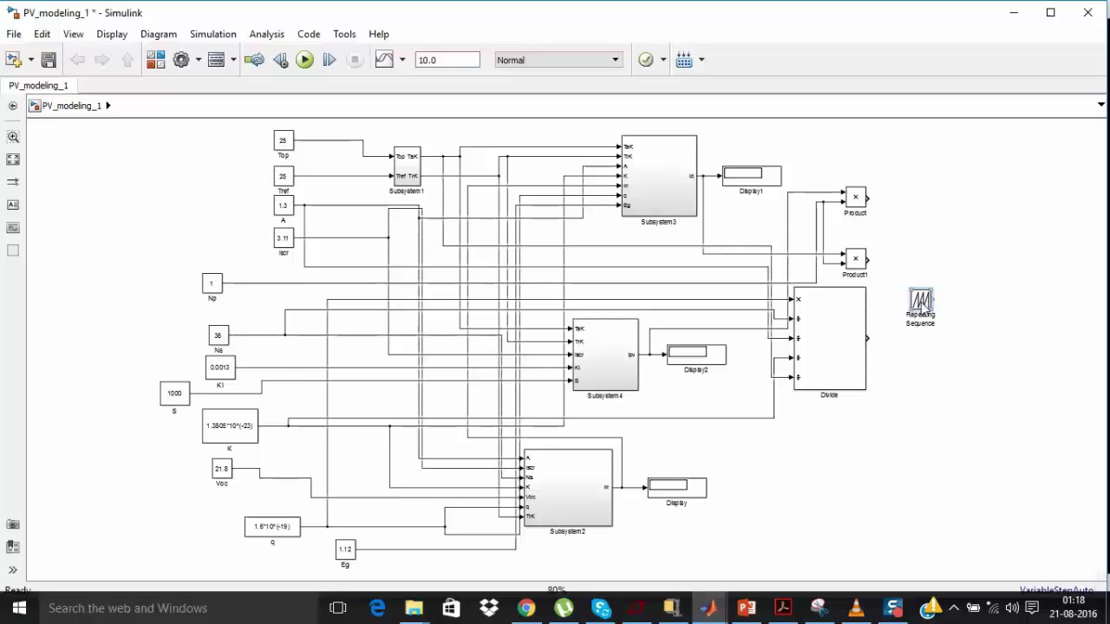
drag(924, 303, 875, 430)
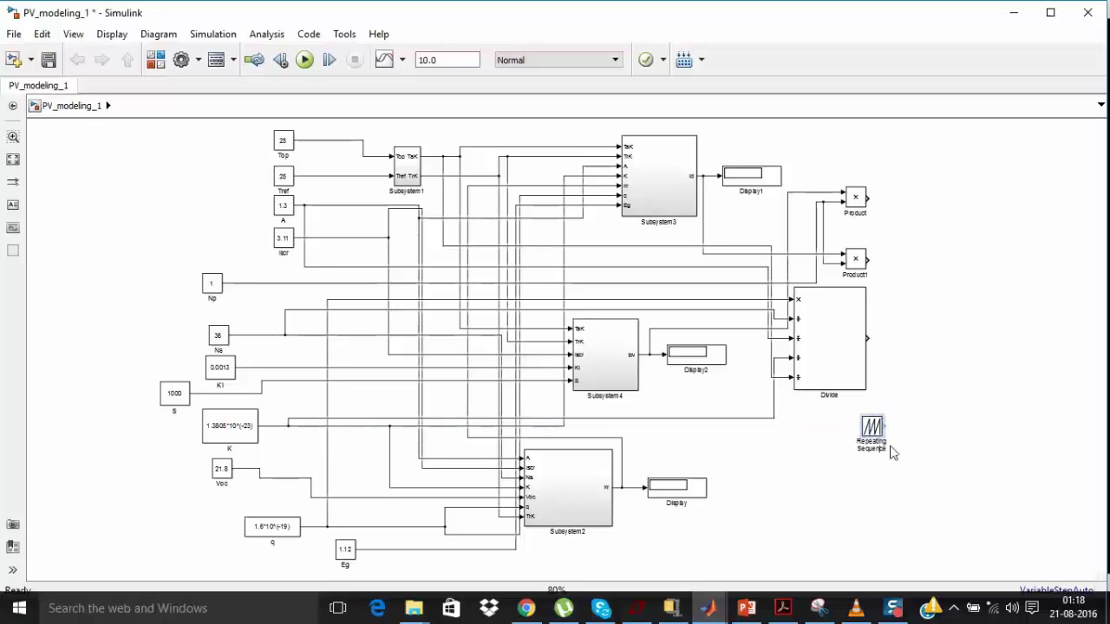
- Rename the Repeating Sequence block as Vo
double_click(884, 442)
text(V)
text(0)
key(BackSpace)
double_click(883, 447)
key(BackSpace)
click(930, 472)
- Rename the upper Product block as Np*Ipv and the lower one as Np*Id
click(859, 213)
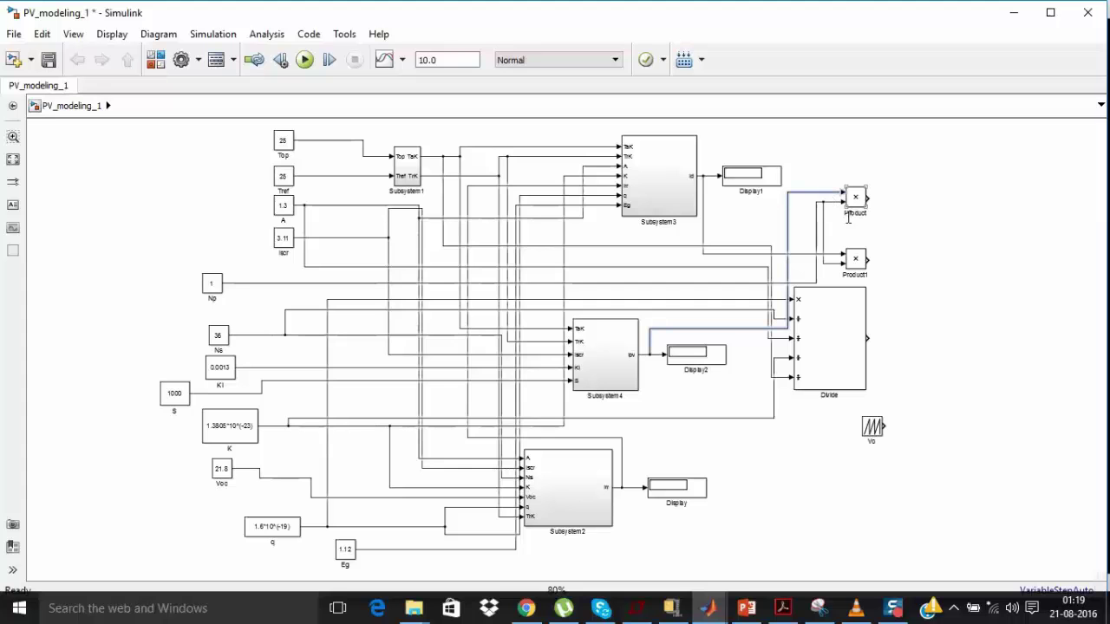
double_click(859, 213)
text(Np*Ipv)
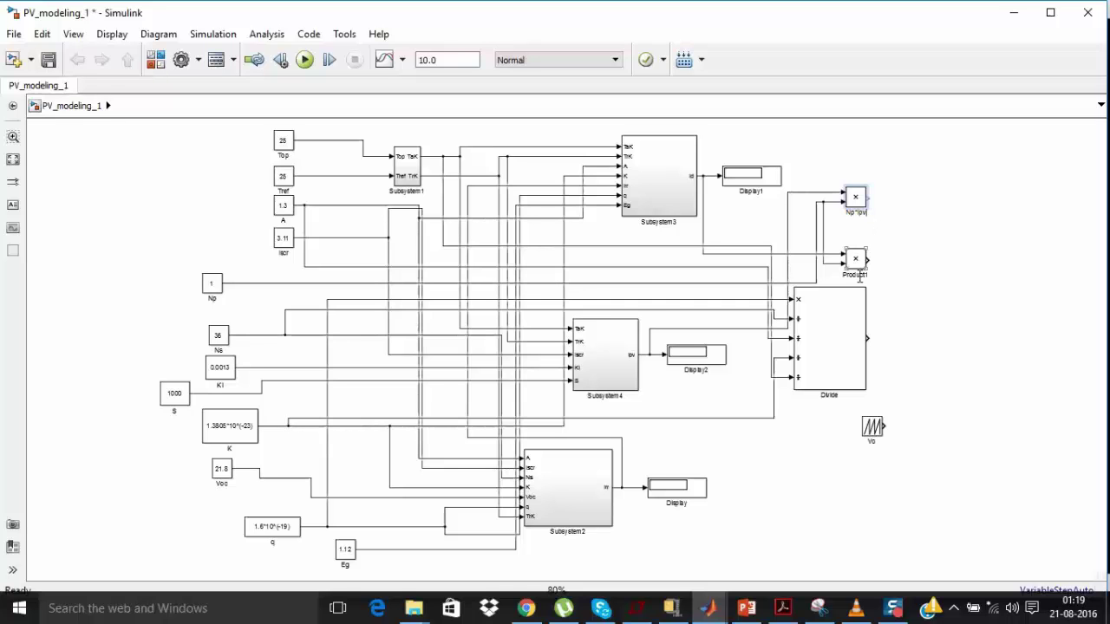
double_click(857, 274)
text(Np*Id)
click(877, 295)
- Rename the Divide block as q/NsAKTak and move the Vo block directly beneath it
click(828, 399)
double_click(832, 396)
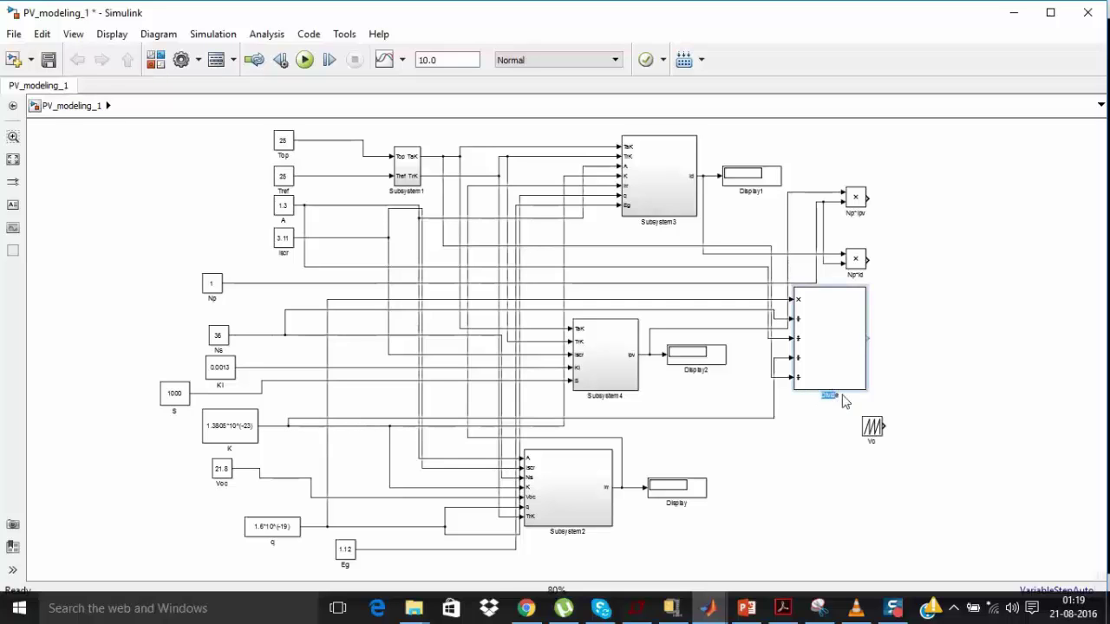
click(839, 397)
drag(839, 397, 817, 397)
text(q/NsAK Tak)
drag(874, 428, 841, 428)
click(871, 457)
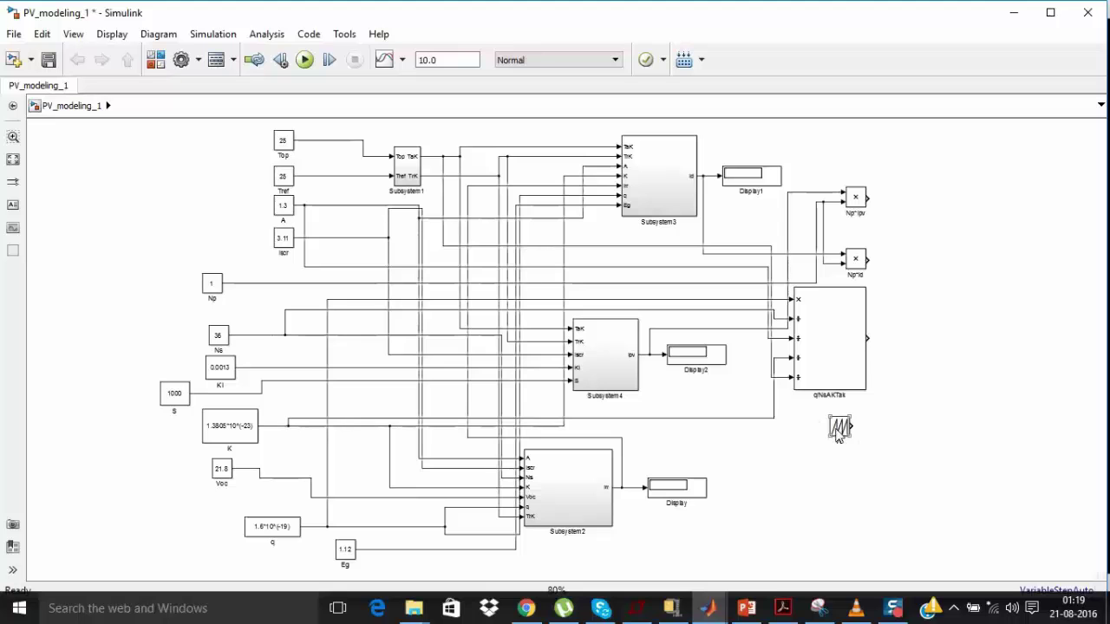
- Set Vo's time values to [0 10 20] and output values to [0 21.8 0], and enlarge the block
double_click(839, 427)
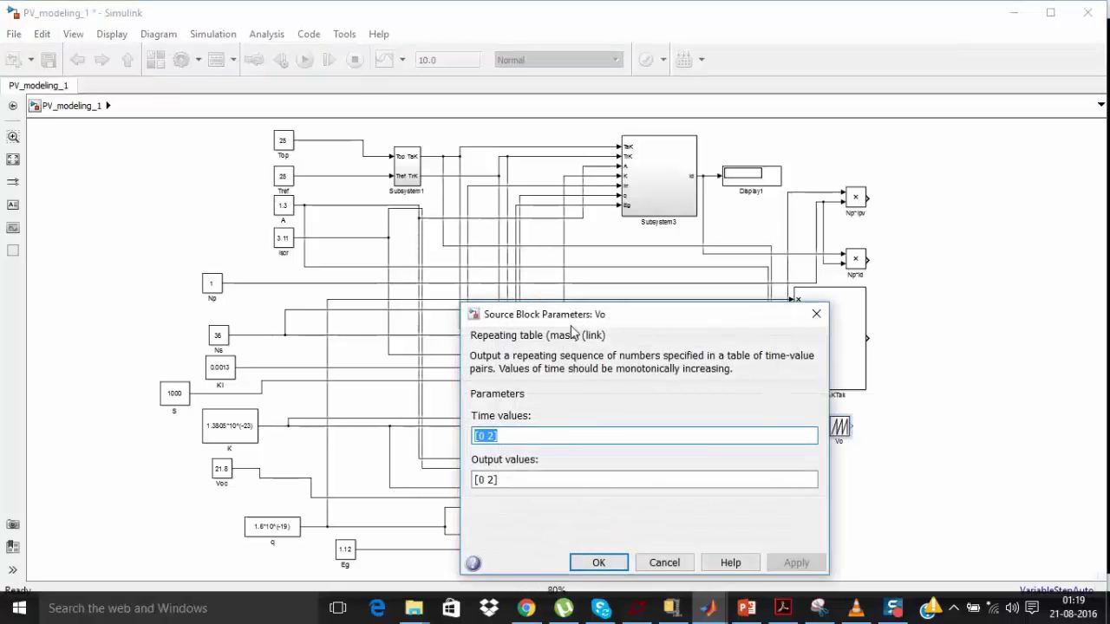
drag(586, 317, 428, 180)
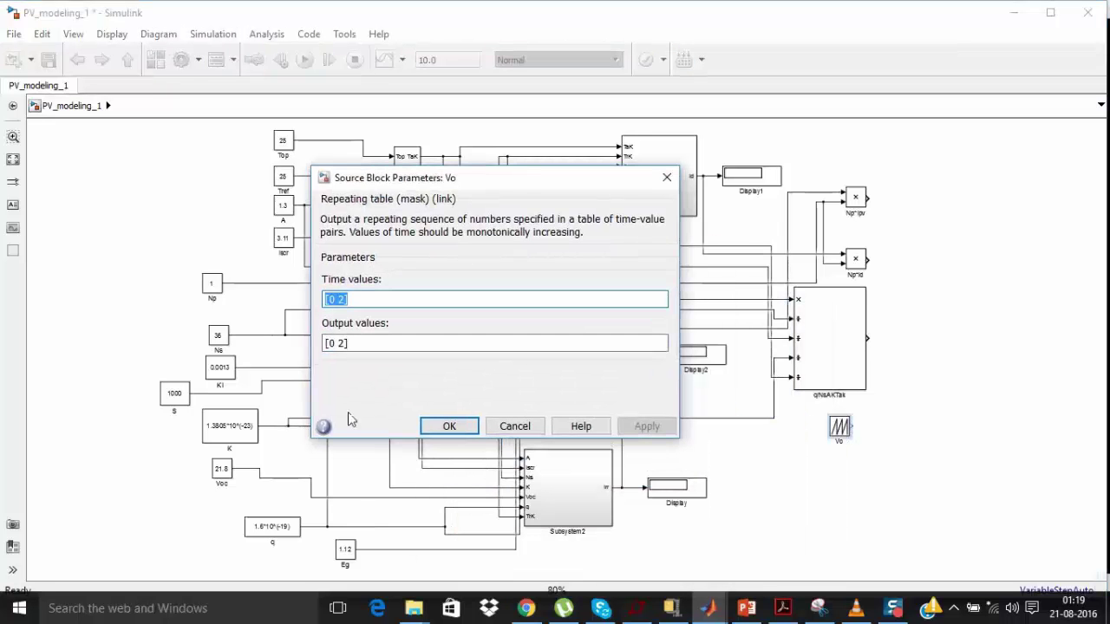
click(342, 301)
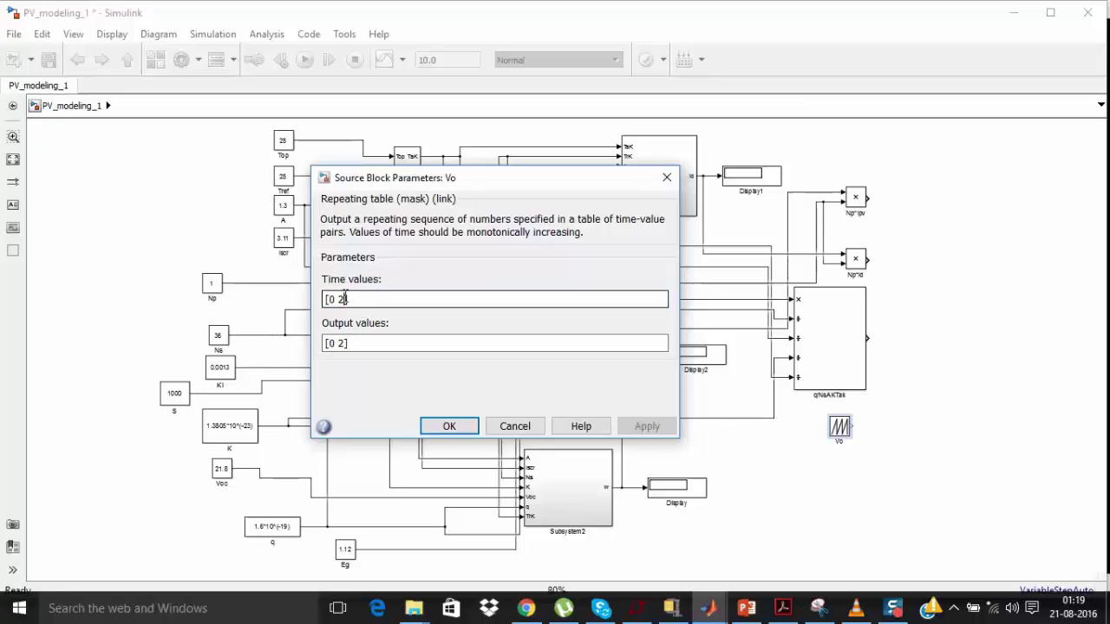
key(BackSpace)
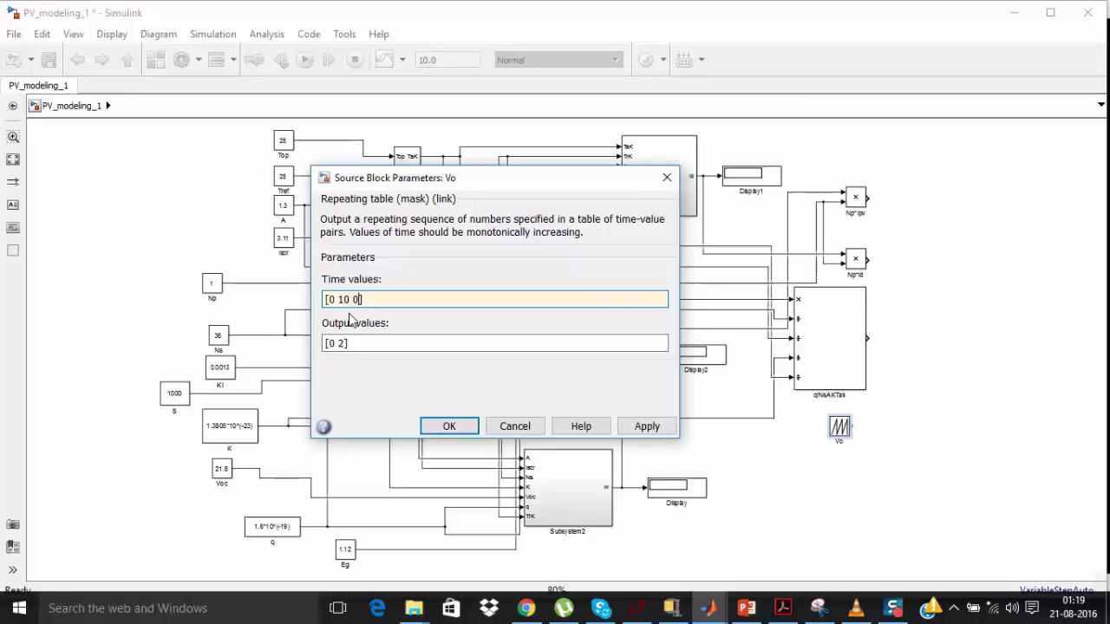
text(10 20)
click(347, 343)
mouse_move(347, 343)
mouse_down()
mouse_move(322, 343)
mouse_move(338, 343)
mouse_up()
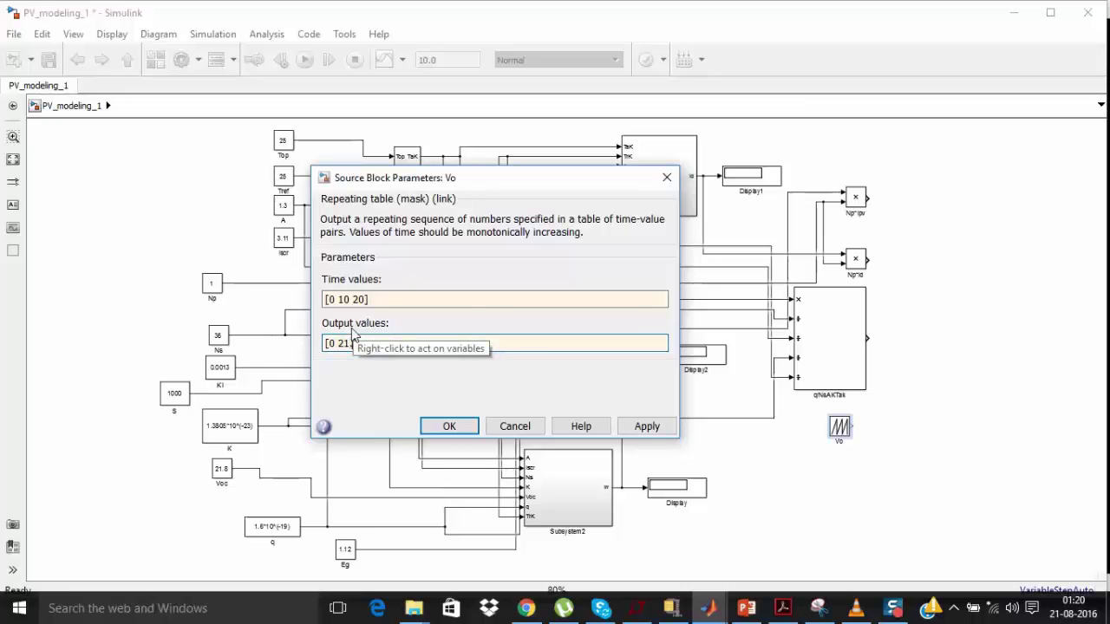
text(.8 )
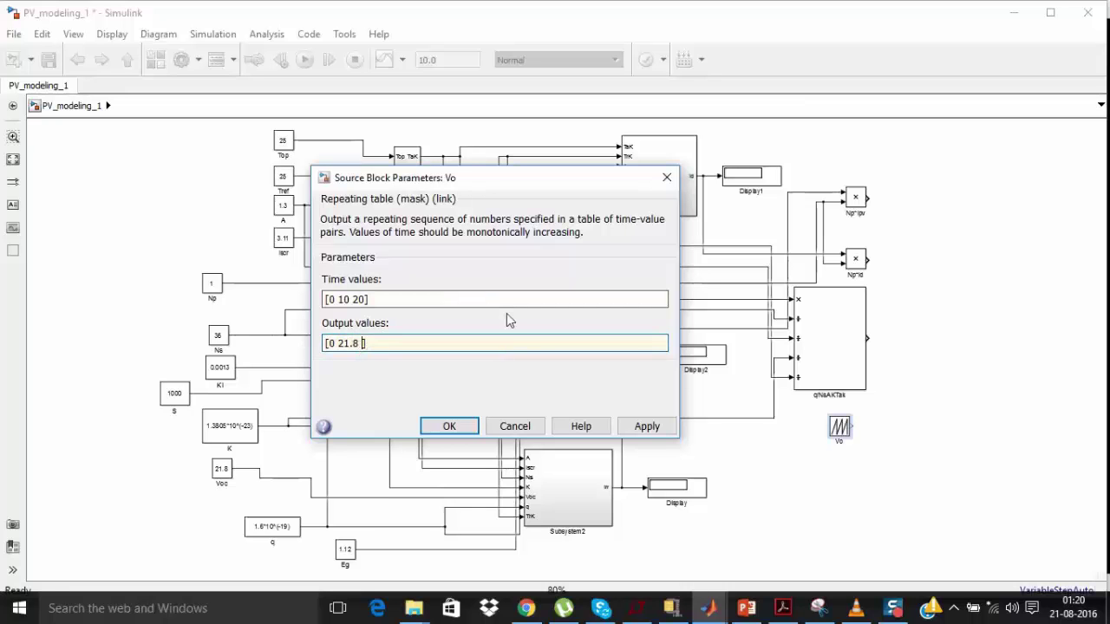
text(0)
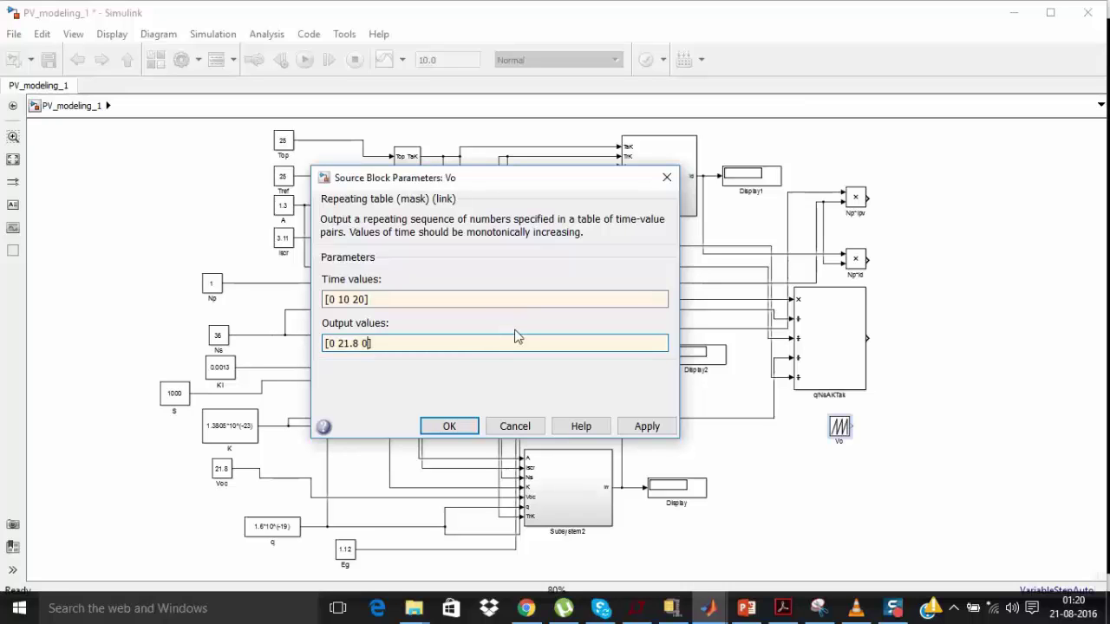
click(640, 429)
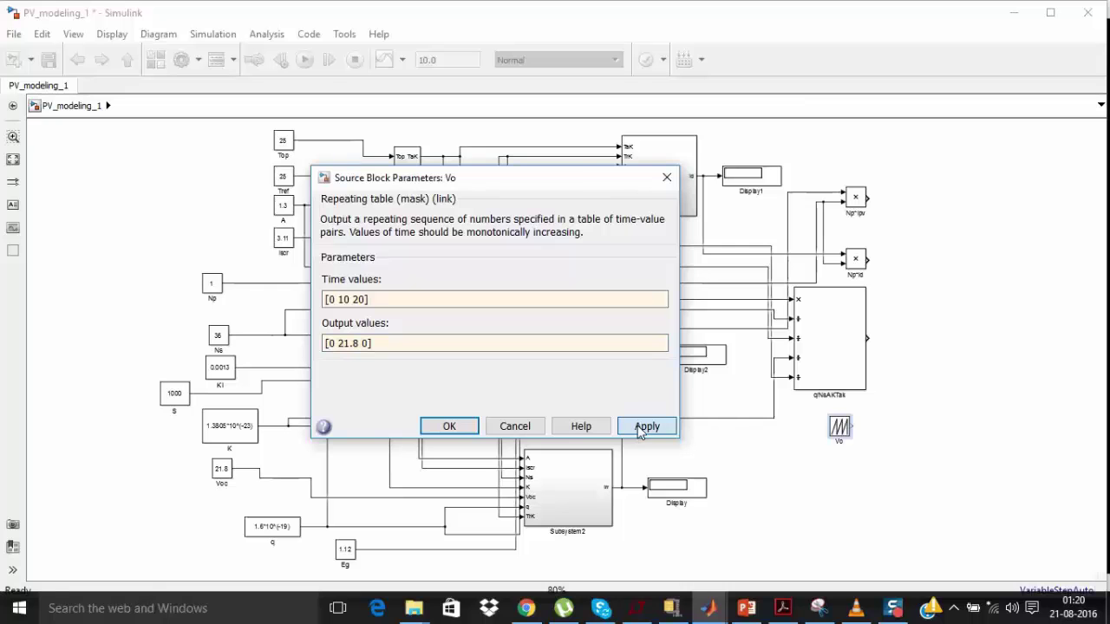
click(449, 426)
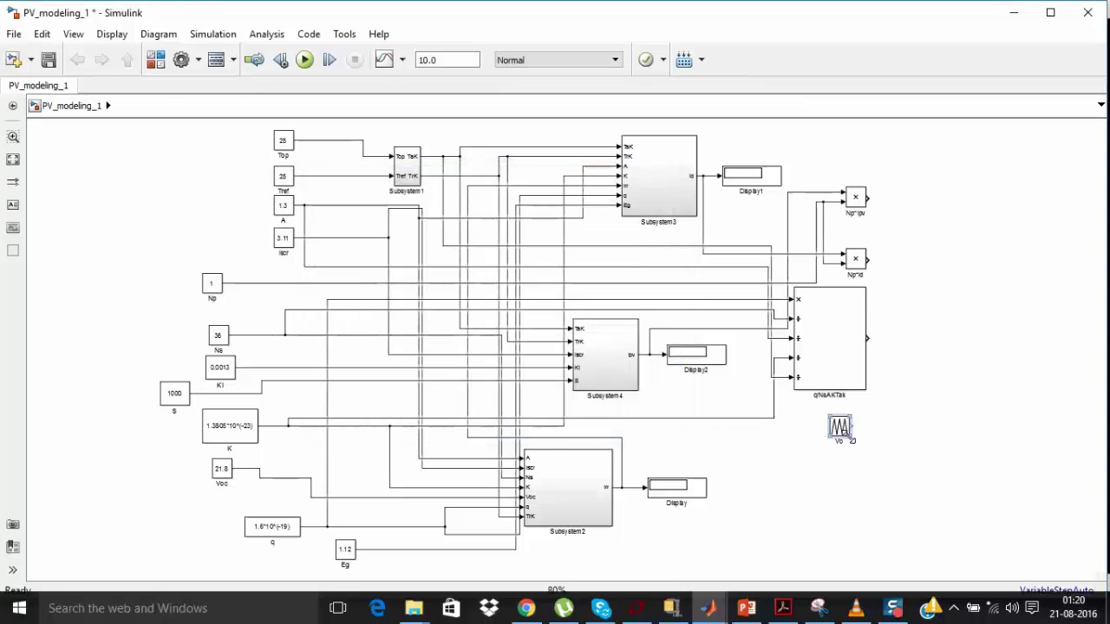
mouse_move(852, 440)
mouse_down()
mouse_move(869, 451)
mouse_move(845, 442)
mouse_up()
click(890, 468)
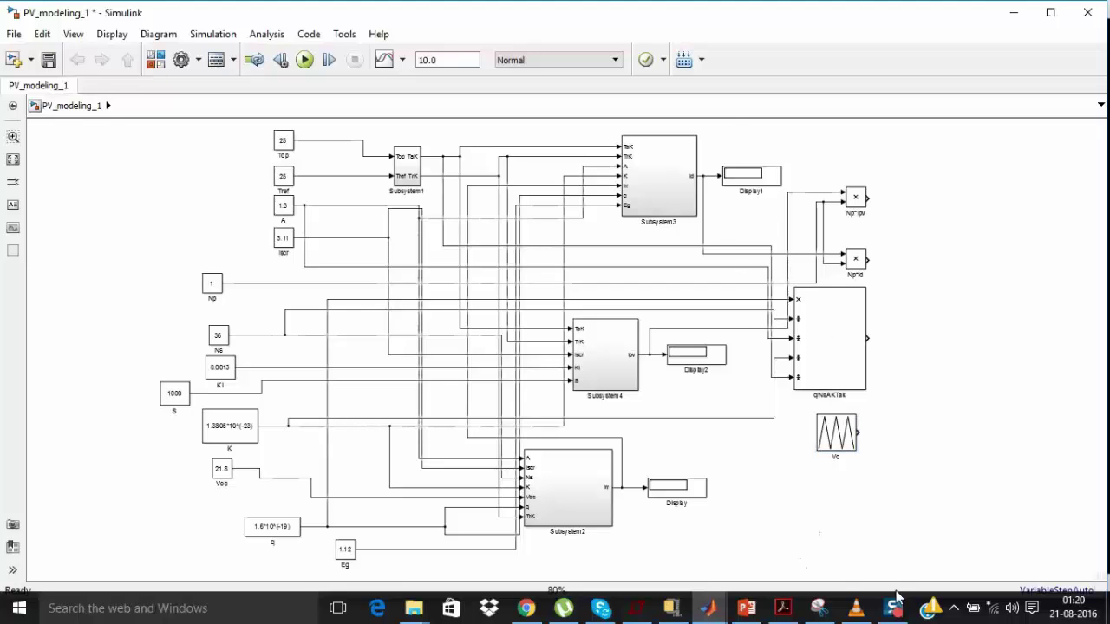
- Check the U(5) term in equation (4), add a Gain block from Commonly Used Blocks, and place it to the lower right of Vo
click(818, 608)
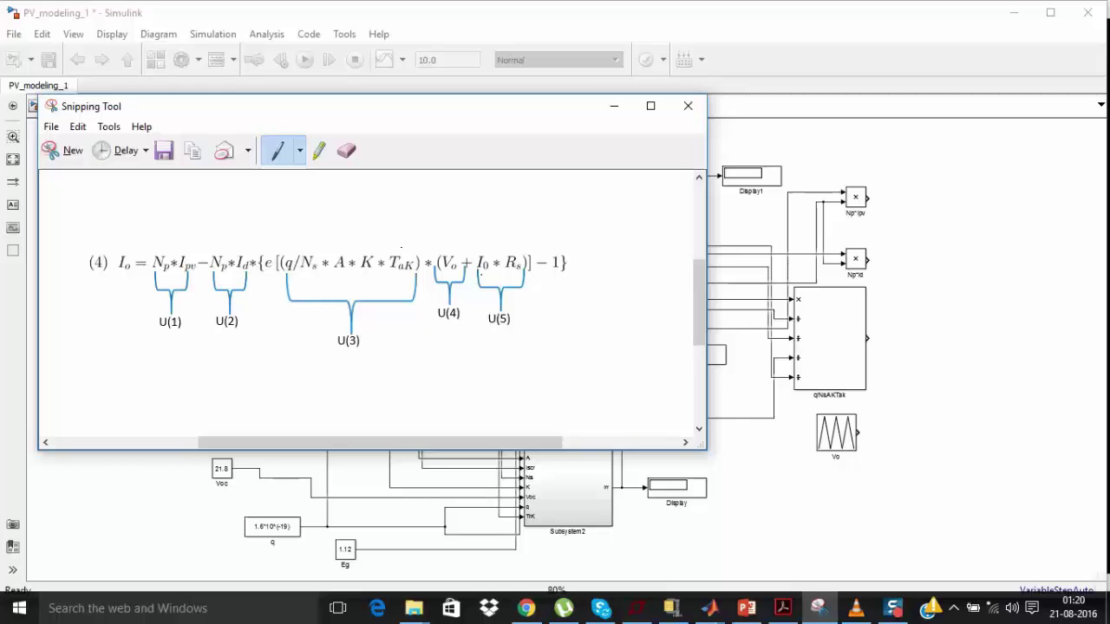
click(614, 105)
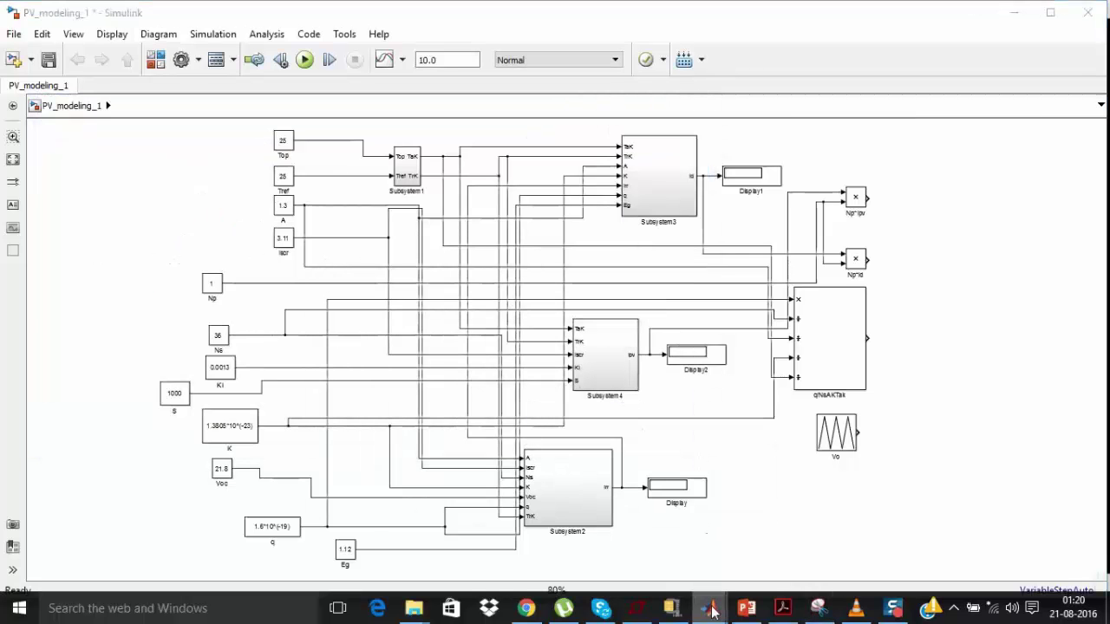
mouse_move(708, 607)
click(797, 542)
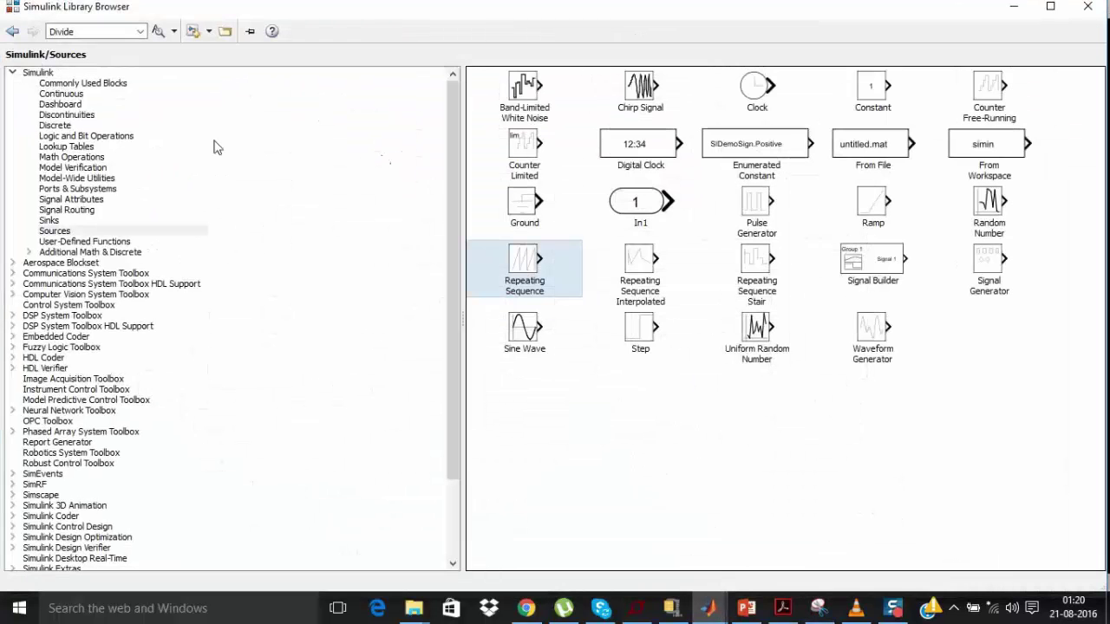
click(82, 82)
right_click(518, 151)
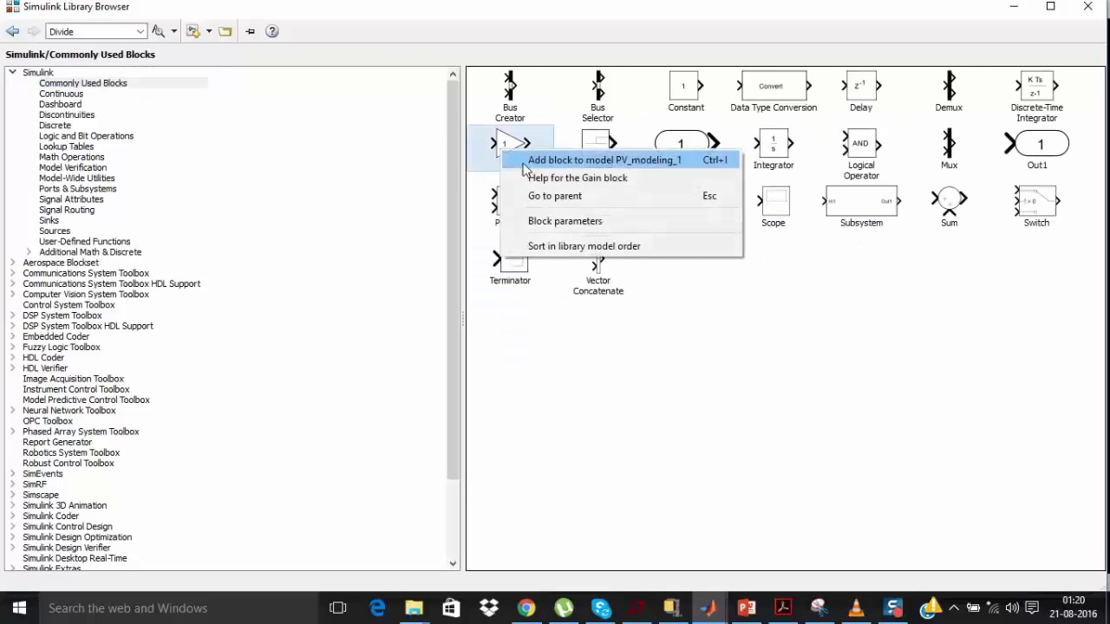
click(605, 160)
click(1012, 7)
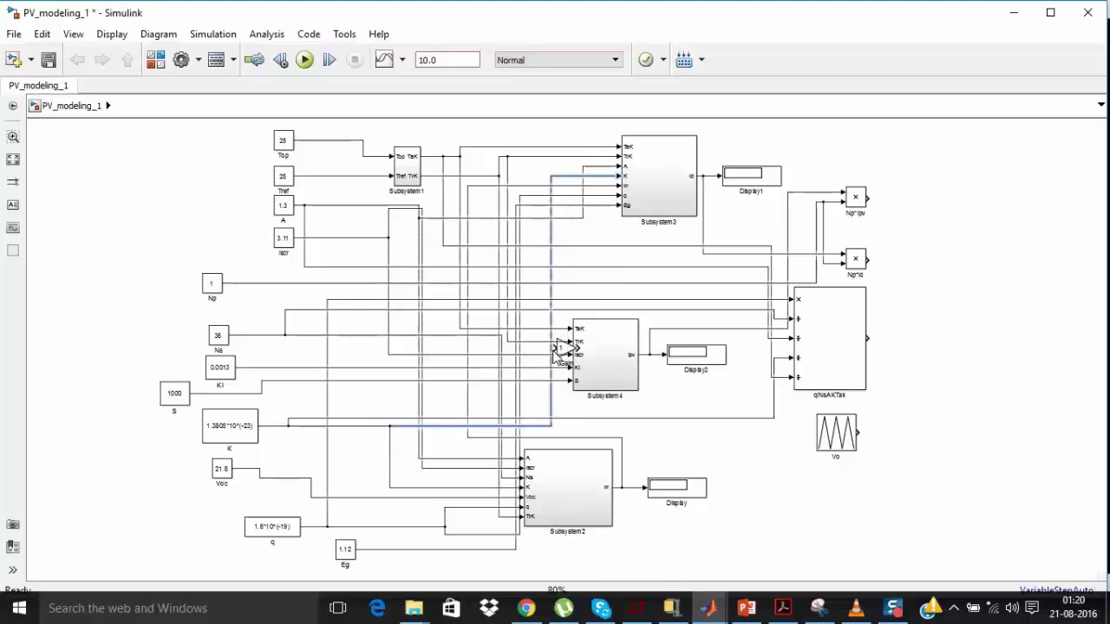
drag(567, 351, 942, 475)
right_click(942, 472)
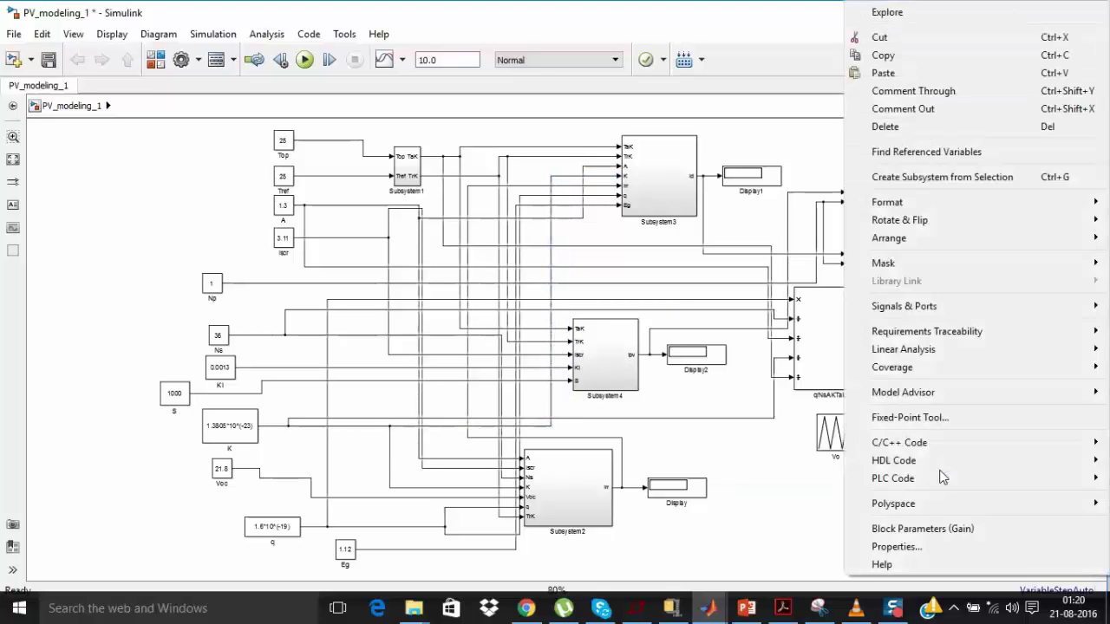
click(826, 510)
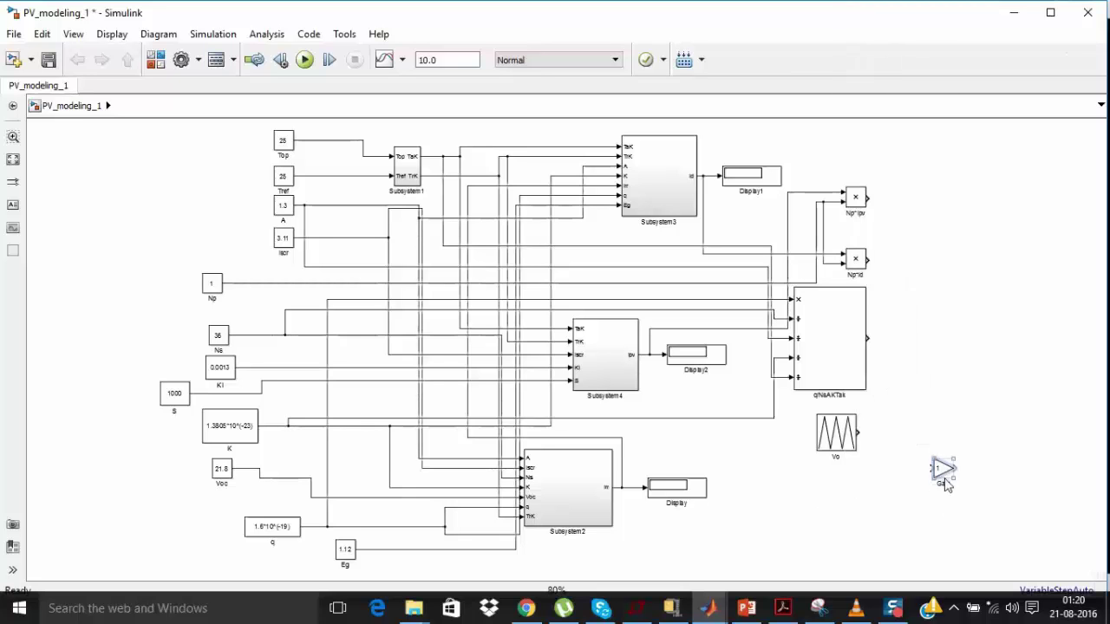
- Rename the new Gain block as Rs and set its gain to .45
double_click(943, 483)
double_click(941, 468)
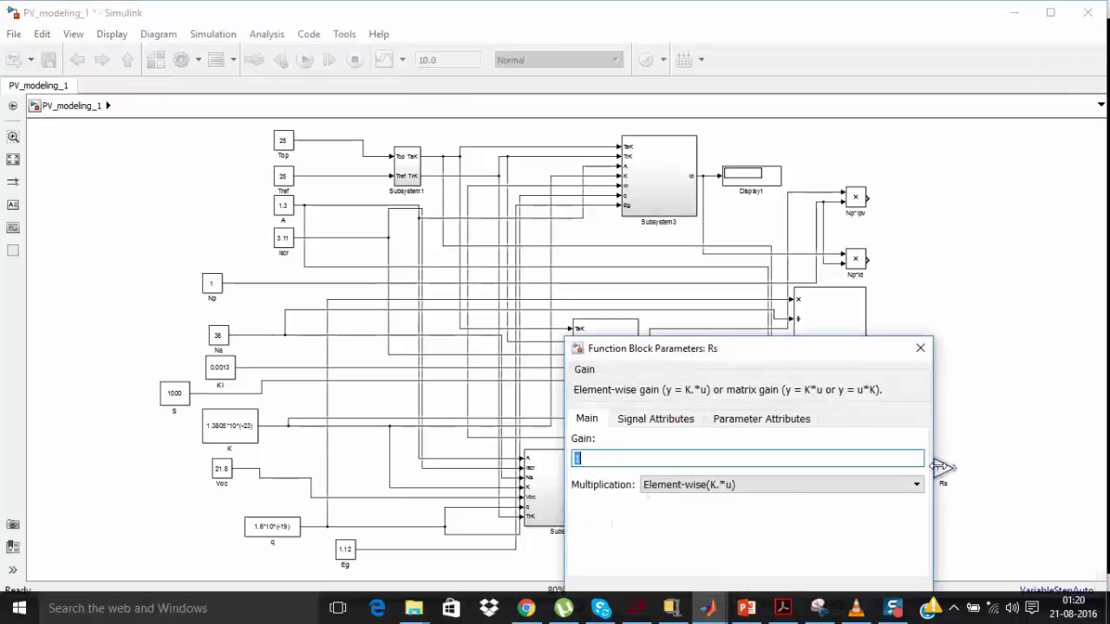
text(.45)
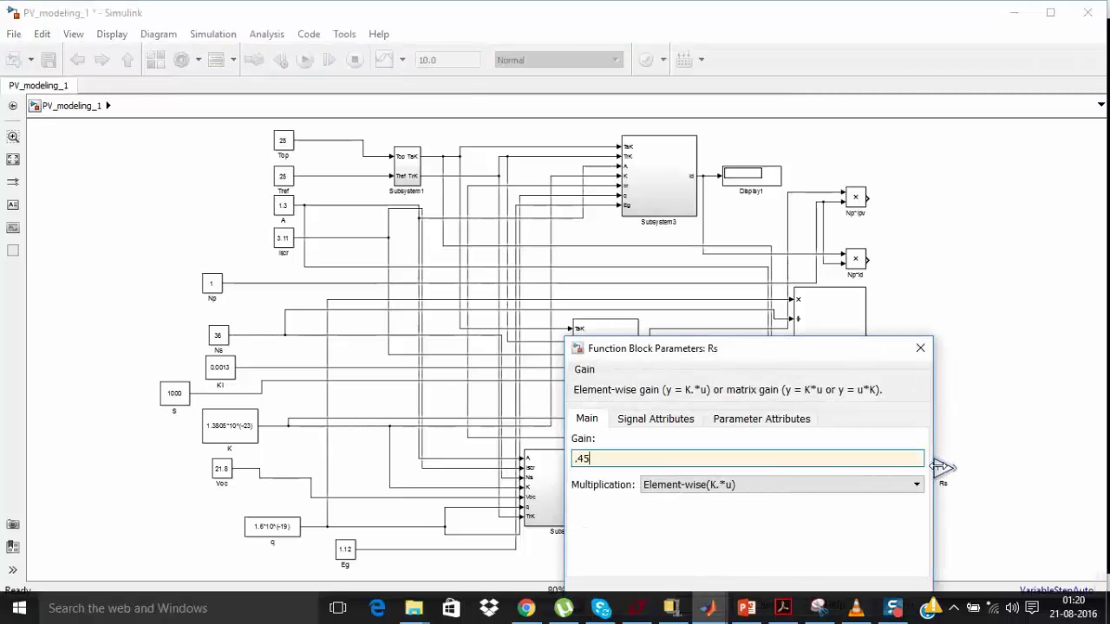
drag(866, 351, 760, 219)
click(795, 472)
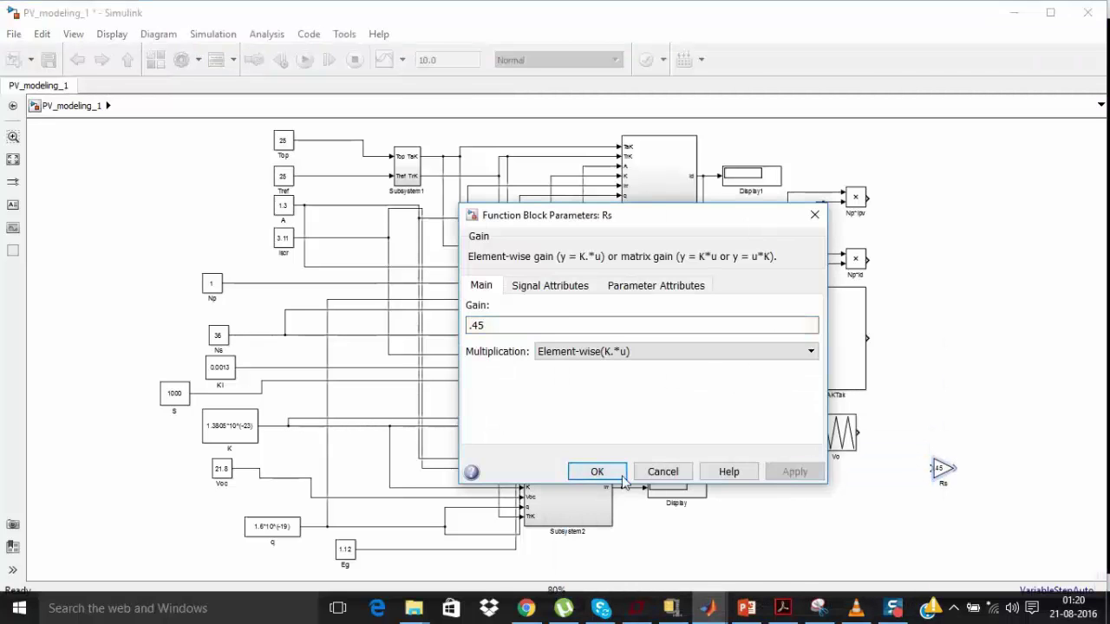
click(622, 477)
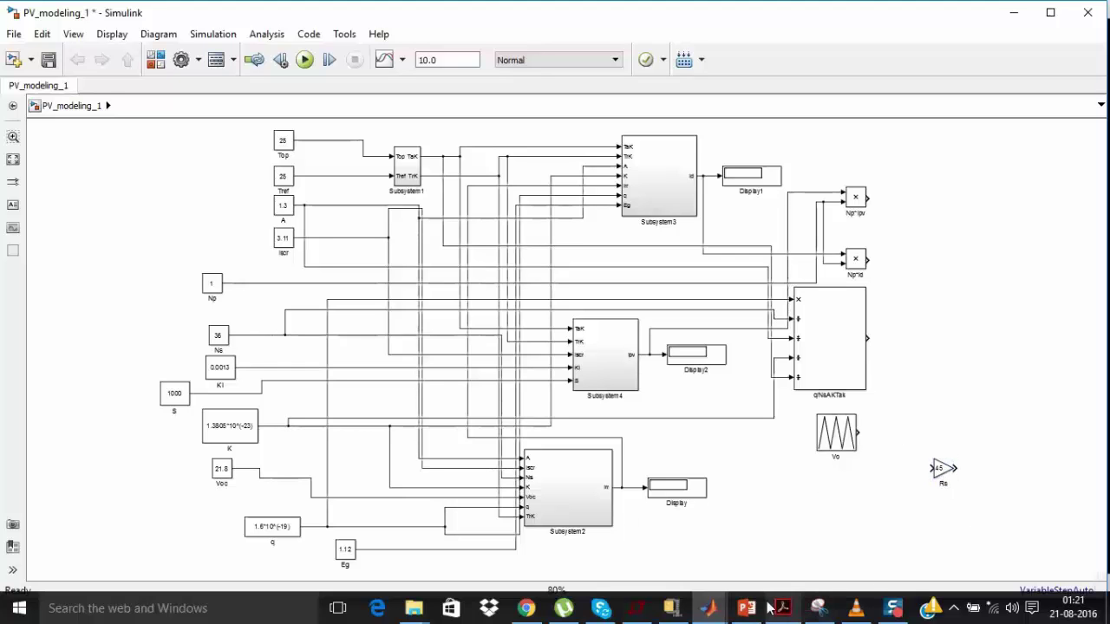
- Check equation (4), add a Fcn block from User-Defined Functions, and place it enlarged beside the q/NsAKTak block's output
click(819, 608)
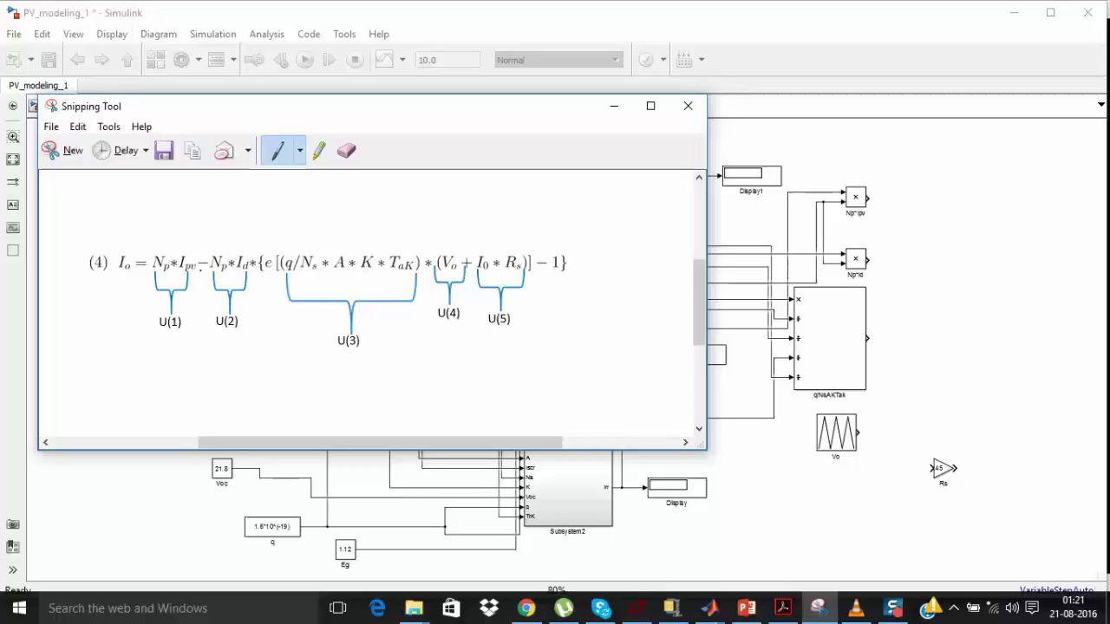
click(613, 106)
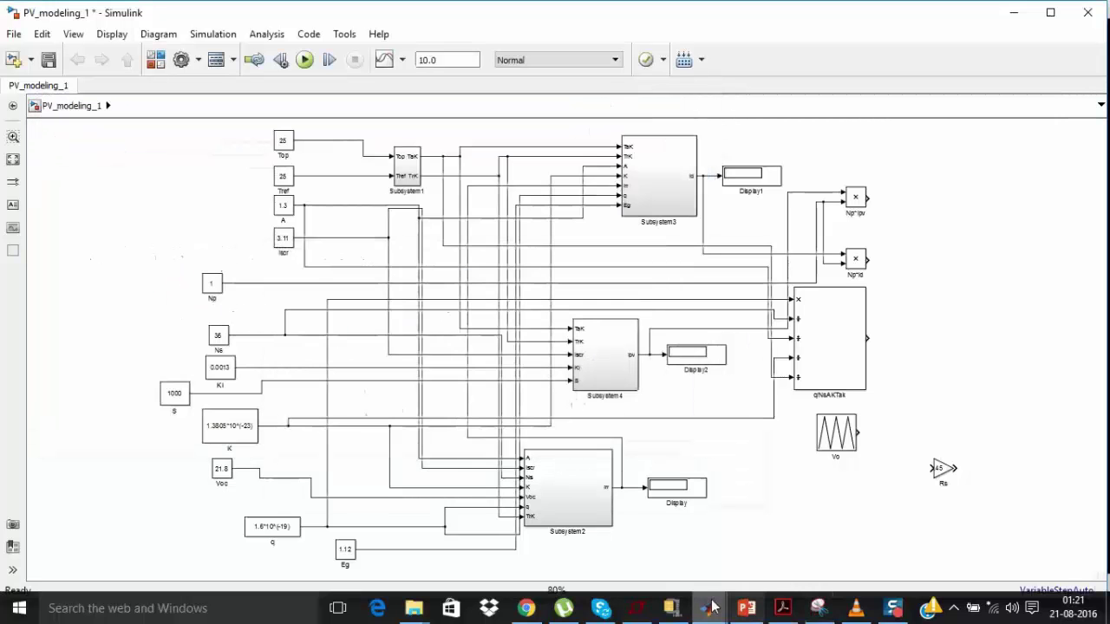
mouse_move(714, 608)
click(796, 530)
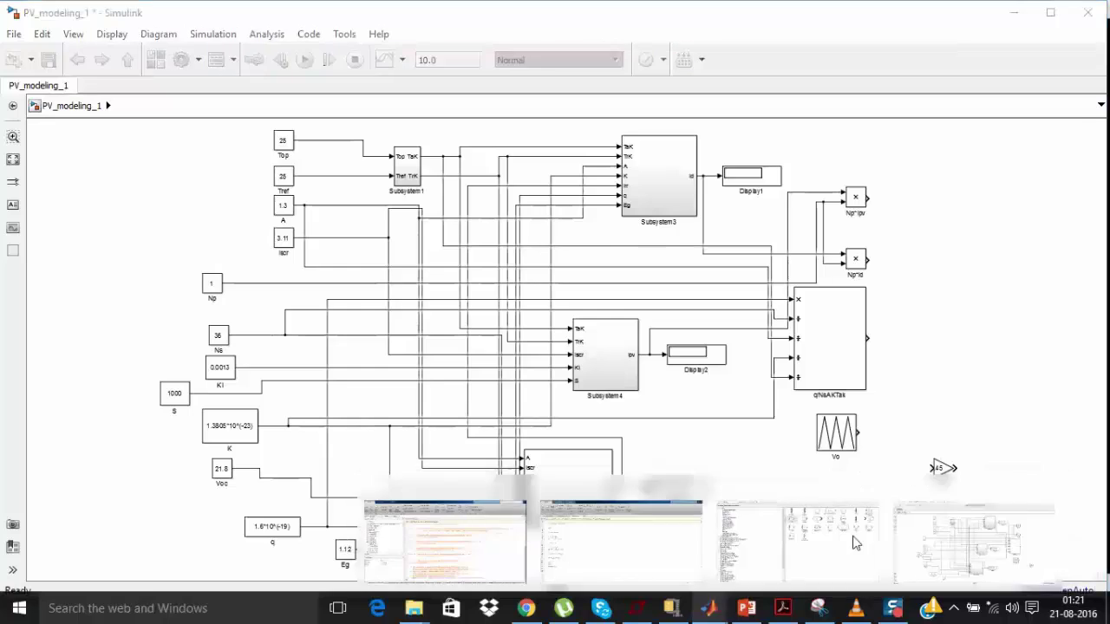
click(74, 243)
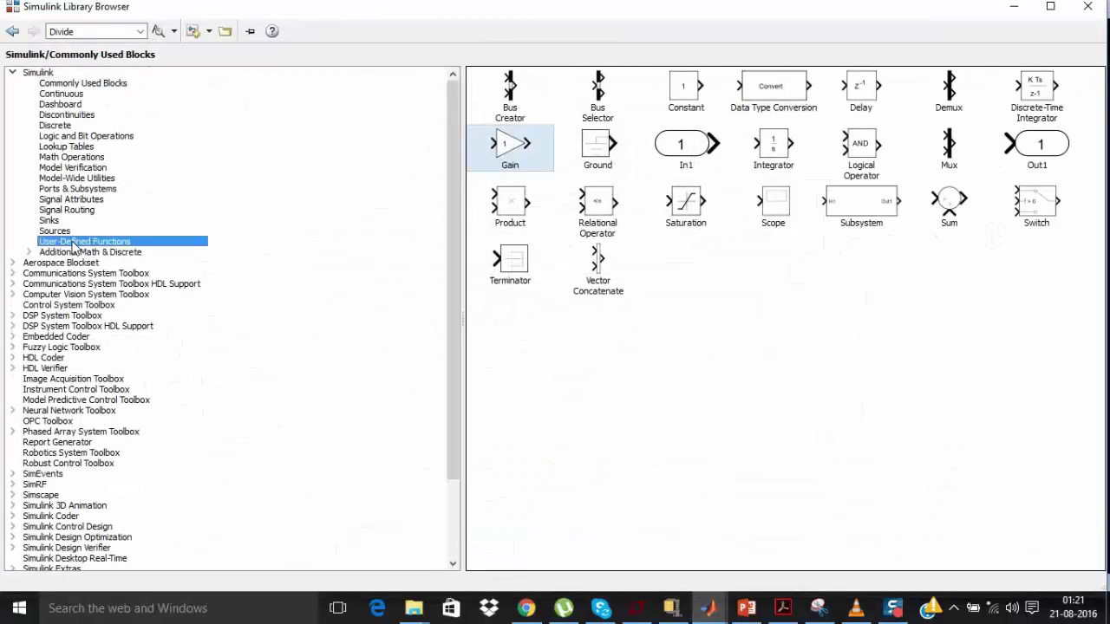
right_click(500, 102)
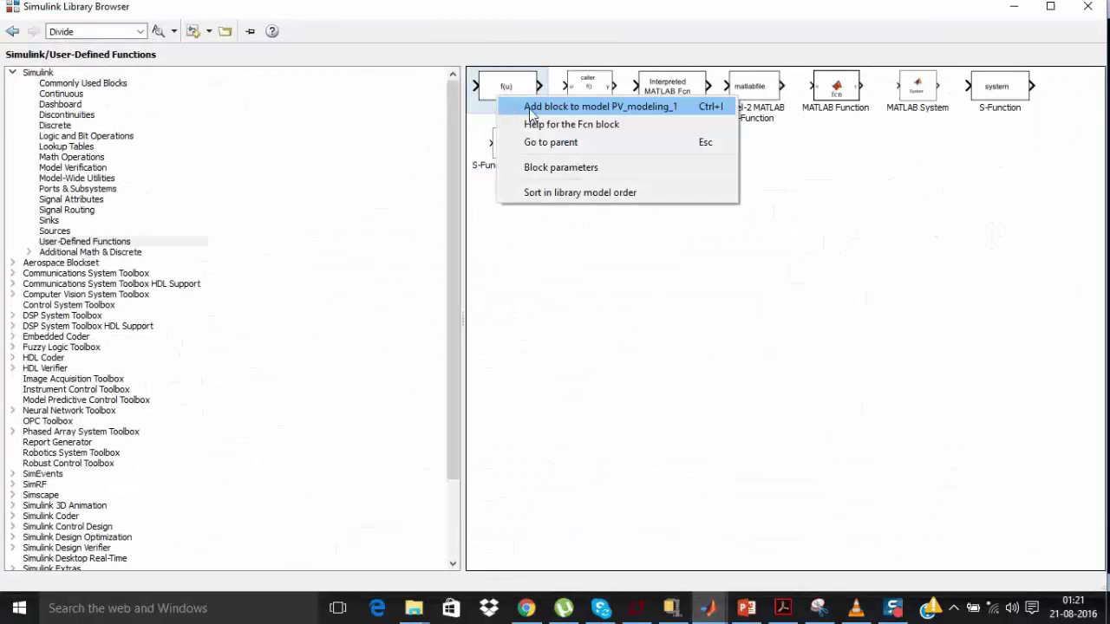
click(531, 108)
click(1014, 8)
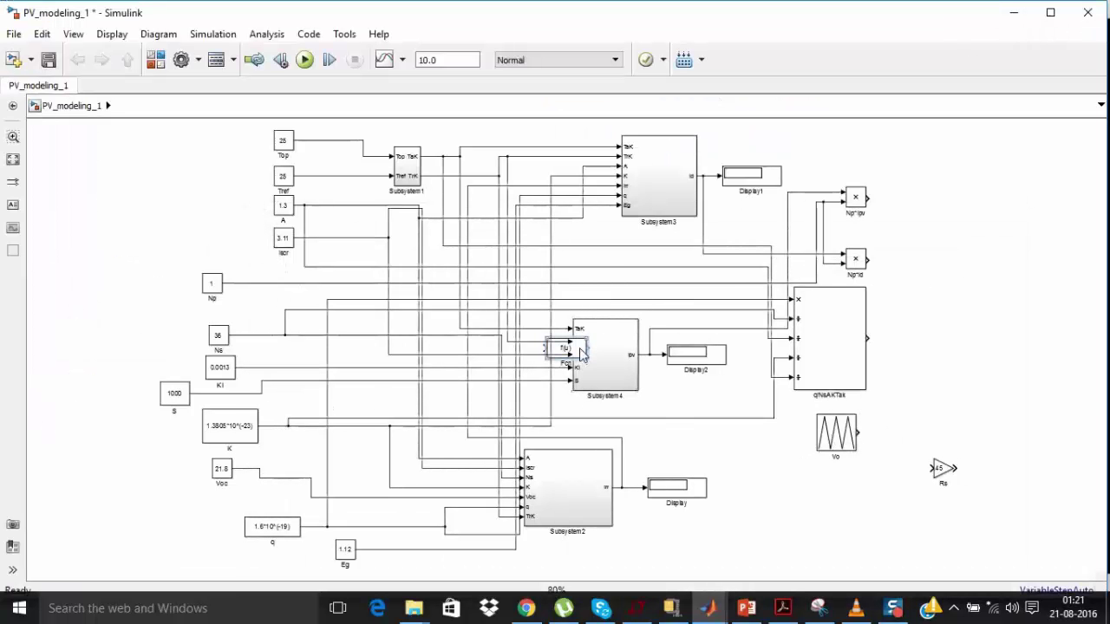
drag(582, 353, 968, 355)
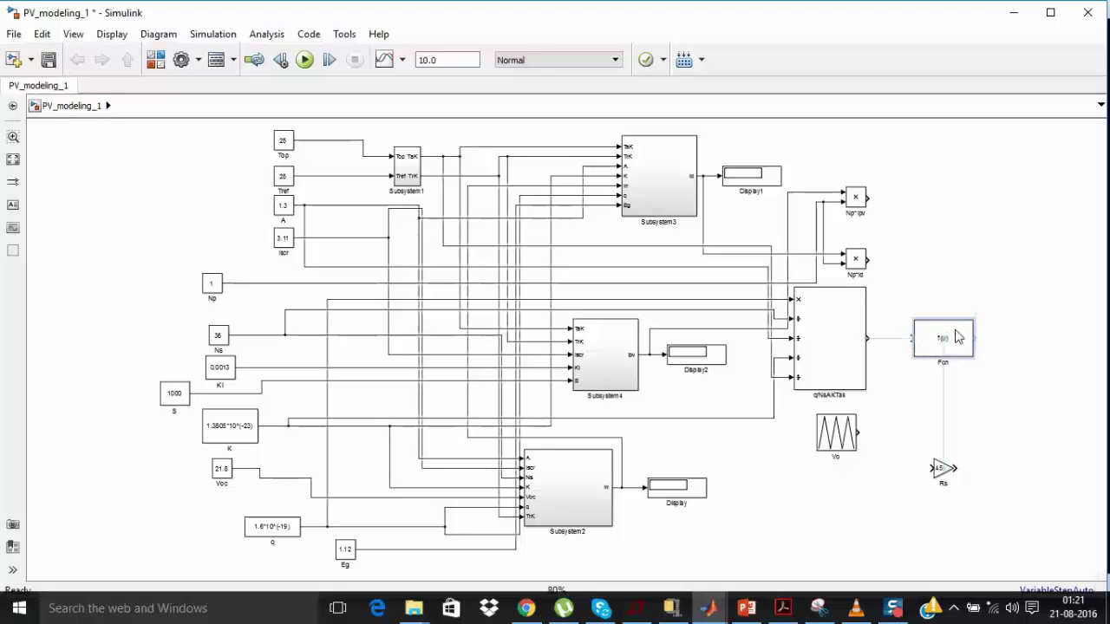
- Consult equation (4) and set the Fcn block's expression to u(1)-(u(2)*((exp(u(5)*(u(4)+u(3))))-1))
double_click(954, 334)
drag(743, 251, 579, 216)
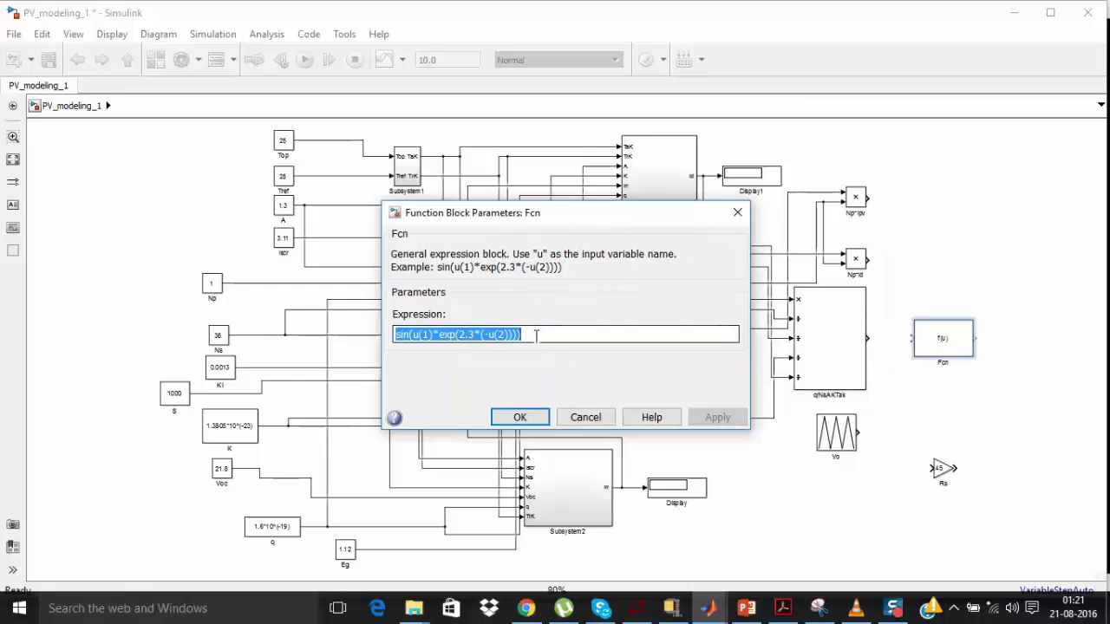
drag(536, 335, 394, 335)
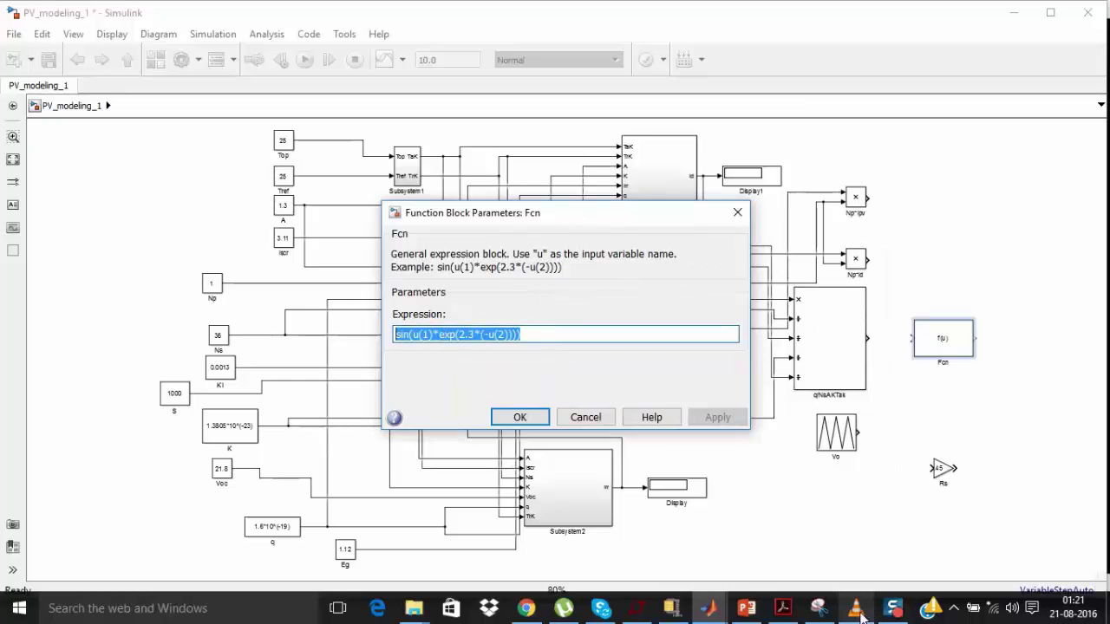
click(818, 607)
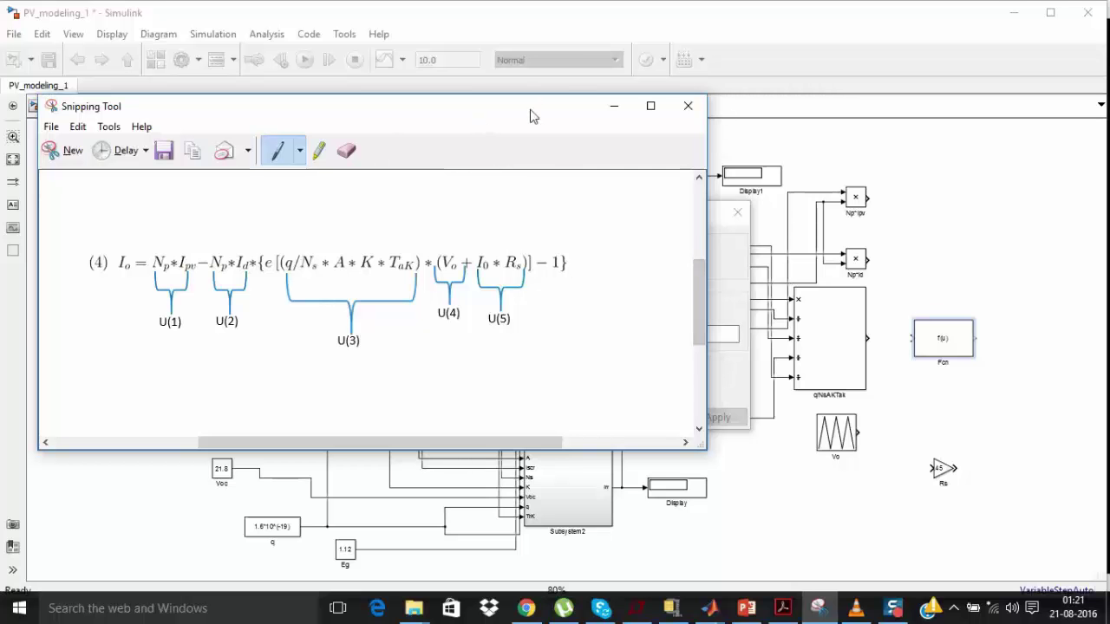
drag(529, 113, 814, 412)
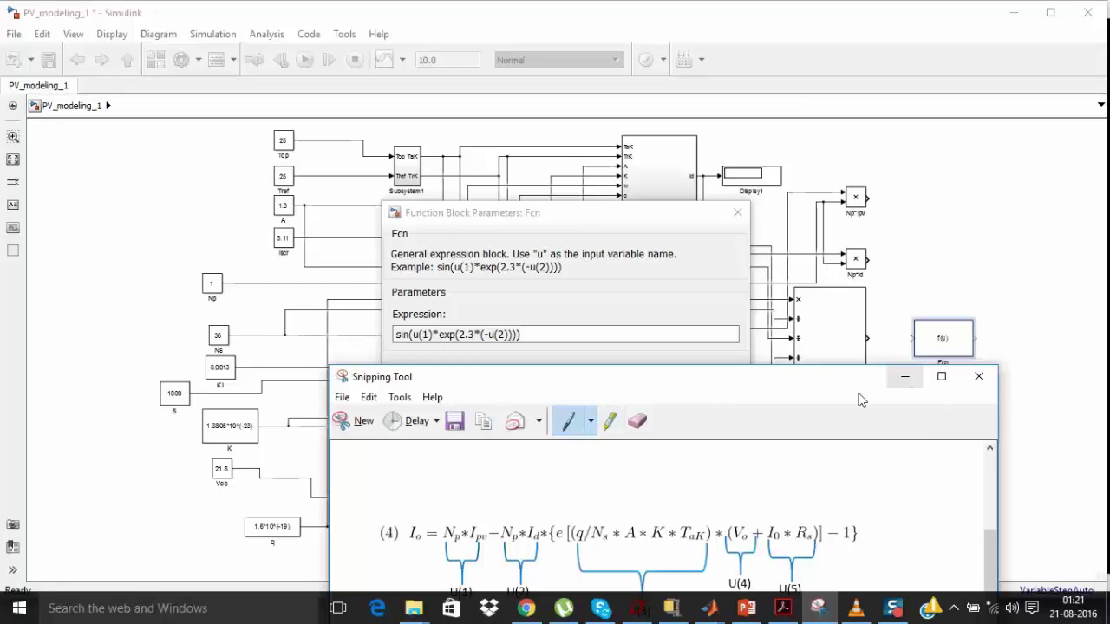
click(904, 377)
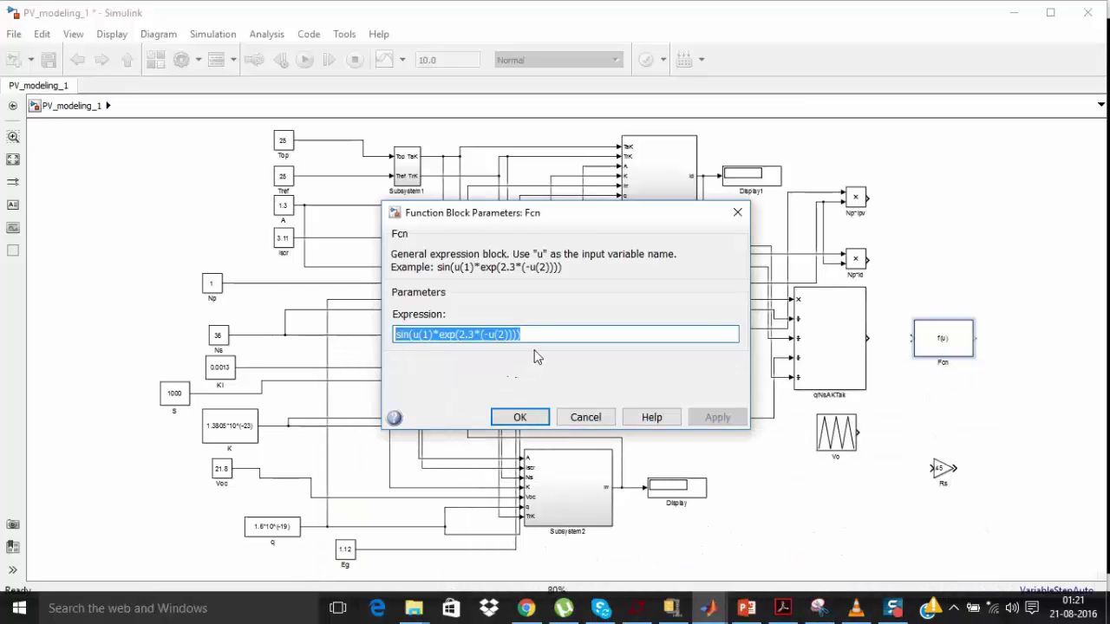
text(u(1)
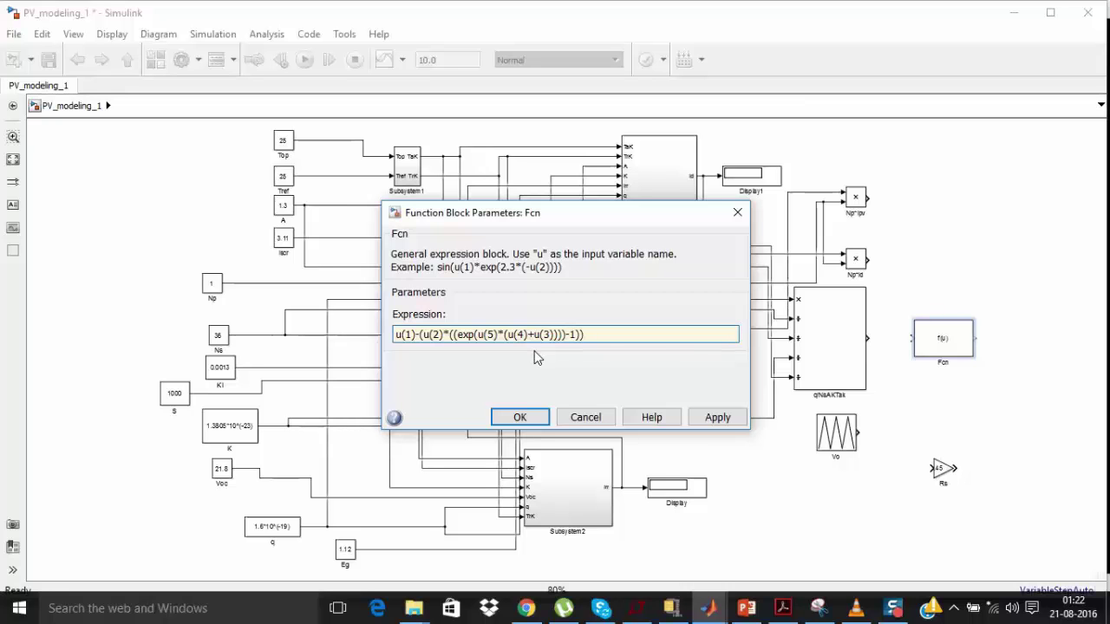
click(717, 417)
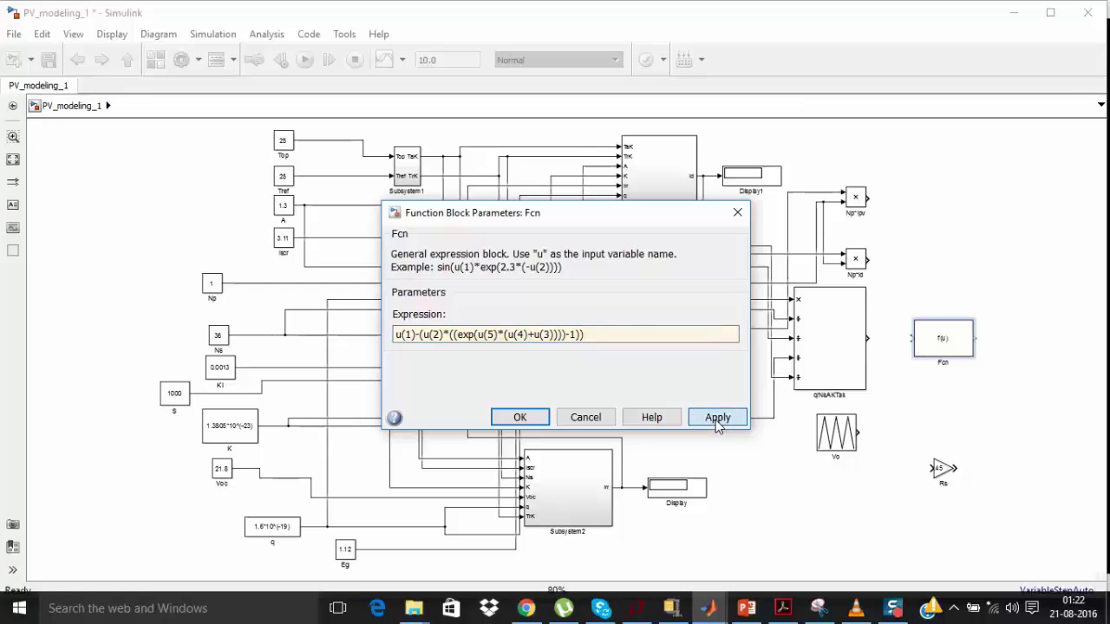
click(519, 418)
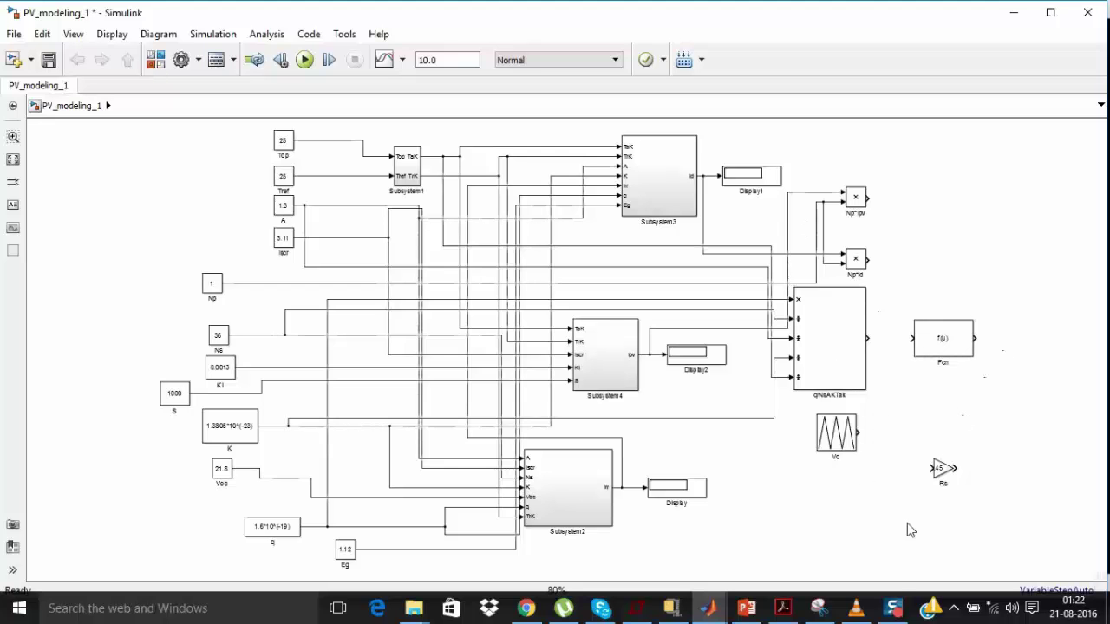
- Search the library for mux, add a Mux block, and place it enlarged between the q/NsAKTak and Fcn blocks
mouse_move(708, 607)
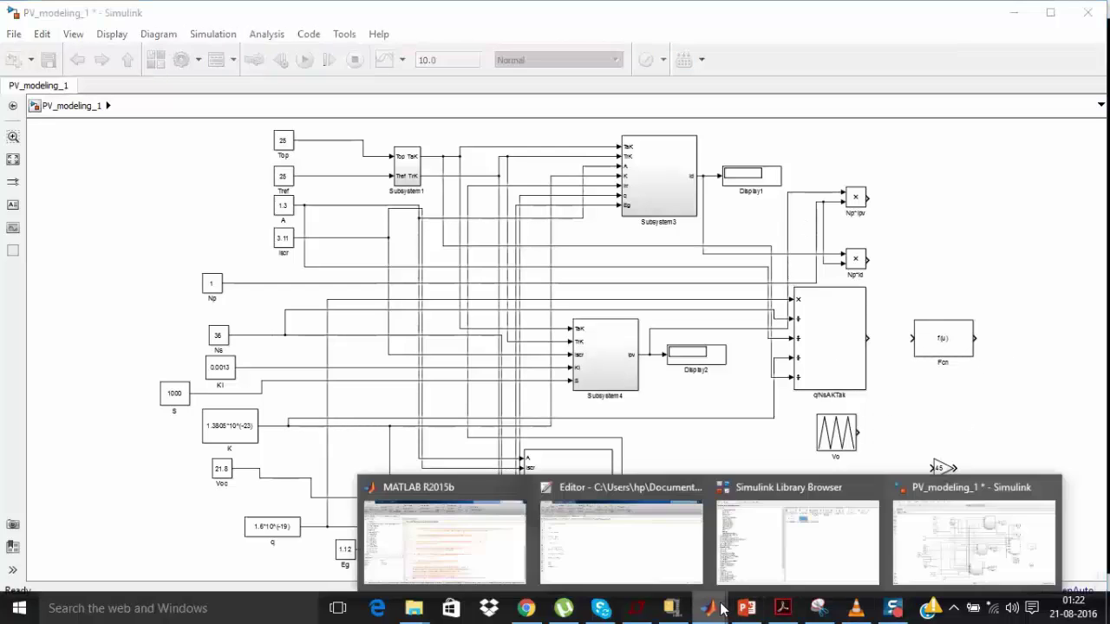
click(798, 542)
click(104, 32)
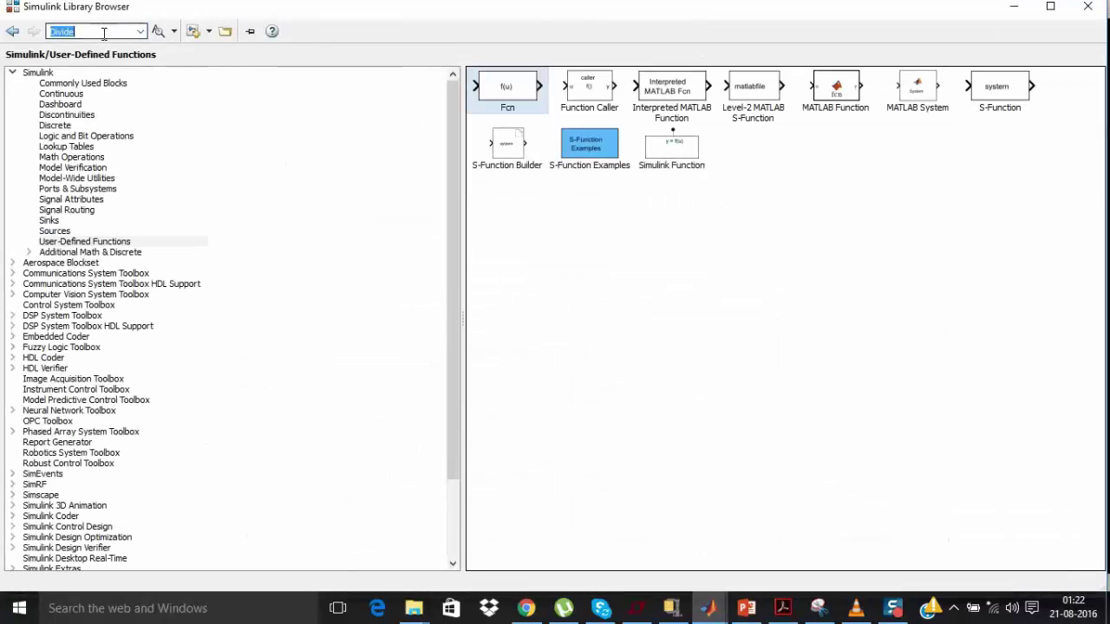
text(mux)
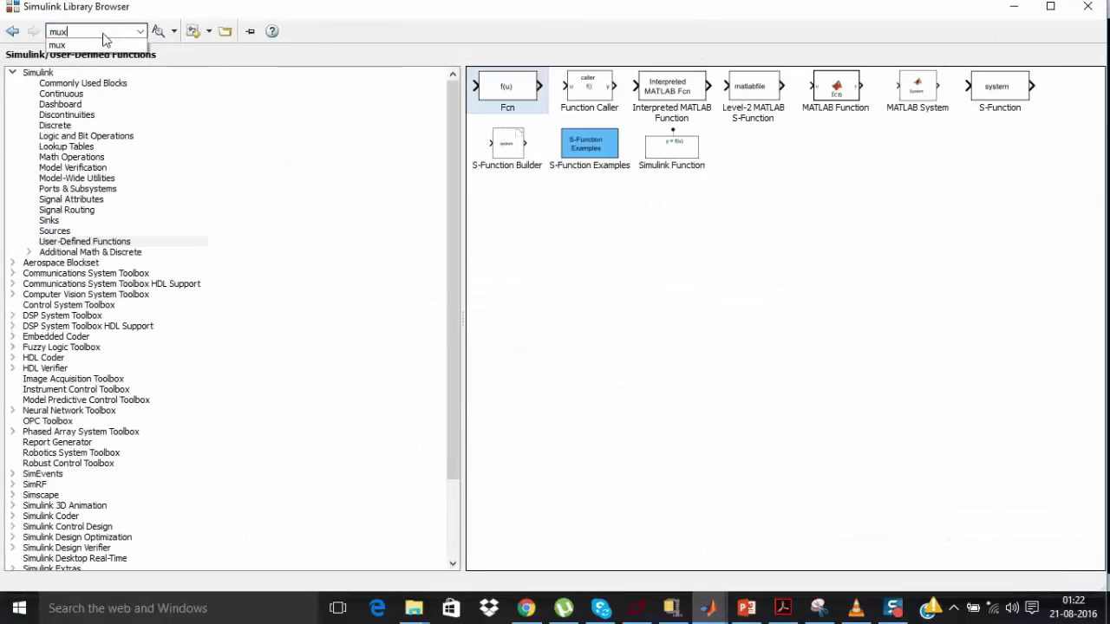
click(157, 31)
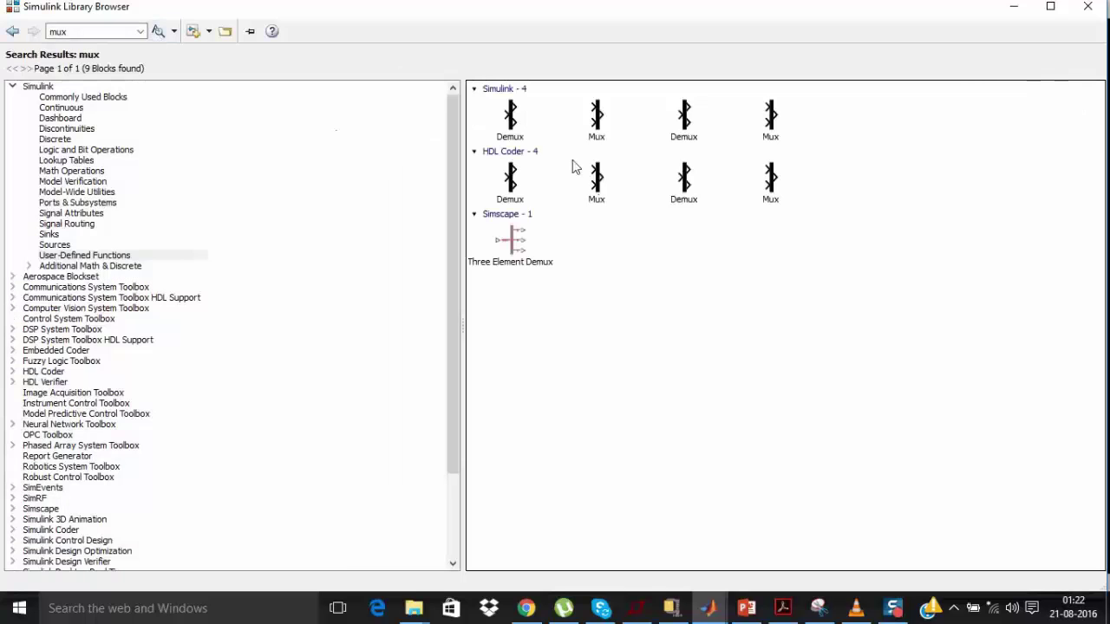
right_click(590, 119)
click(625, 120)
click(1013, 7)
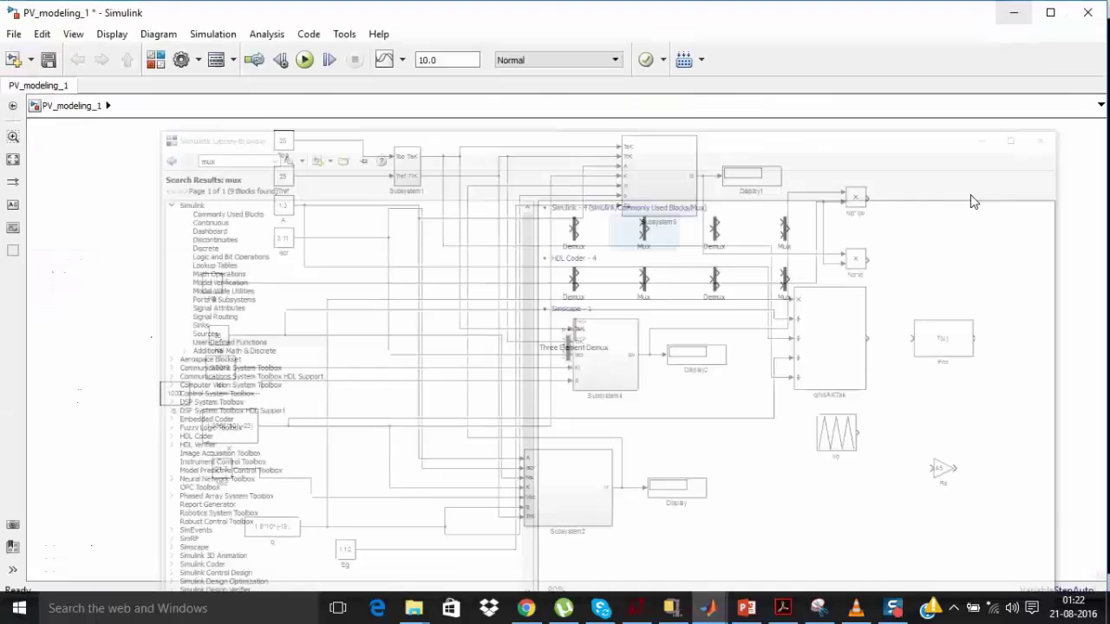
drag(571, 350, 910, 435)
drag(943, 338, 970, 338)
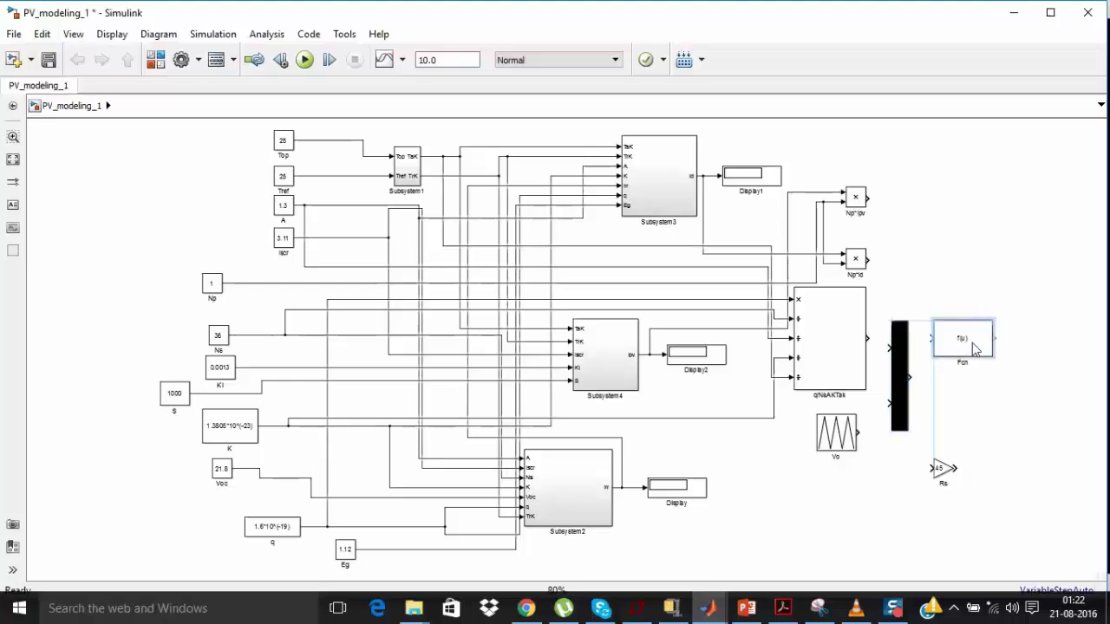
drag(903, 376, 911, 337)
- Check the U terms in equation (4) and set the Mux block's number of inputs to 5
click(818, 607)
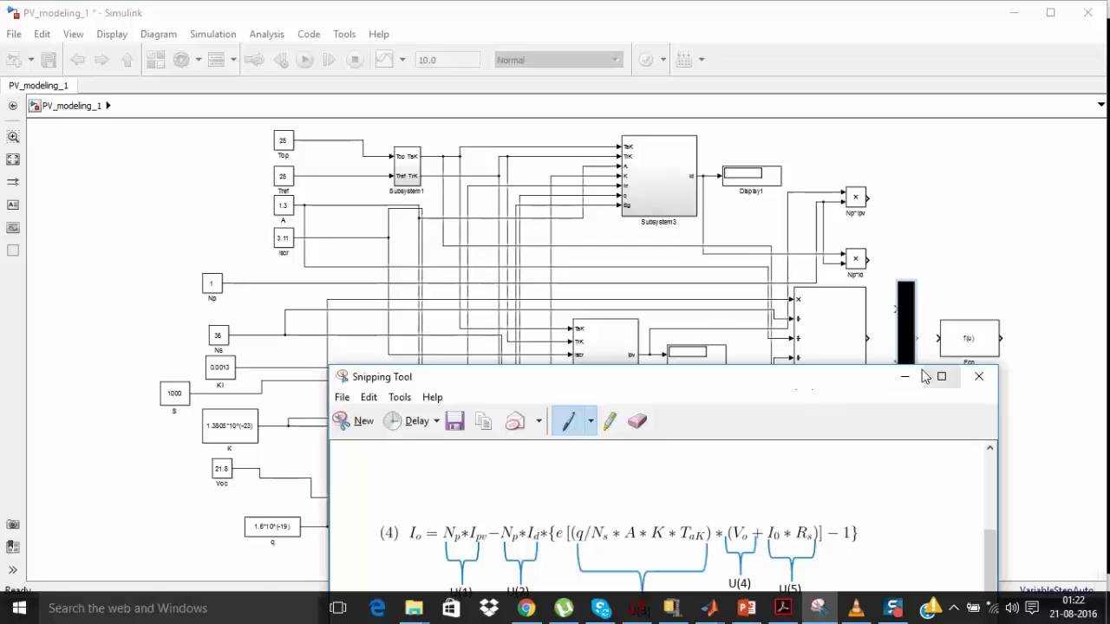
drag(872, 381, 783, 247)
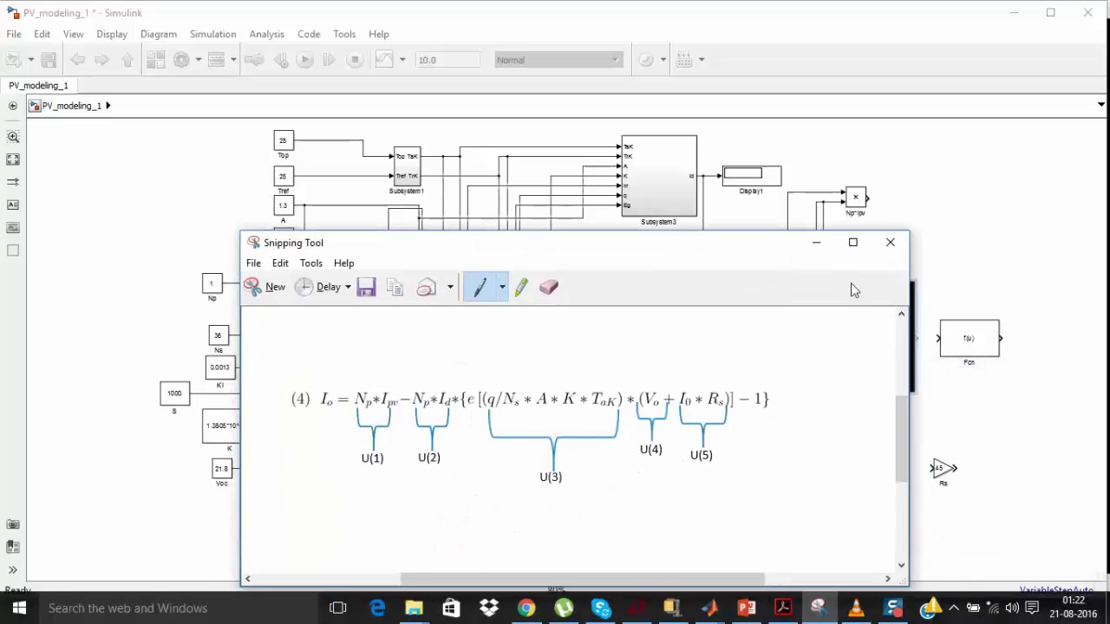
double_click(905, 347)
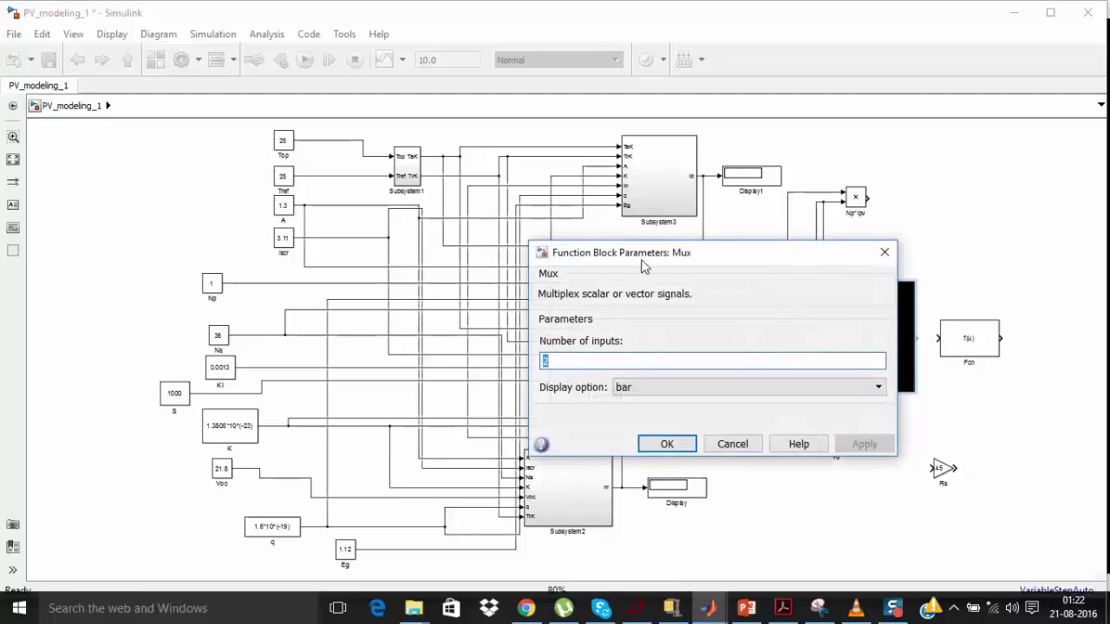
drag(736, 265, 576, 259)
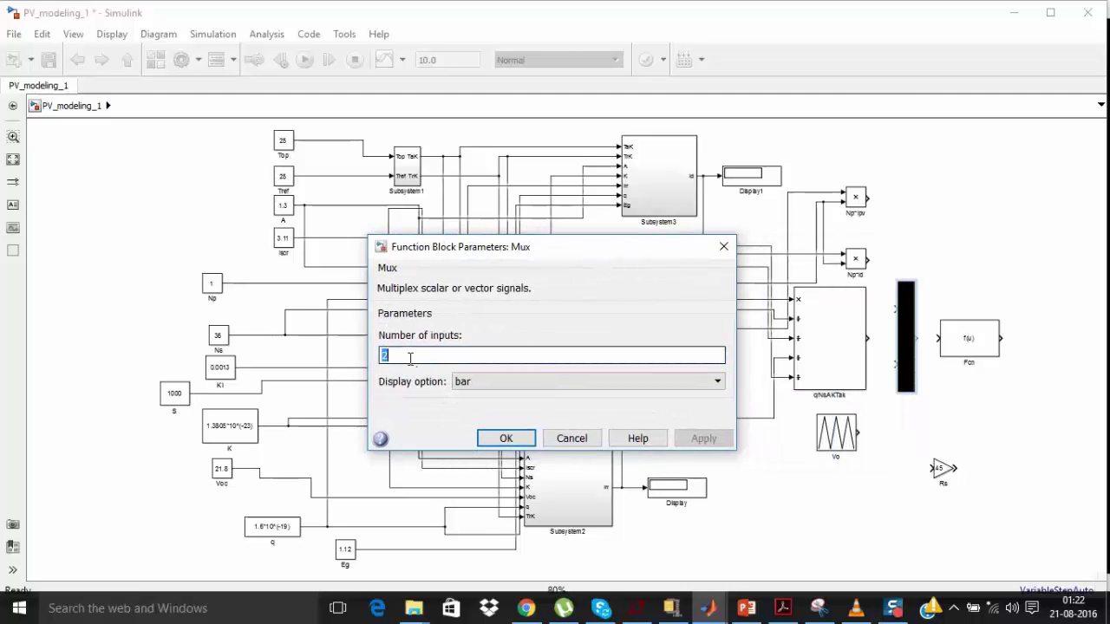
text(5)
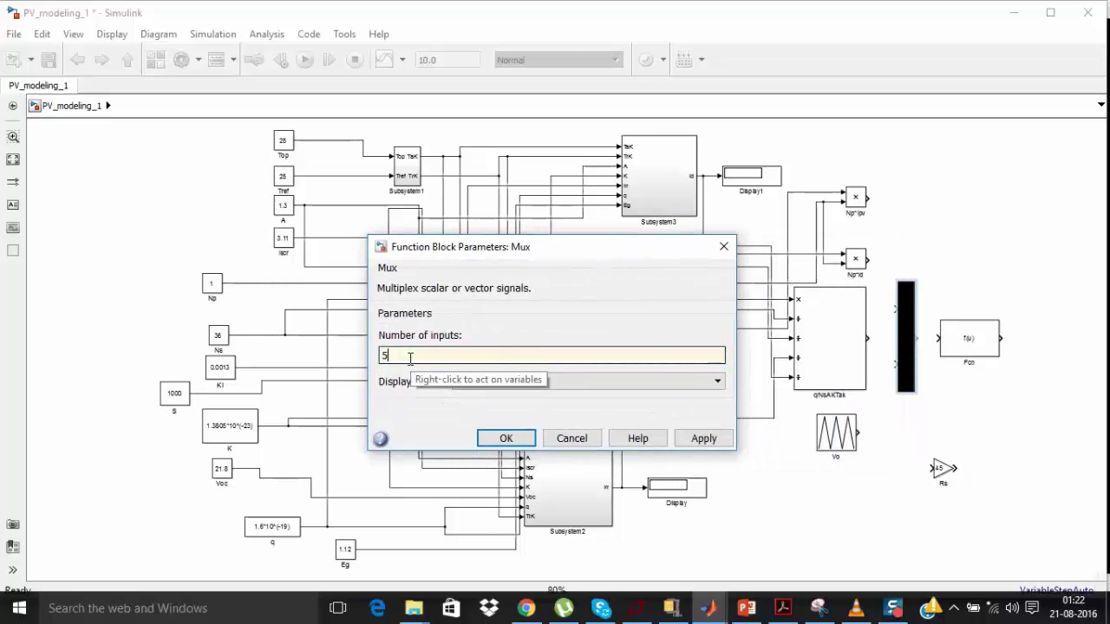
click(703, 438)
click(507, 438)
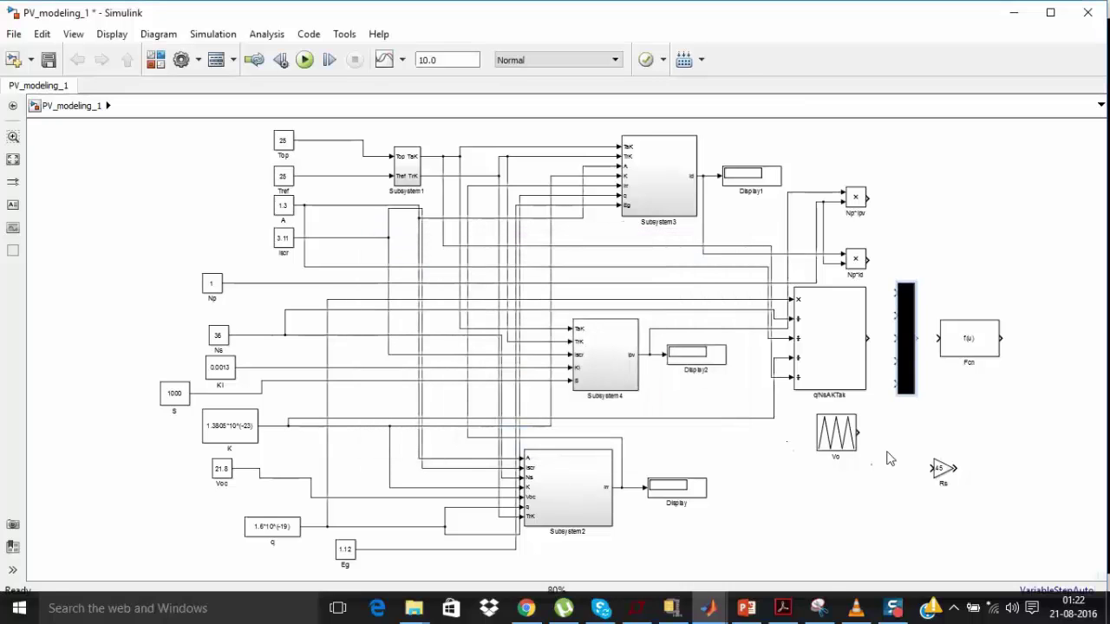
- Check equation (4) and connect the Np*Ipv, Np*Id and q/NsAKTak outputs to the first three Mux inputs
click(818, 608)
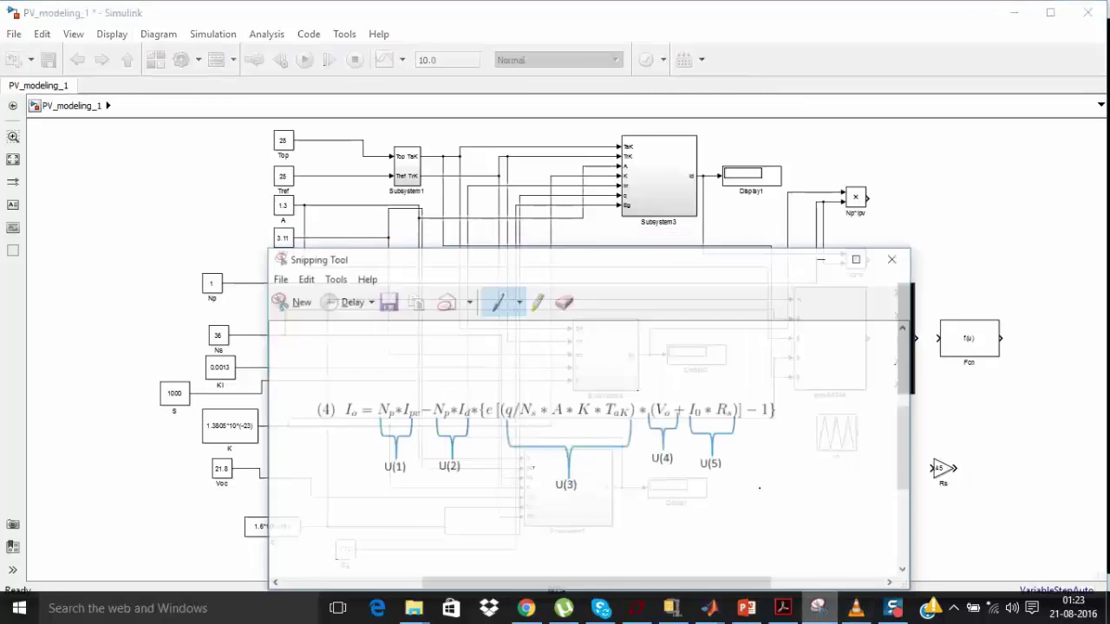
drag(518, 255, 295, 162)
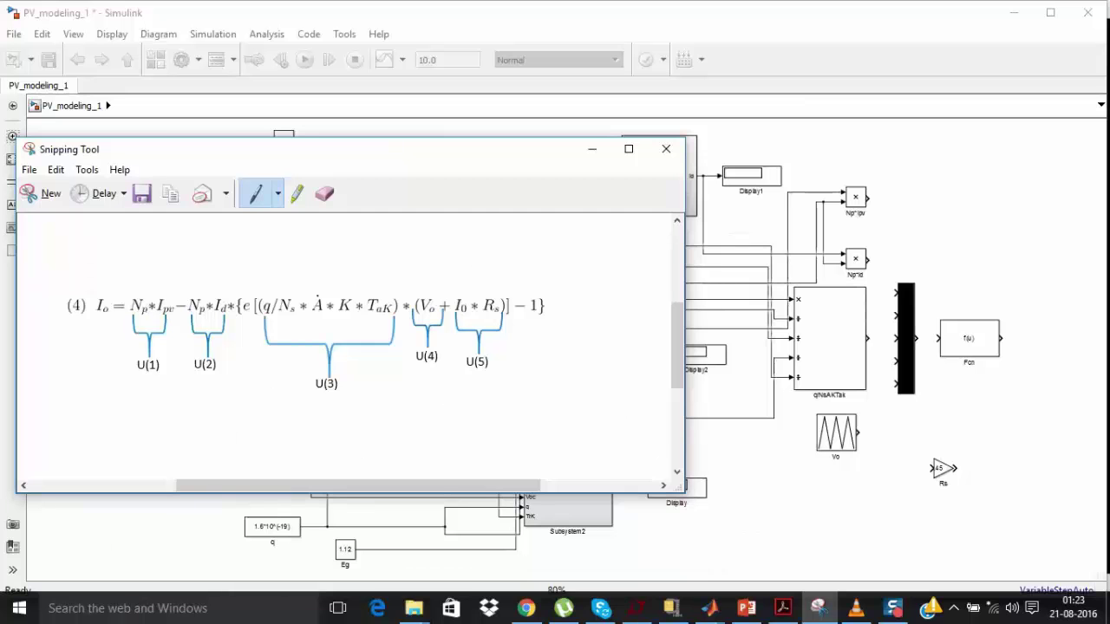
click(904, 290)
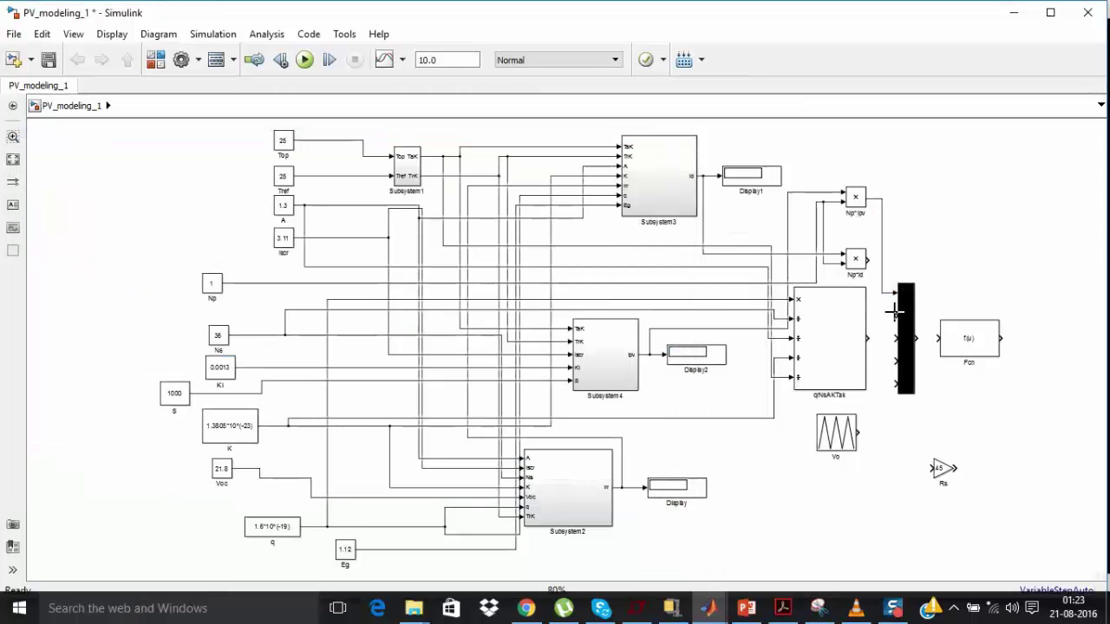
mouse_move(894, 312)
mouse_down()
mouse_move(871, 288)
mouse_move(871, 260)
mouse_up()
click(865, 342)
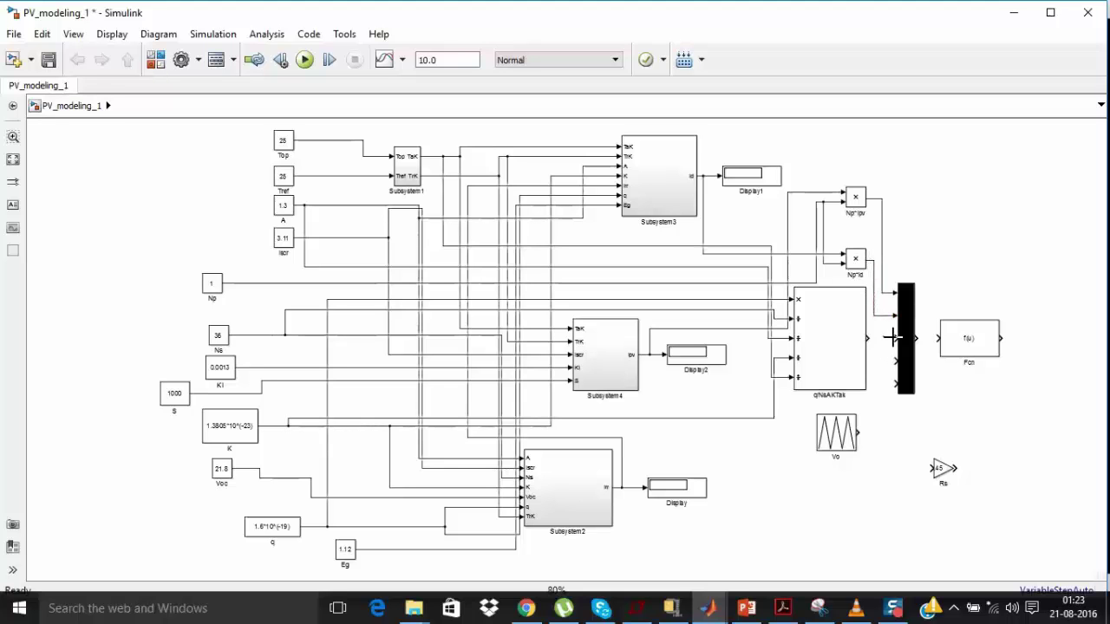
drag(893, 338, 867, 338)
- Check the U(4) term in equation (4) and connect the Vo block to the fourth Mux input
click(818, 607)
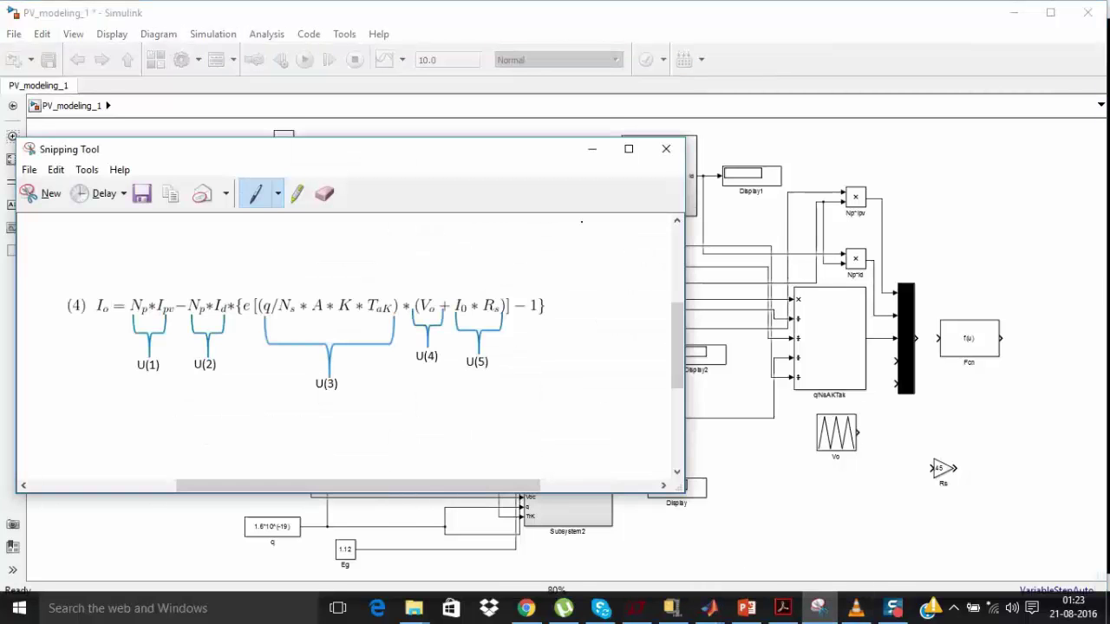
click(591, 148)
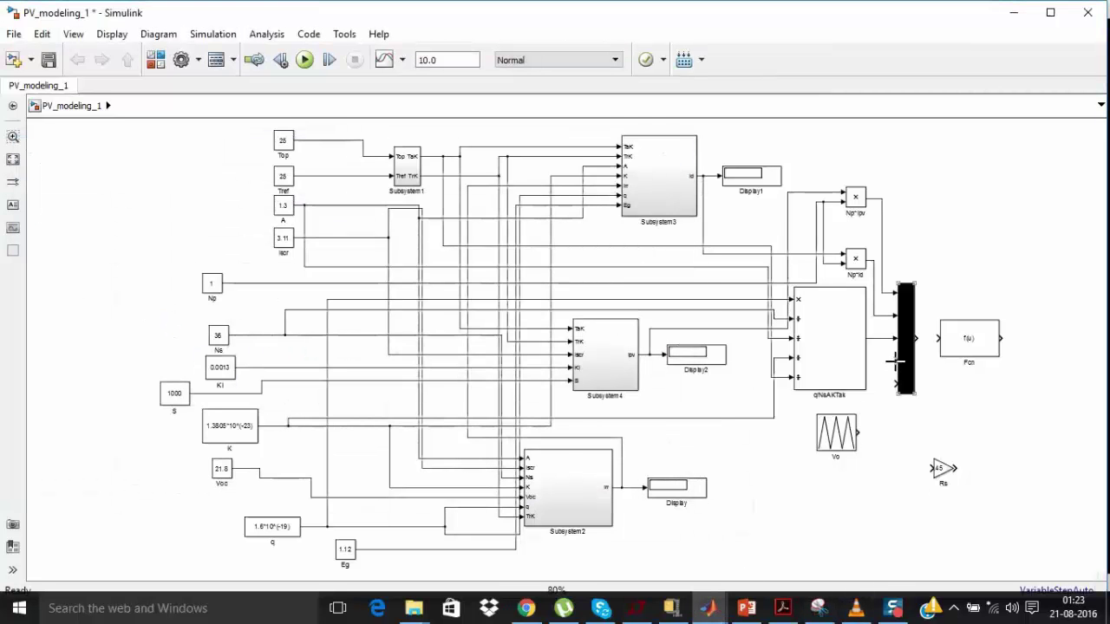
drag(858, 432, 898, 386)
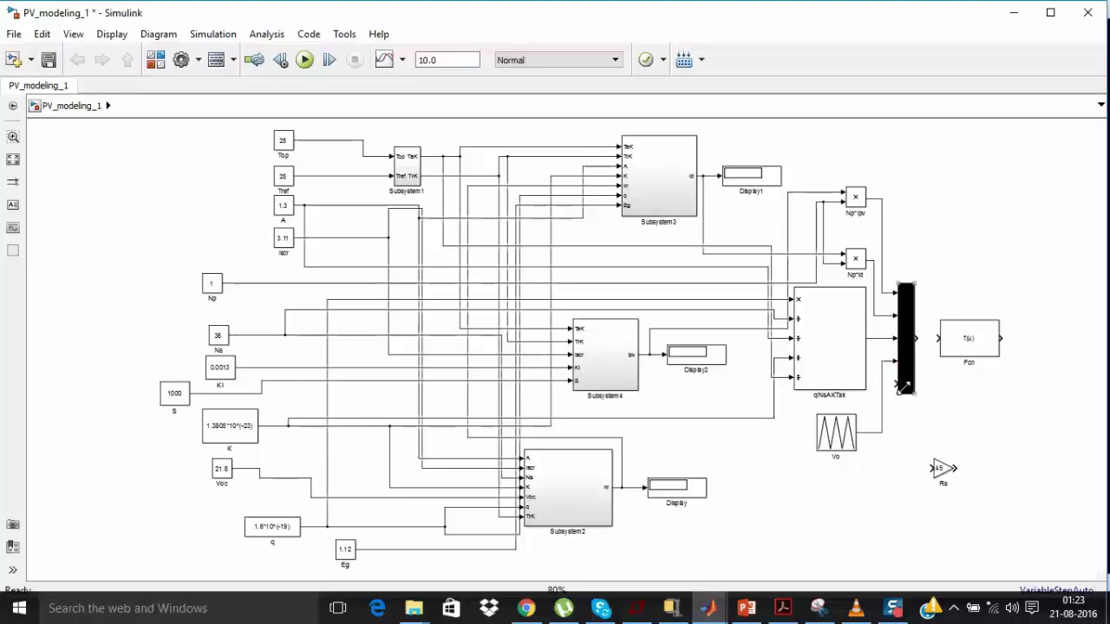
click(1003, 383)
- Check the U(5) term, feed the Fcn output through the Rs gain to the fifth Mux input, and connect the Mux to Fcn
click(819, 607)
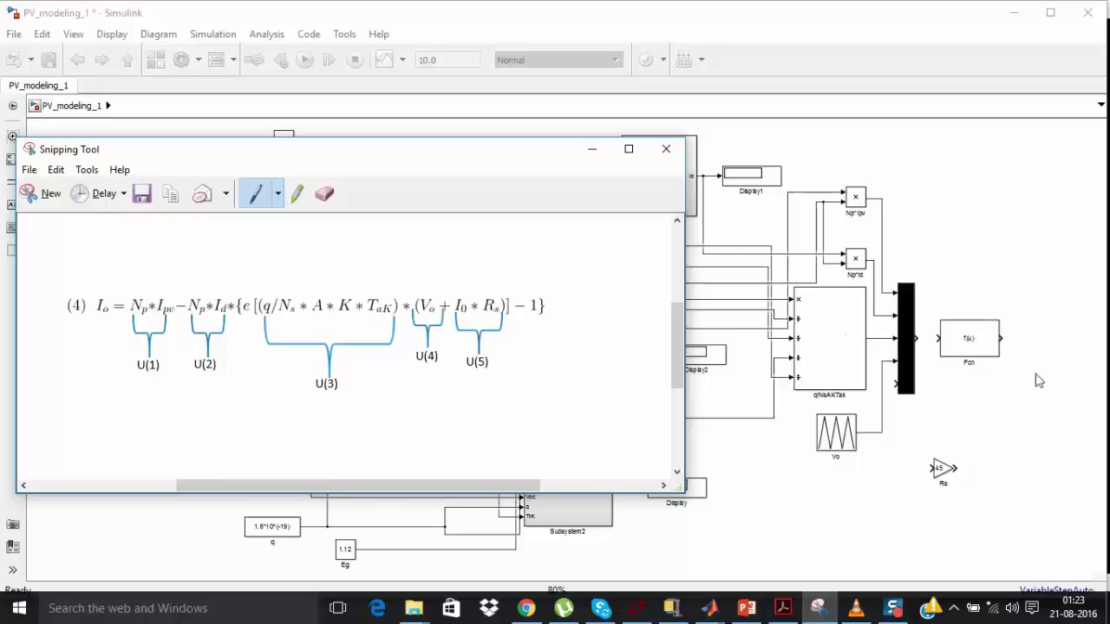
click(592, 149)
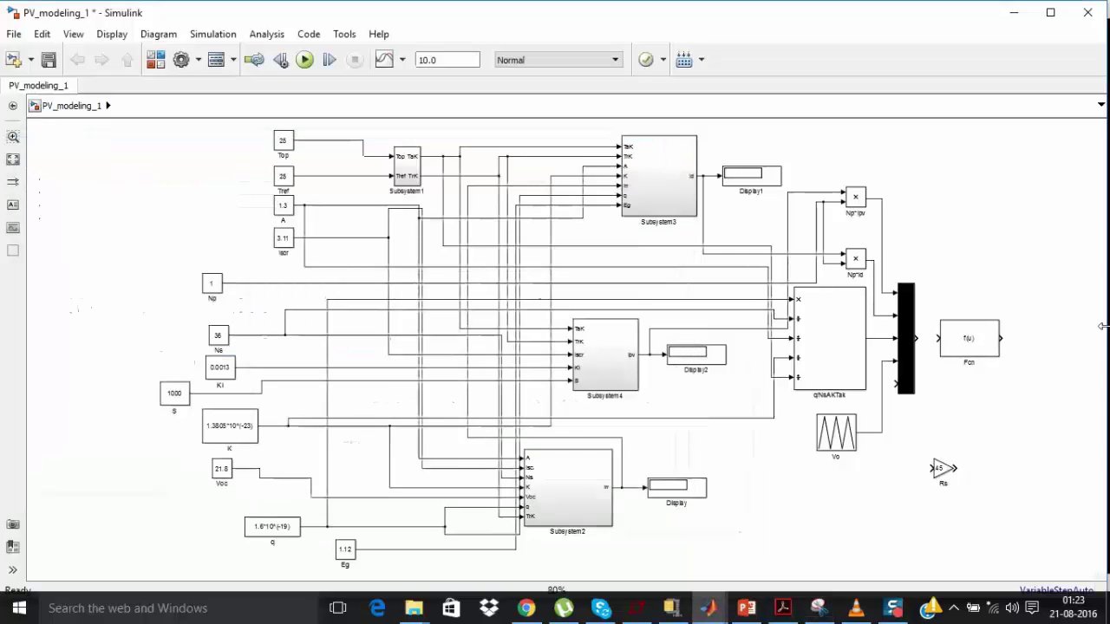
drag(1002, 338, 893, 384)
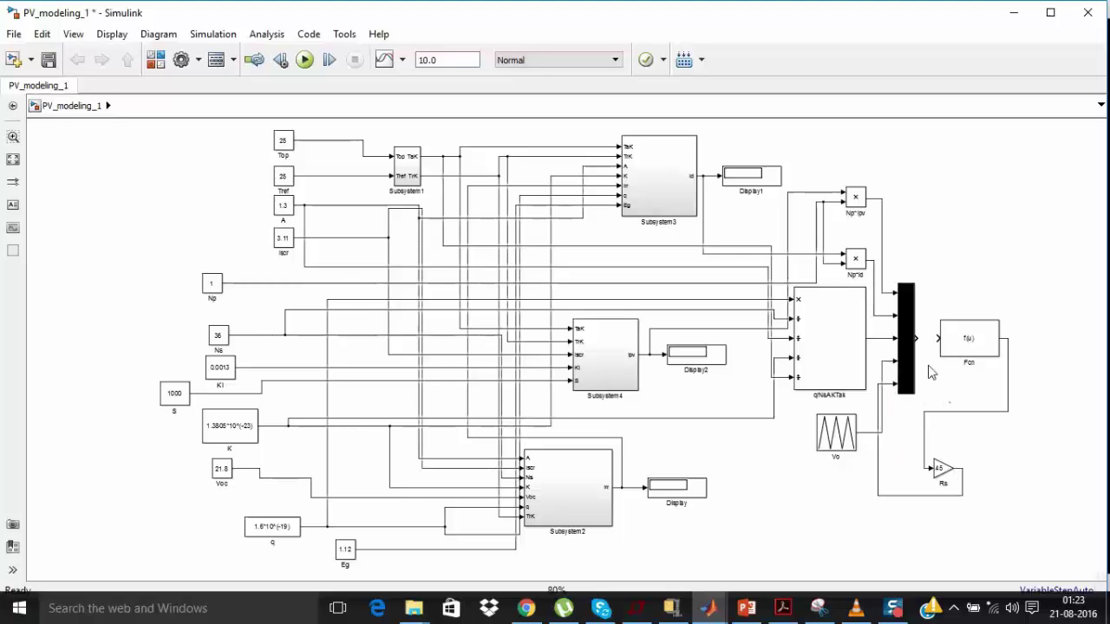
drag(916, 339, 937, 338)
- Move the Vo block away from the Mux to just above Display, and recheck equation (4)
right_click(768, 182)
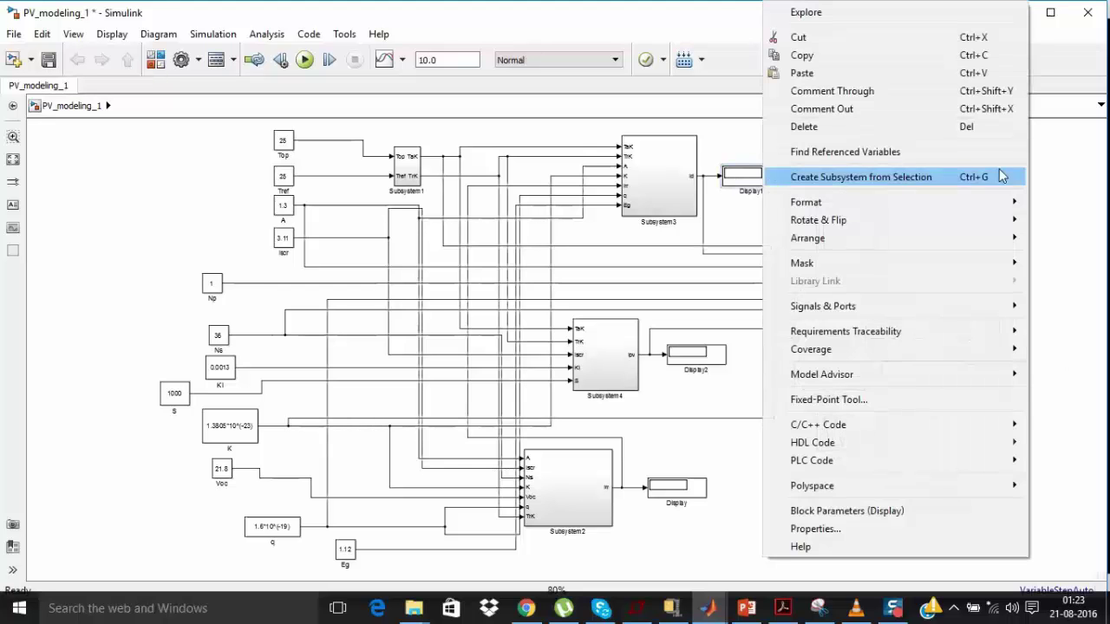
click(1046, 184)
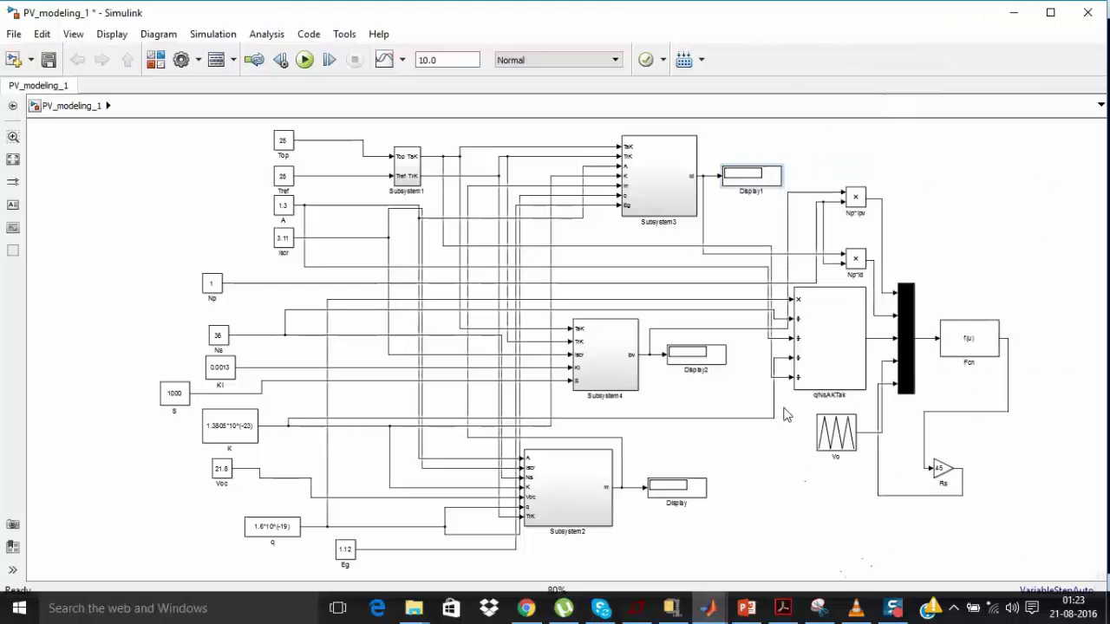
drag(831, 440, 694, 459)
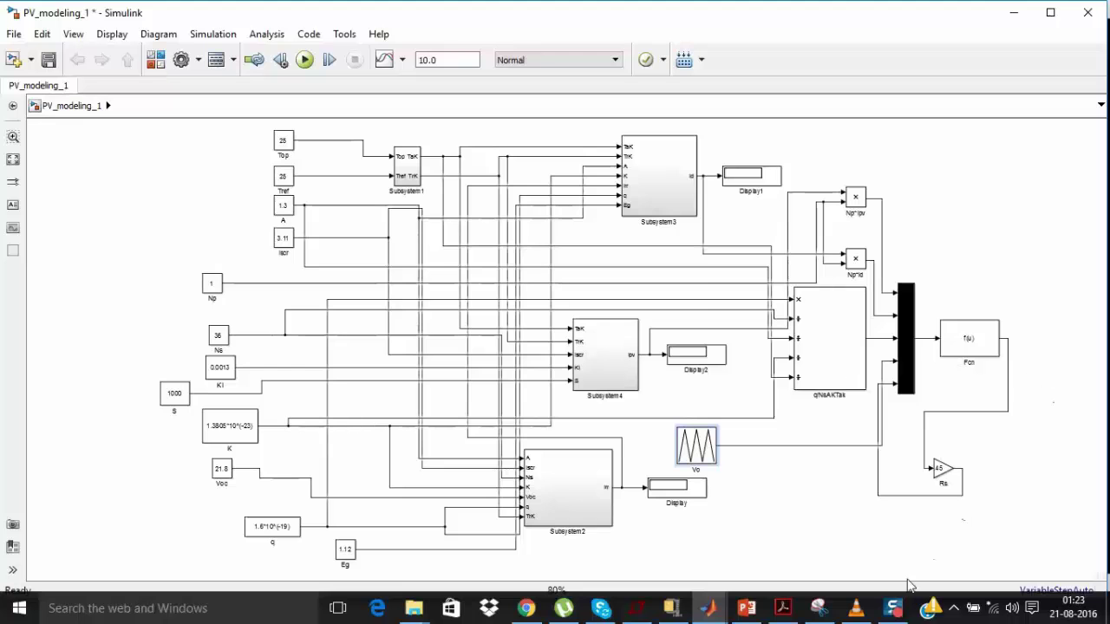
click(824, 614)
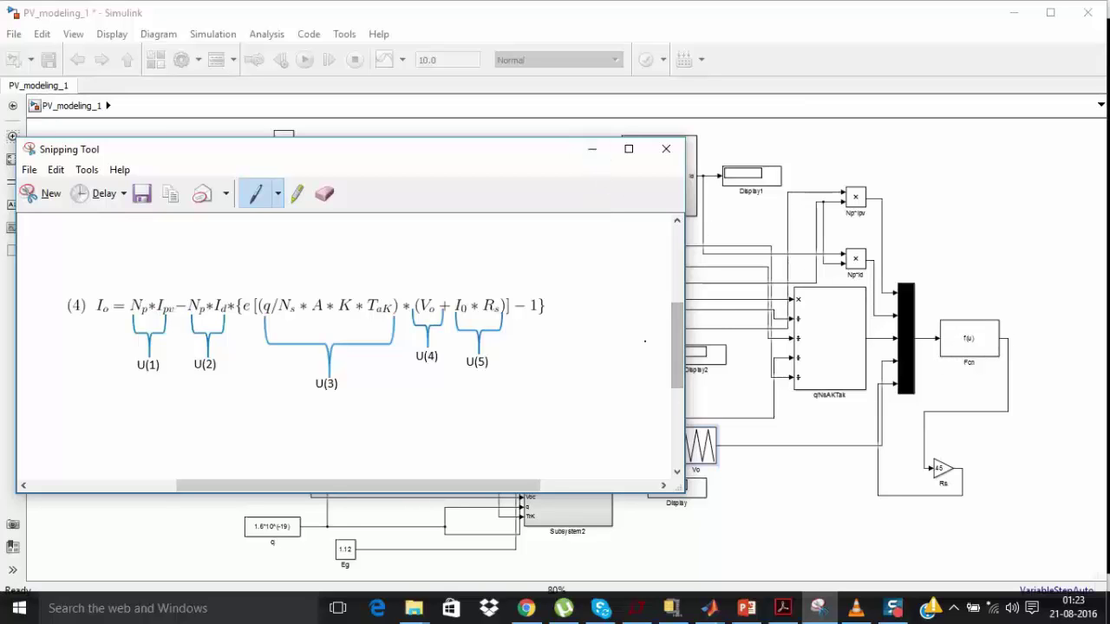
click(592, 148)
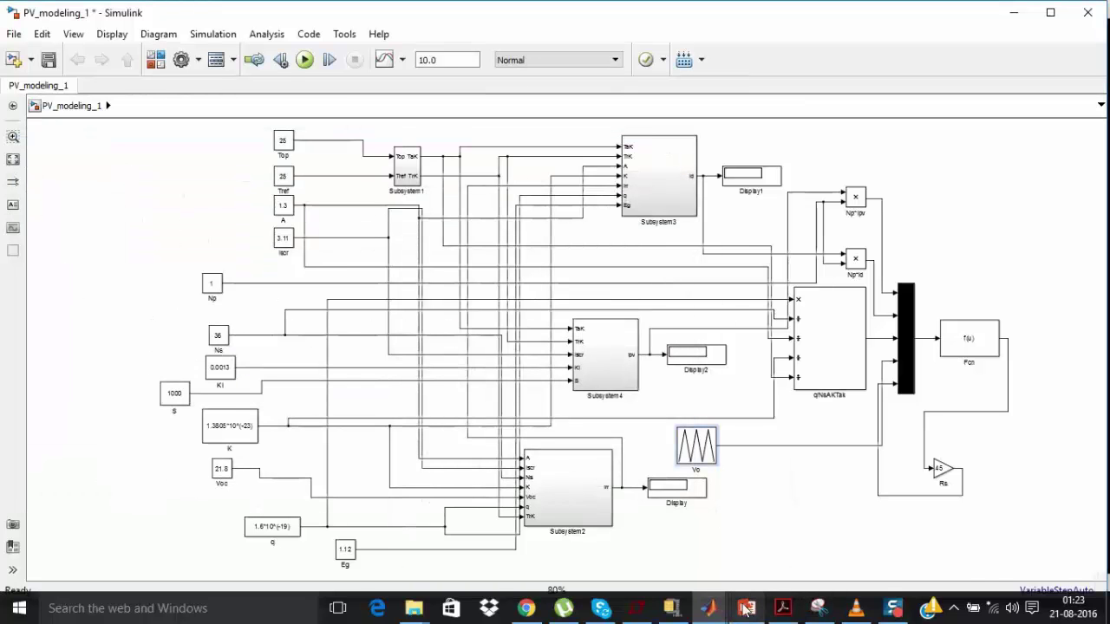
- Search the block library for xy scope and add the Simulink Sinks XY Graph block to the model
click(709, 608)
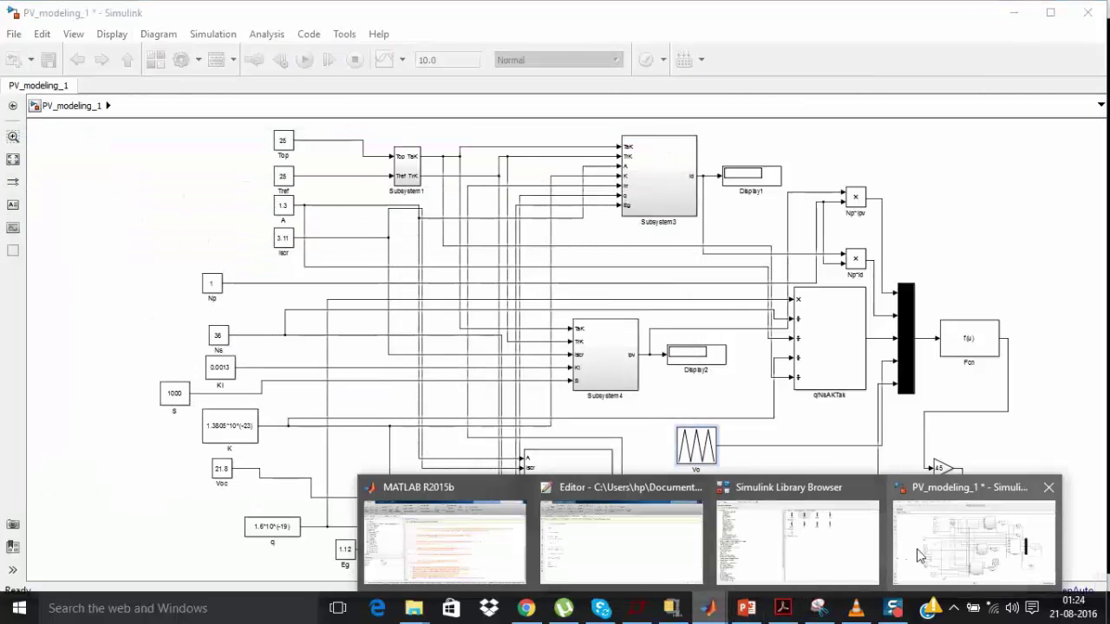
click(797, 541)
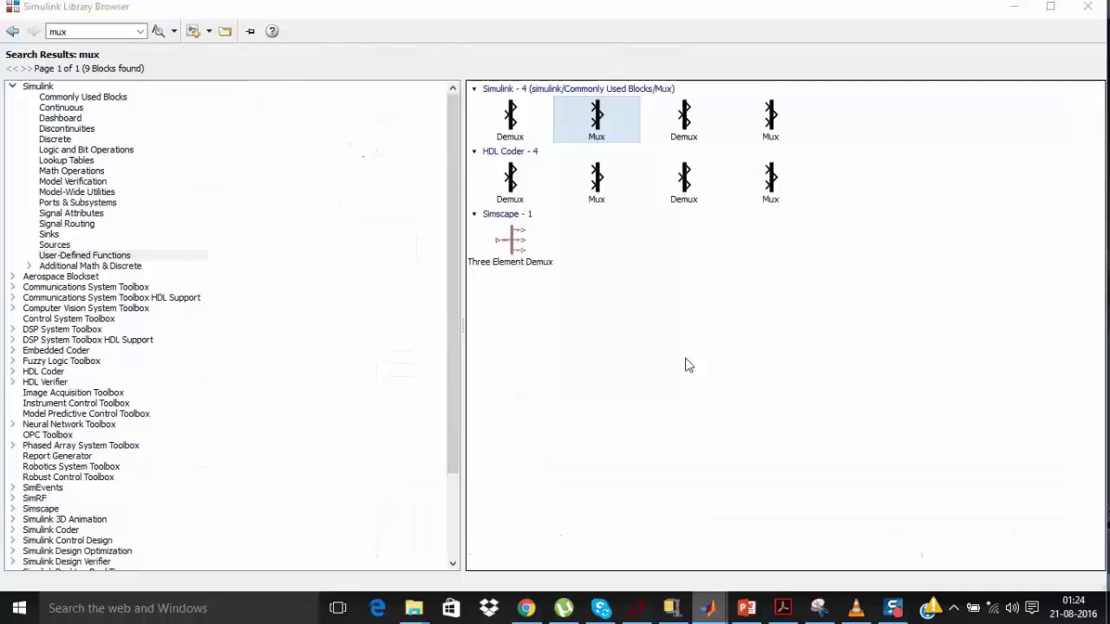
double_click(98, 33)
text(xy)
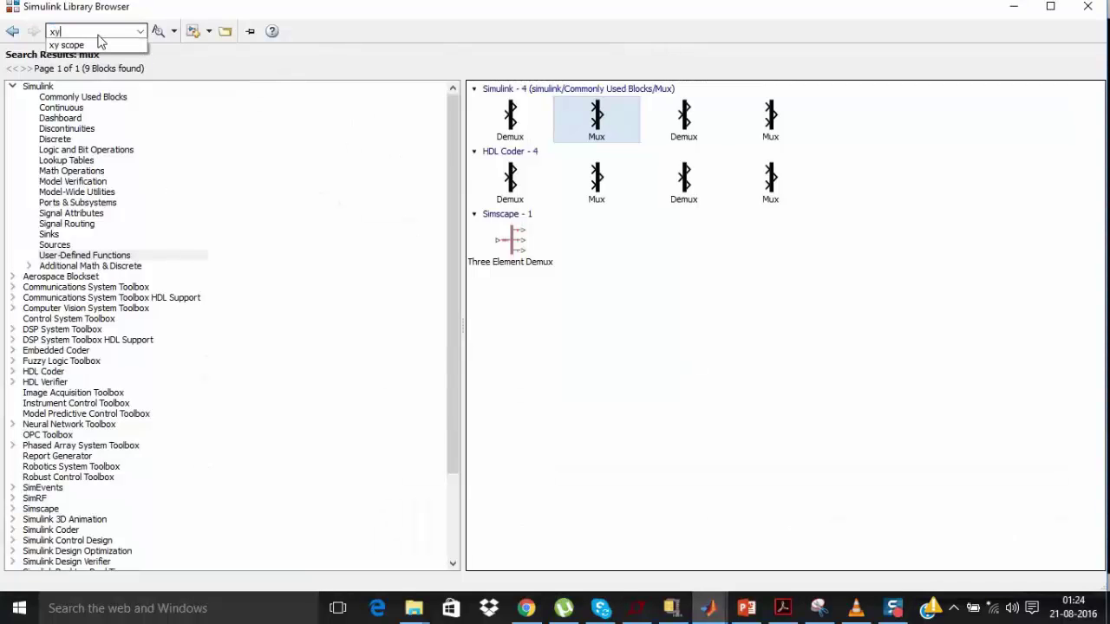
click(102, 46)
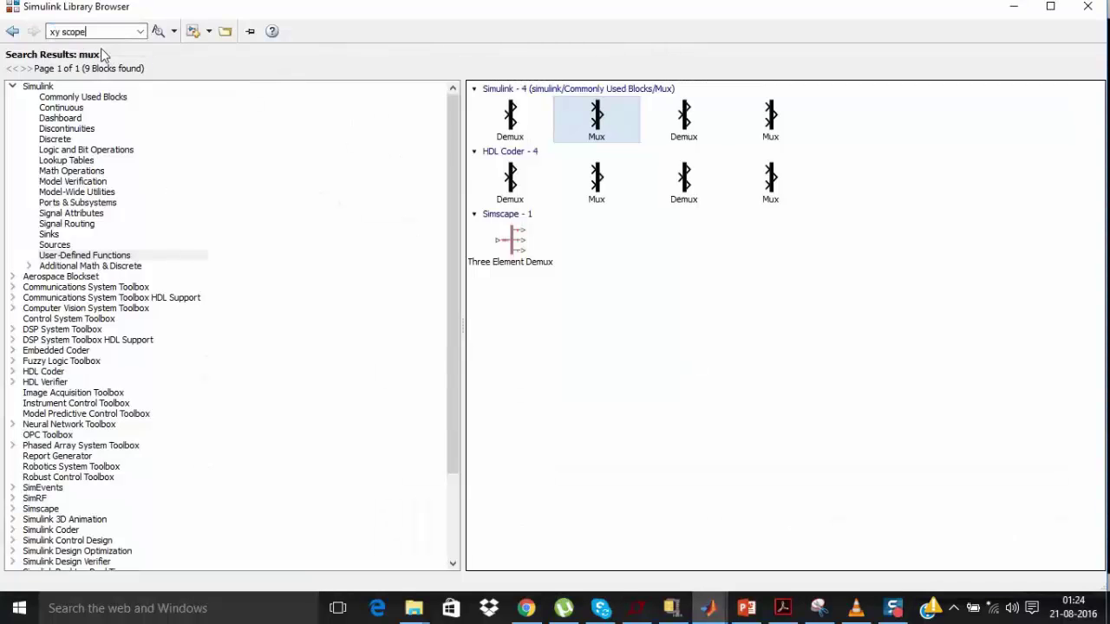
click(157, 33)
click(486, 115)
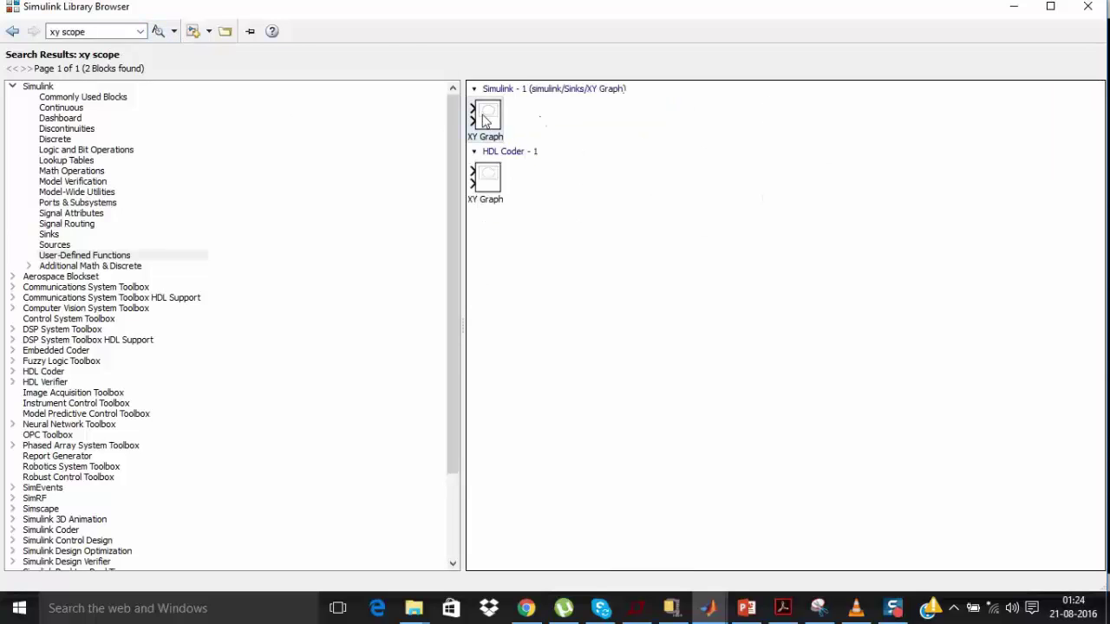
right_click(498, 122)
key(Escape)
click(1012, 7)
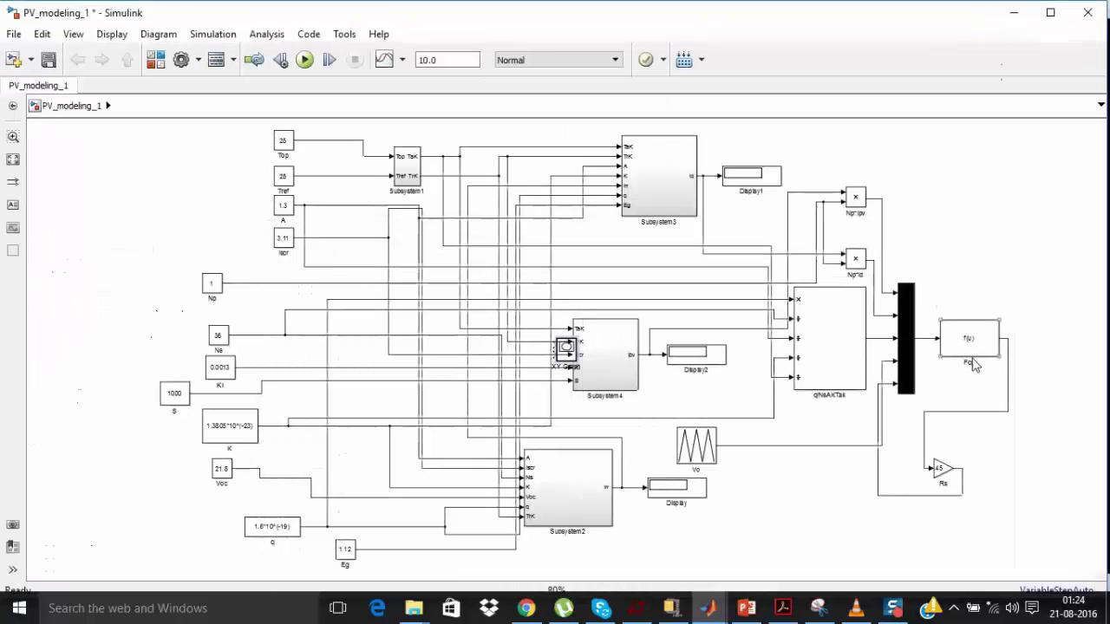
- Place two XY Graph blocks one above the other beyond the Fcn block, and rename them PV Graph and IV Graph1
drag(565, 349, 1057, 414)
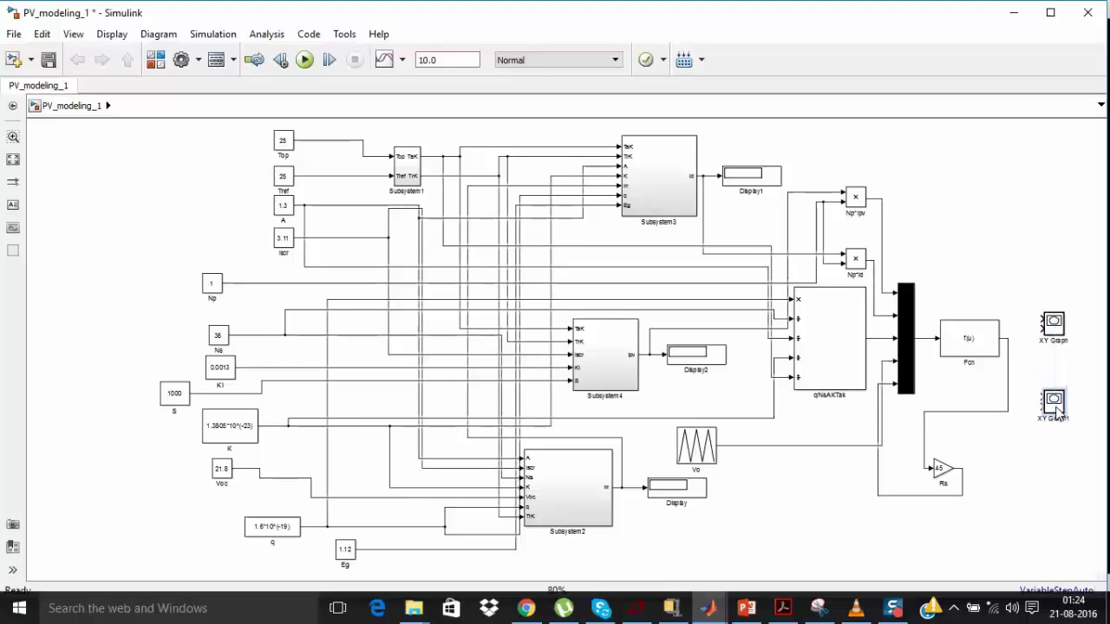
click(1061, 343)
double_click(1047, 341)
text(PV)
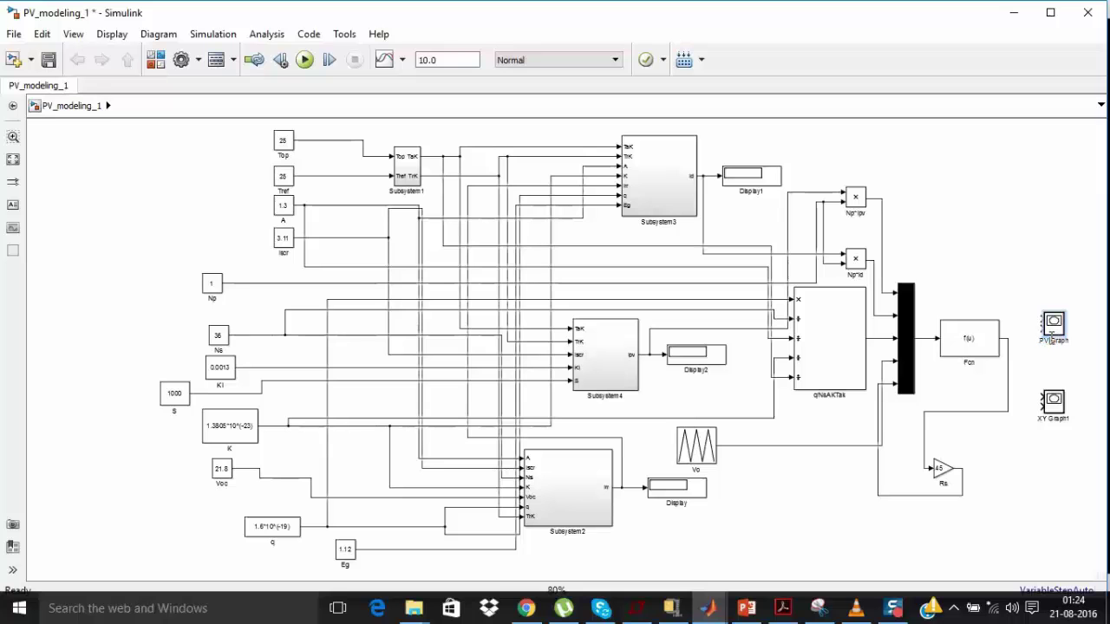
click(1045, 415)
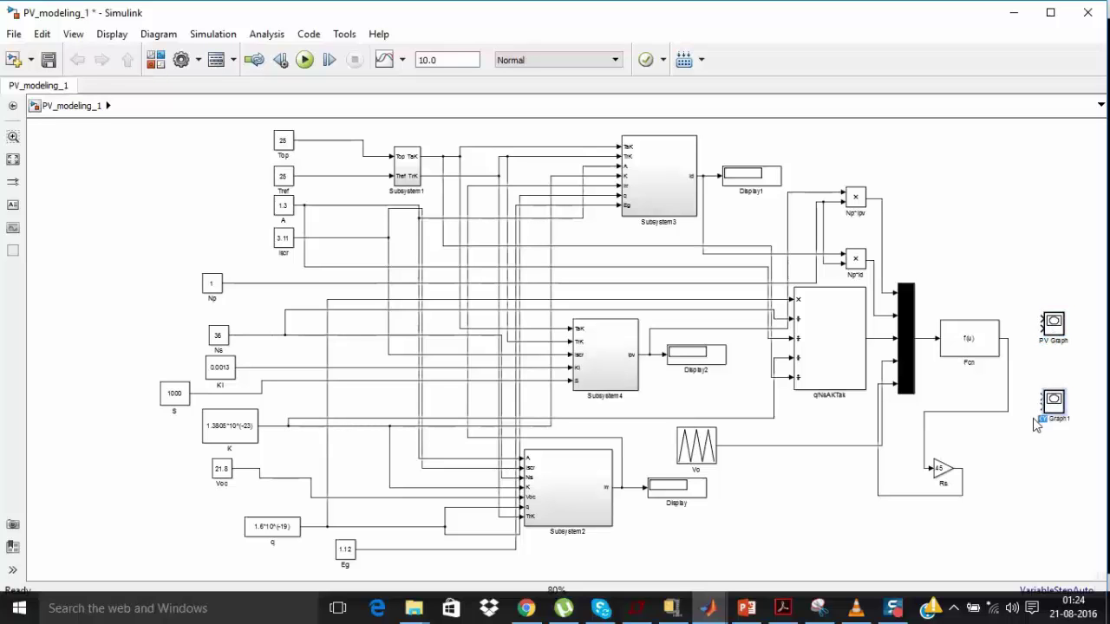
click(1029, 466)
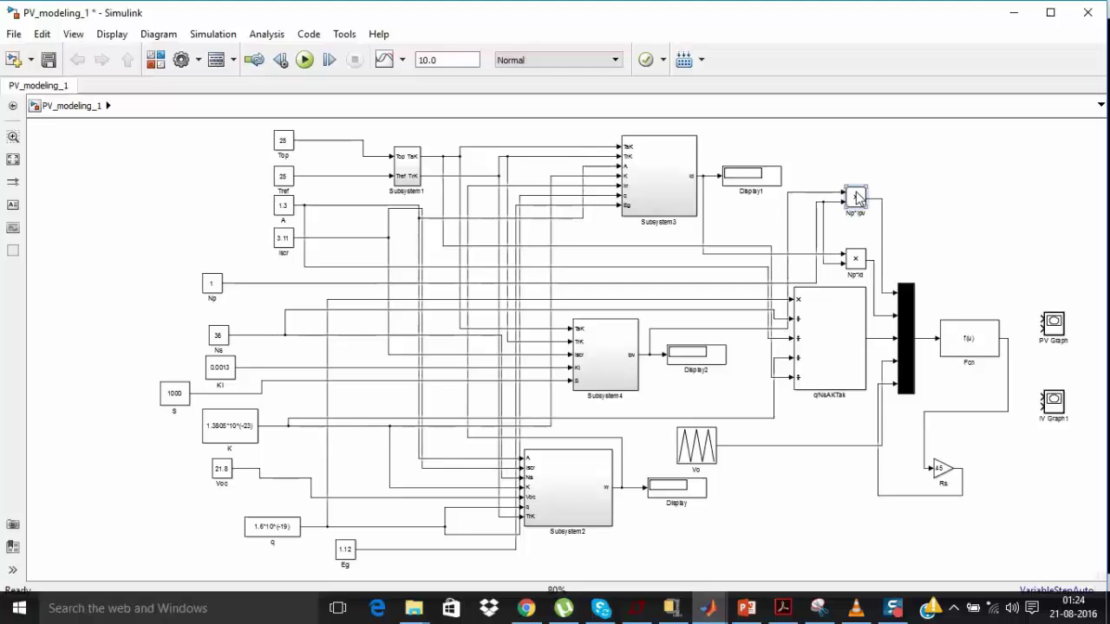
- Copy the Np*Ipv product block below IV Graph1, and group the original equation (4) blocks except Vo into an enlarged subsystem
drag(855, 194, 1056, 508)
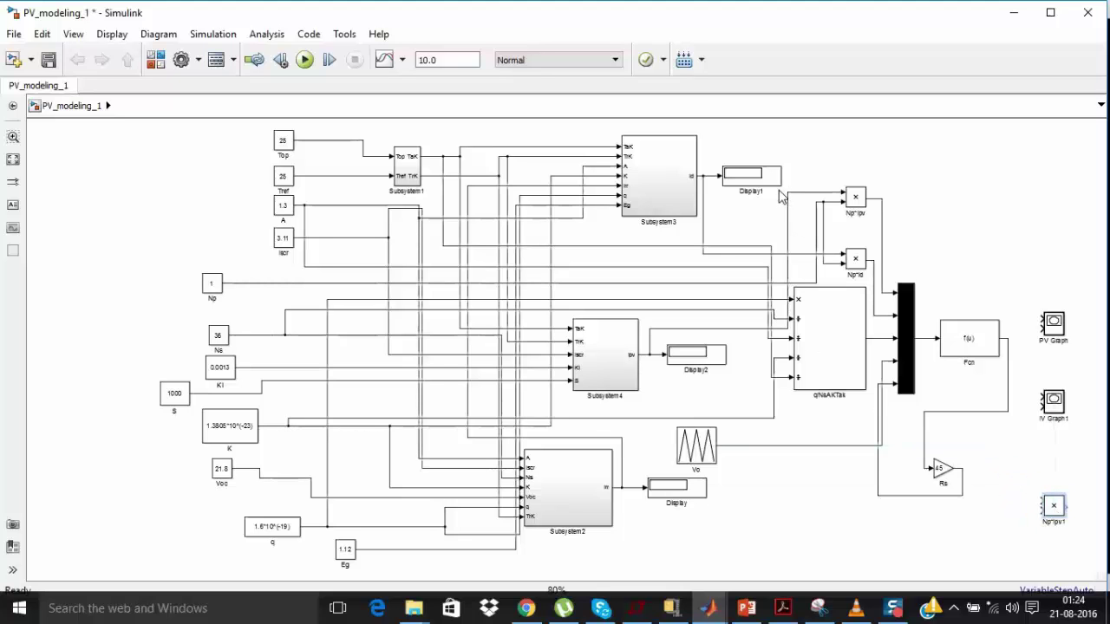
drag(779, 189, 1018, 513)
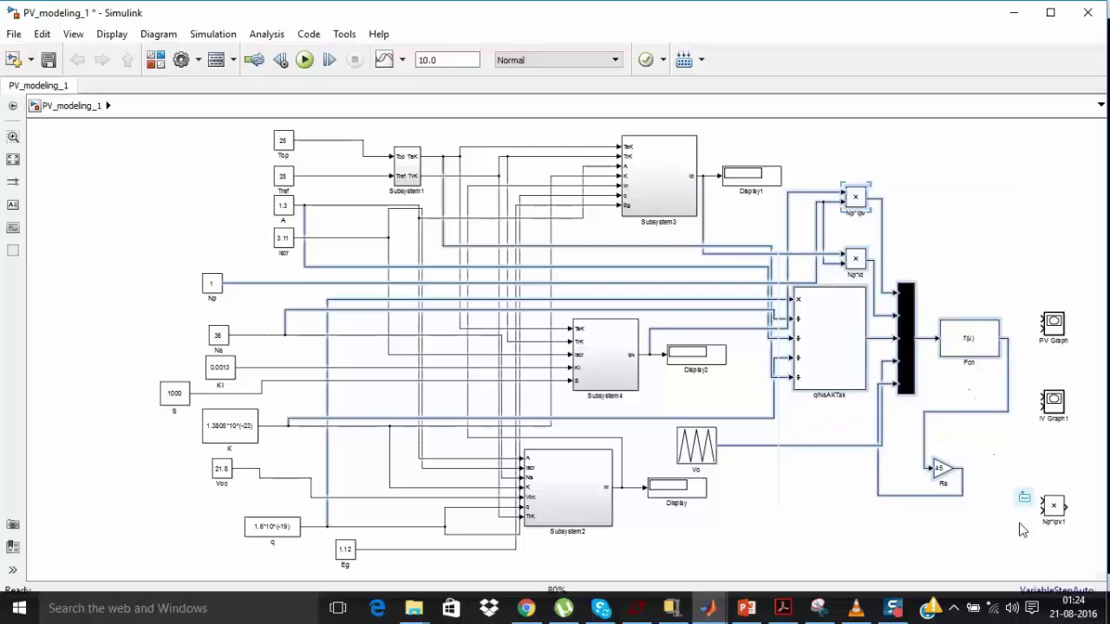
key(ctrl+g)
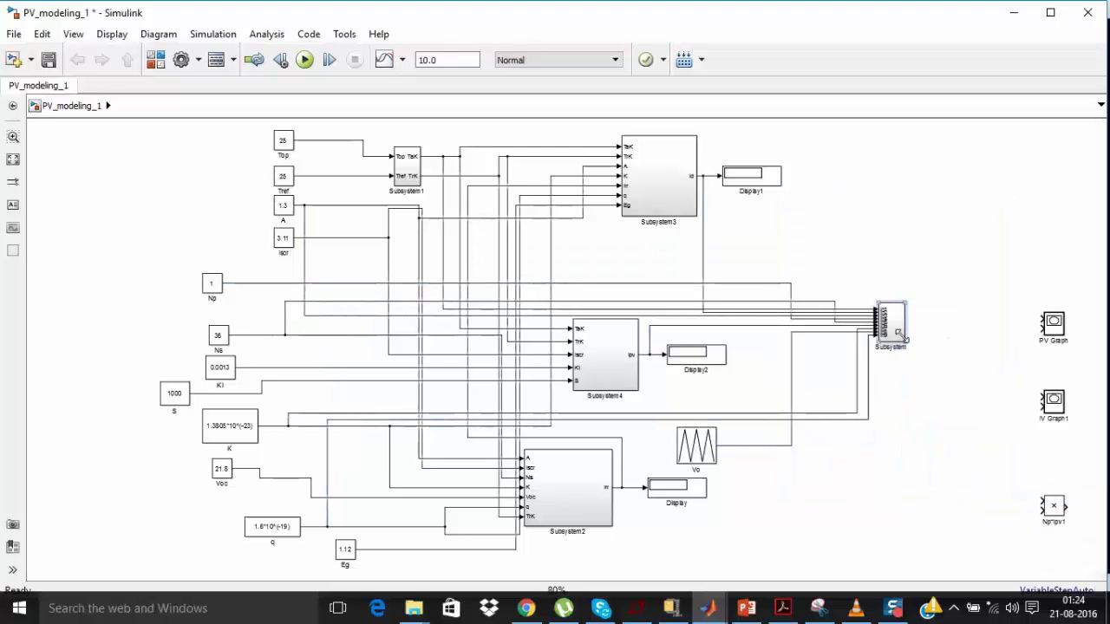
drag(900, 338, 944, 414)
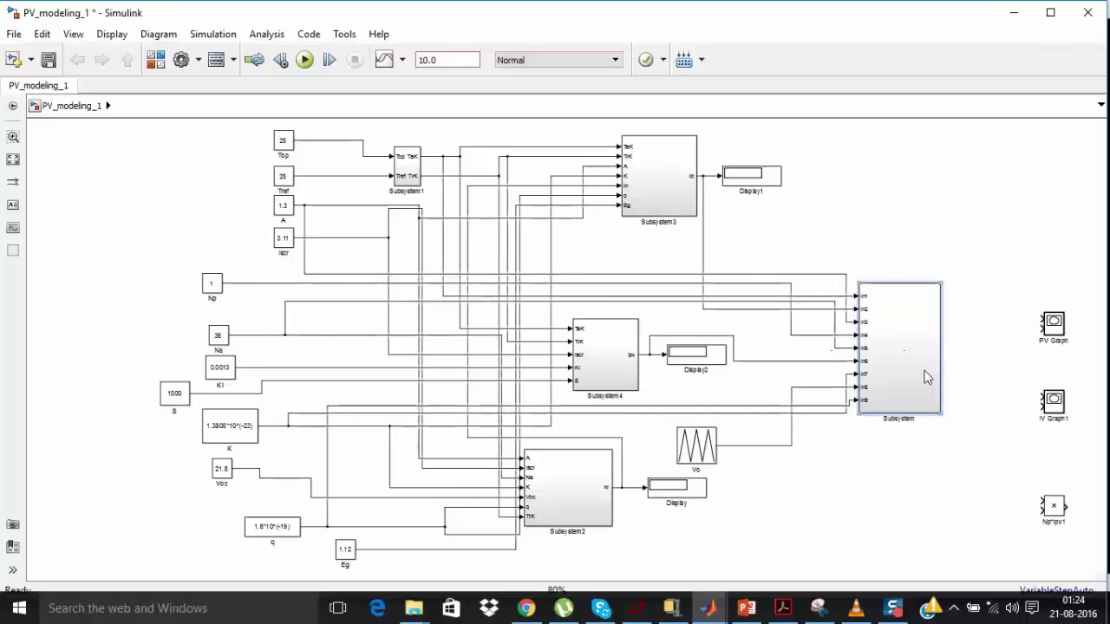
- Open the new subsystem, search the block library for outpu, and add an Out1 block inside it
double_click(925, 376)
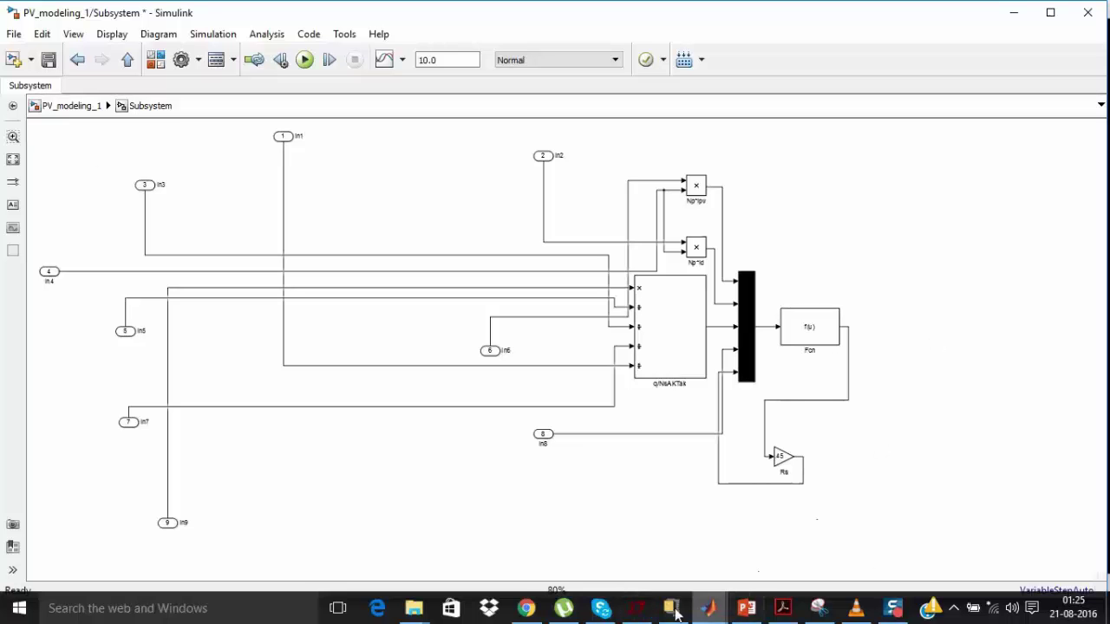
click(709, 608)
click(795, 538)
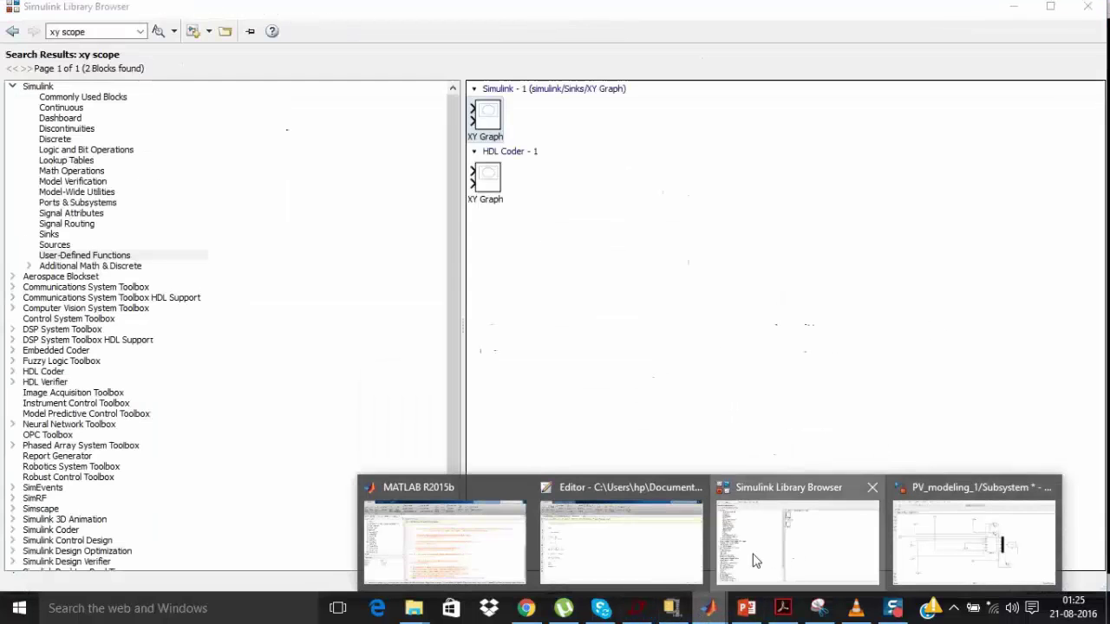
click(52, 87)
click(87, 32)
text(ou)
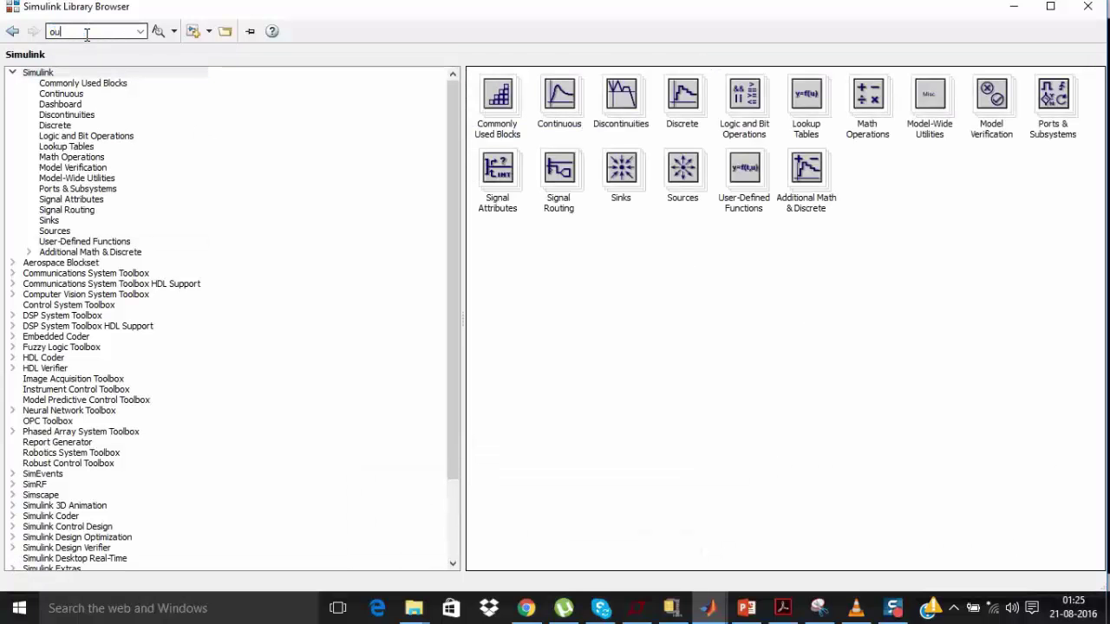
text(pu)
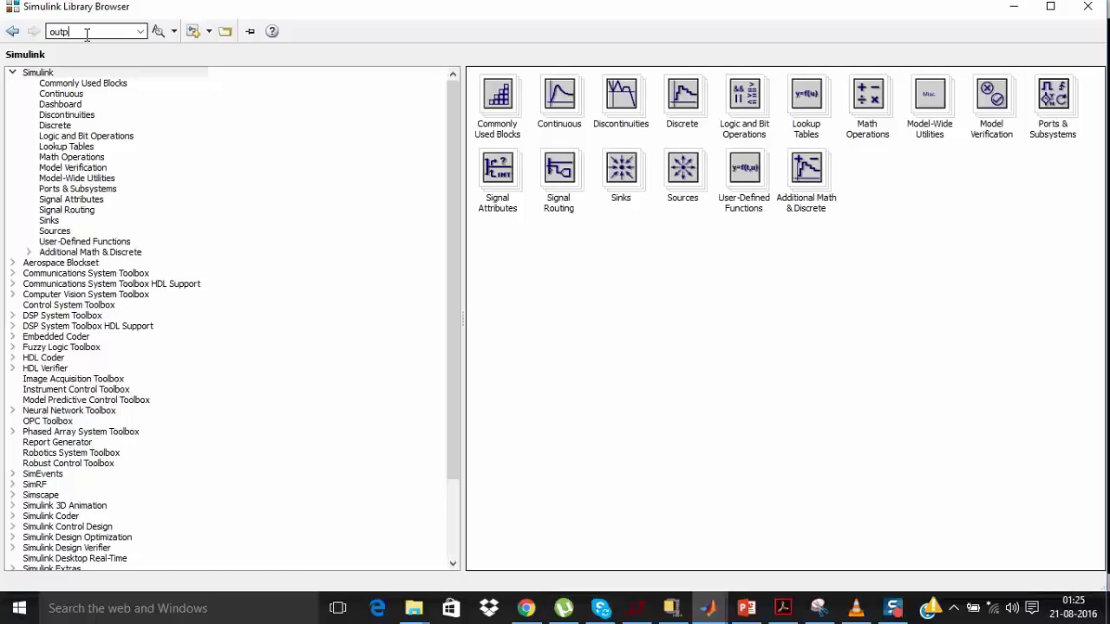
key(Return)
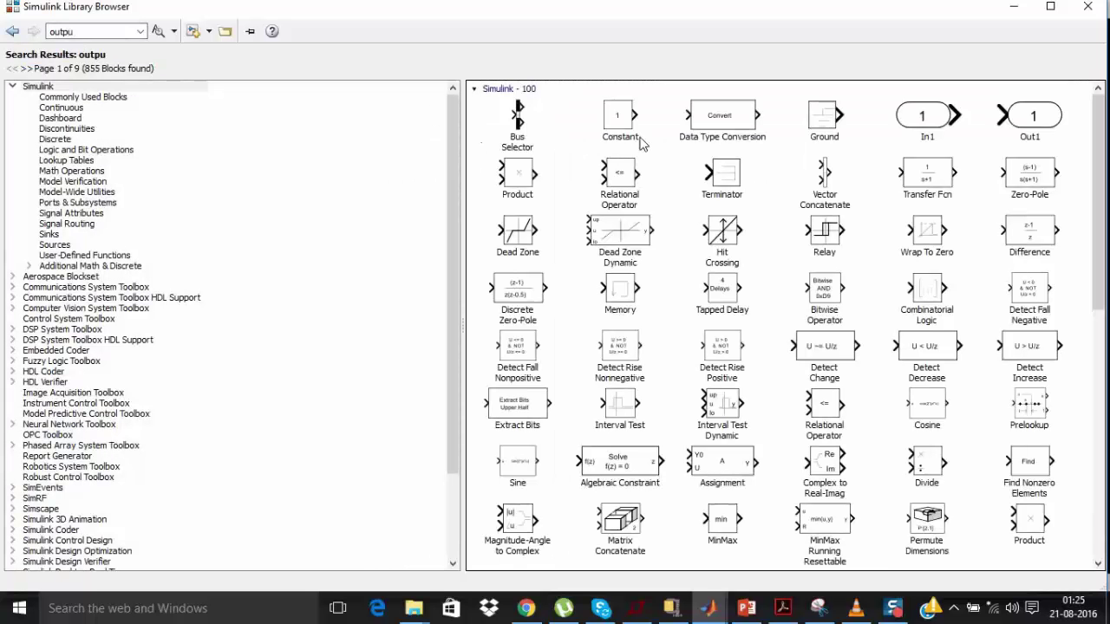
click(1022, 115)
right_click(1029, 122)
click(1029, 122)
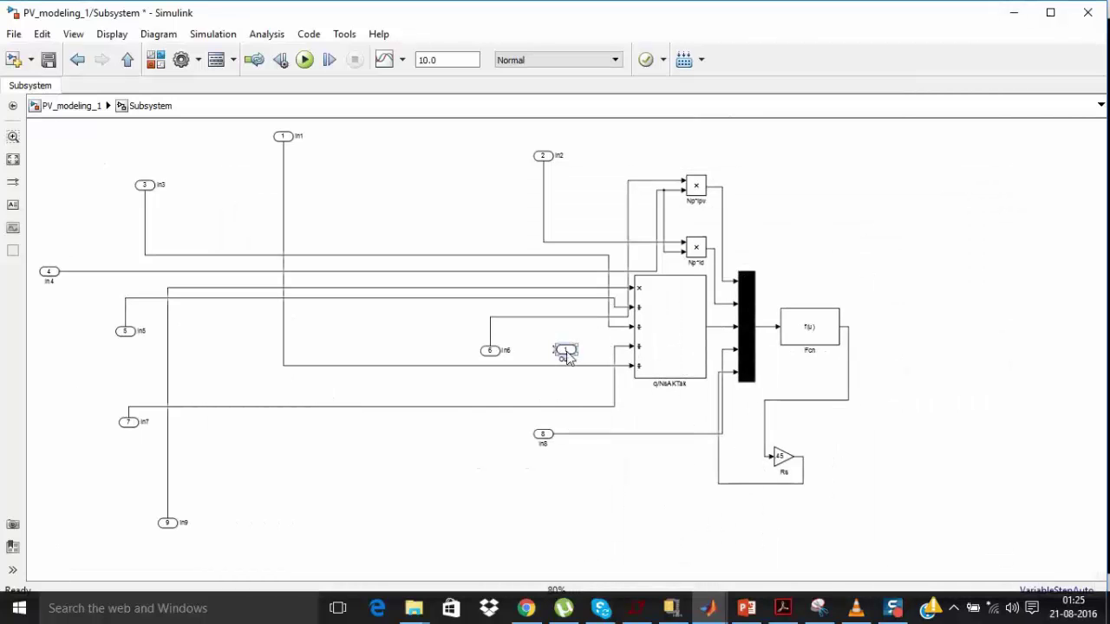
- Connect the Fcn output to the output port named Io, and feed the subsystem's output and Vo into the copied product block
mouse_move(566, 355)
mouse_down()
mouse_move(898, 333)
mouse_move(865, 352)
mouse_move(884, 326)
mouse_up()
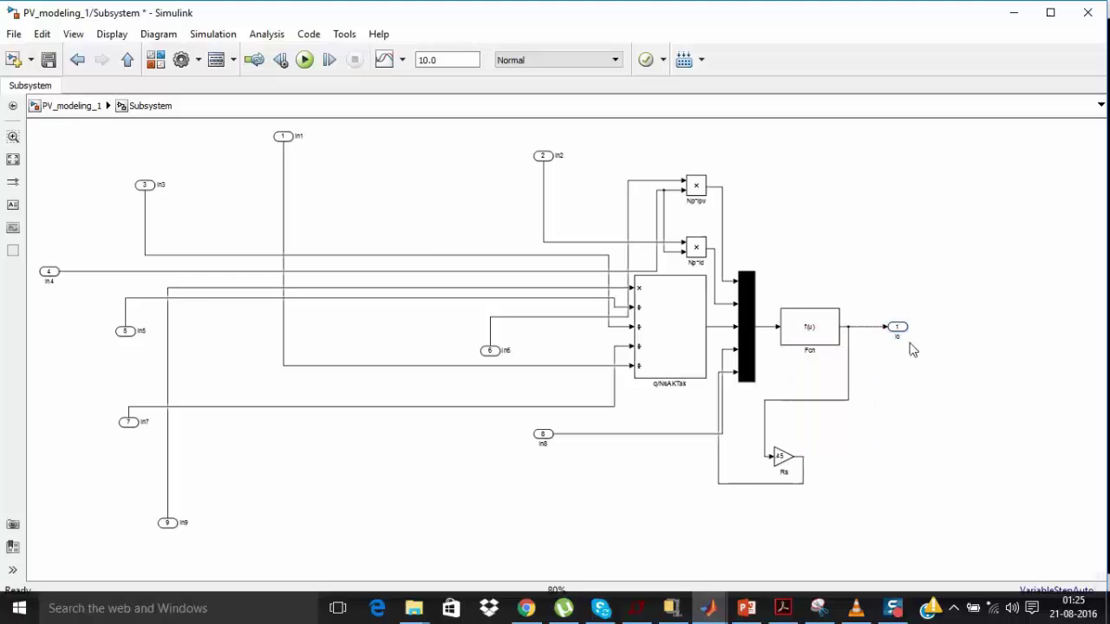
key(Escape)
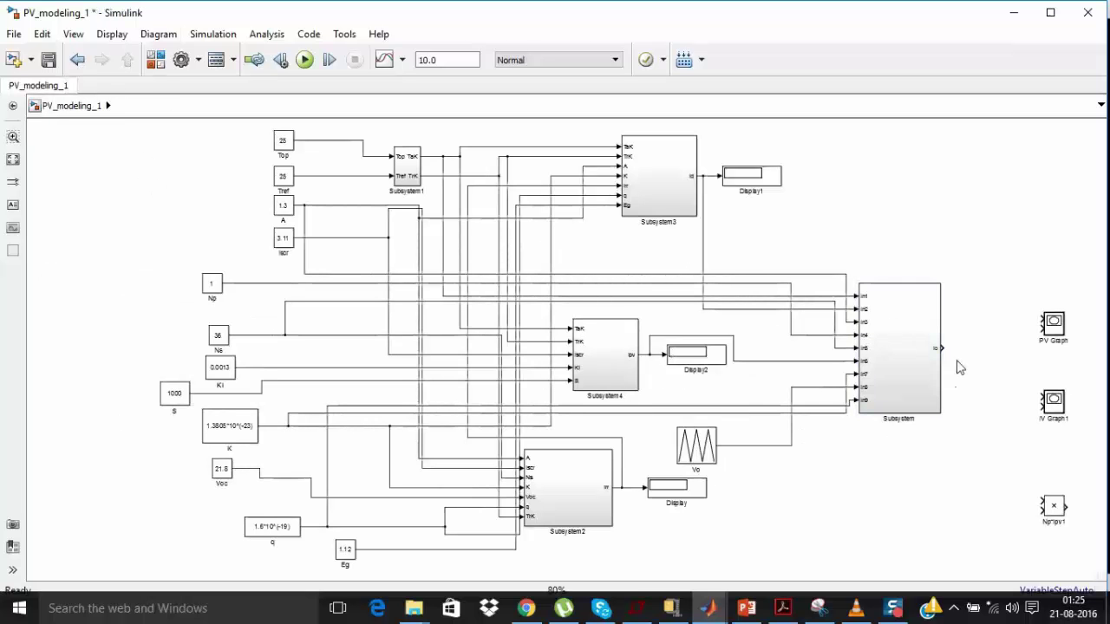
drag(1055, 509, 942, 348)
drag(994, 302, 791, 445)
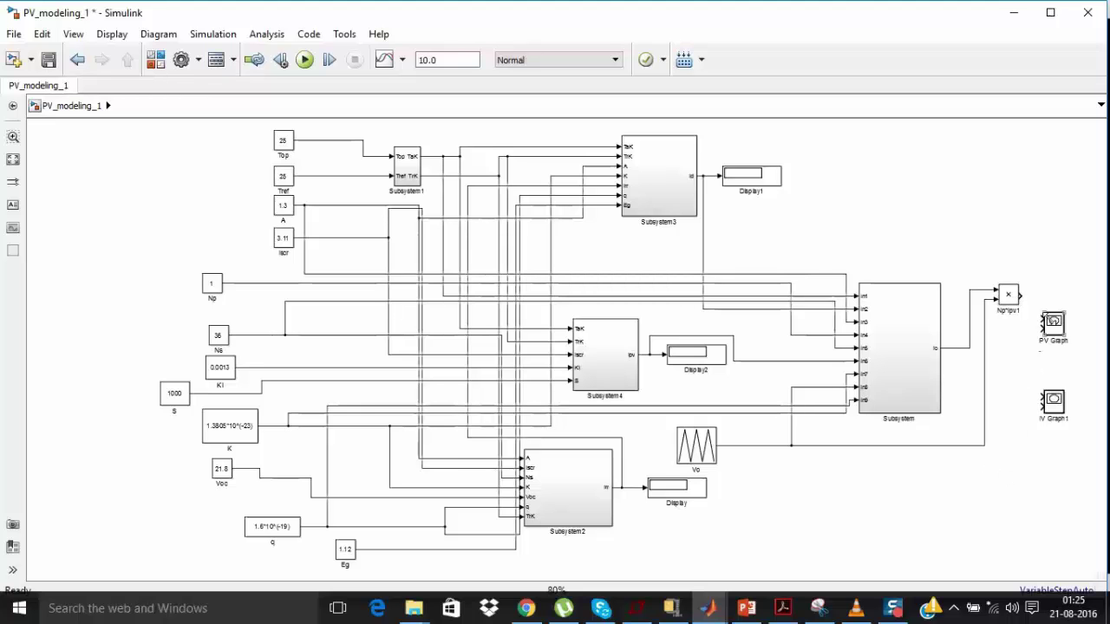
- Wire Vo and the product output to PV Graph, and wire Vo and the subsystem's Io output to IV Graph1
click(1050, 326)
mouse_move(1023, 322)
mouse_down()
mouse_move(1015, 423)
mouse_move(862, 486)
mouse_move(763, 445)
mouse_up()
mouse_move(1041, 397)
mouse_down()
mouse_move(995, 396)
mouse_move(1005, 396)
mouse_up()
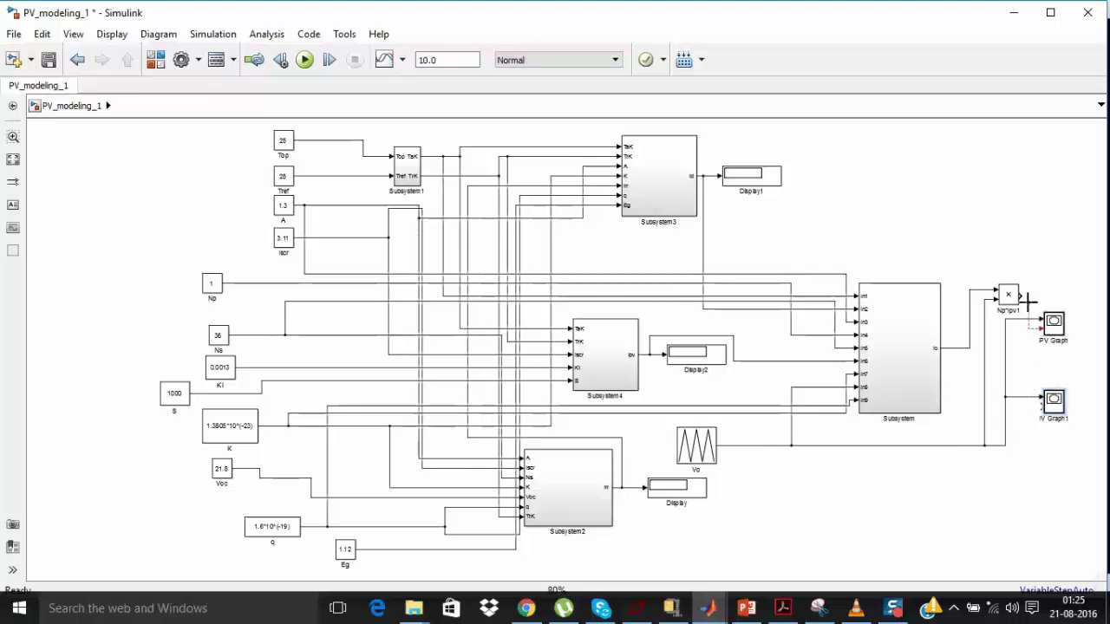
drag(1043, 407, 950, 348)
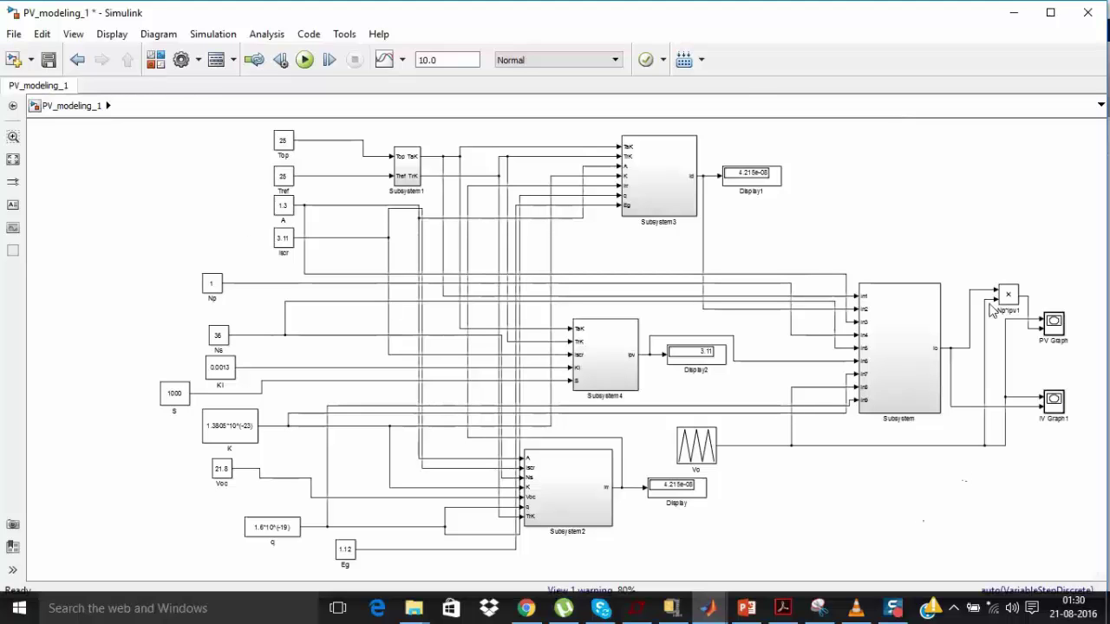
- Set the PV Graph axis limits to x-min 0, x-max 22, y-min 0 and y-max 60
double_click(1054, 323)
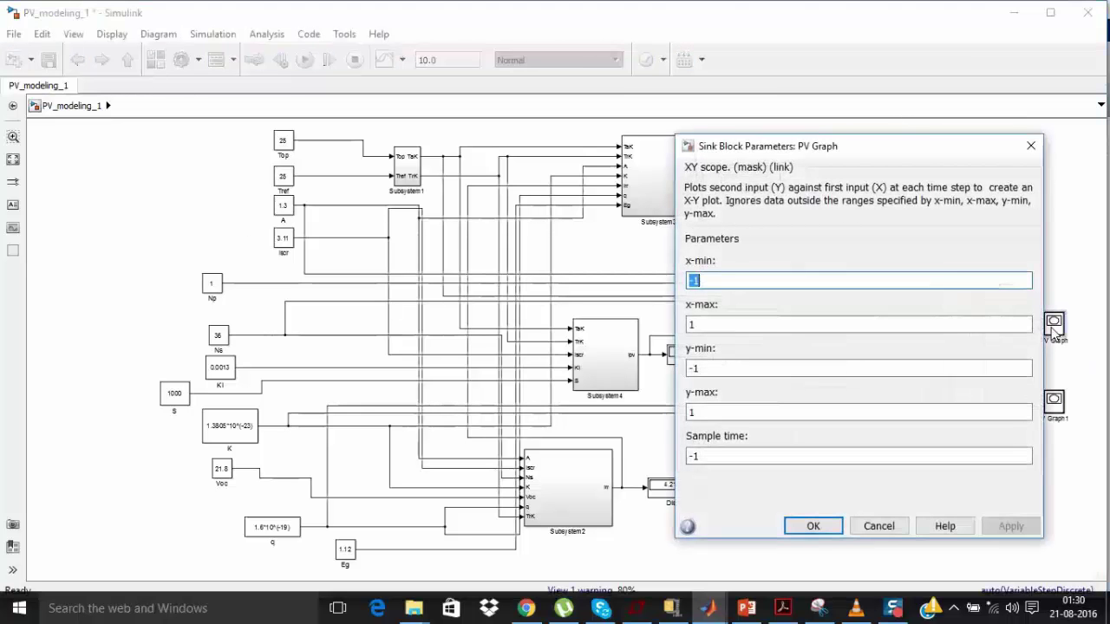
text(0)
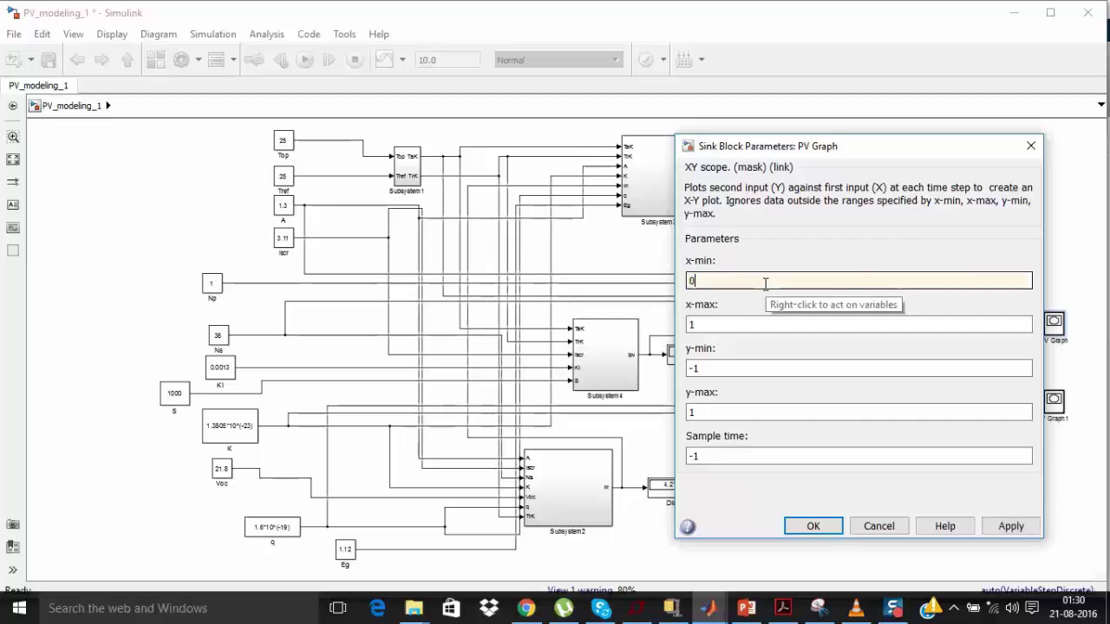
key(Tab)
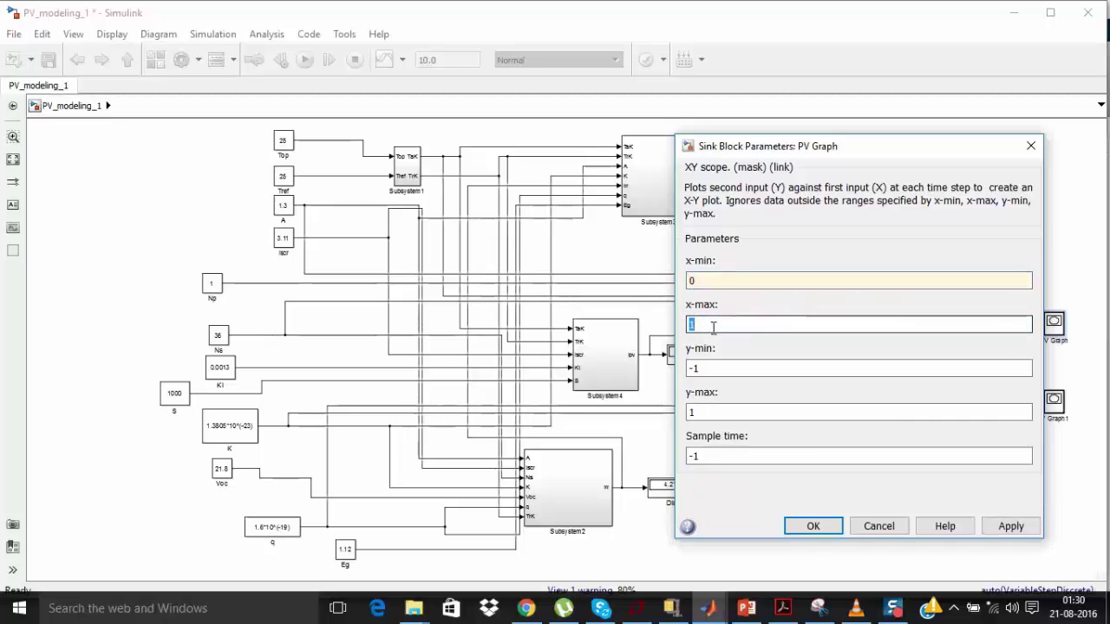
text(22)
key(Tab)
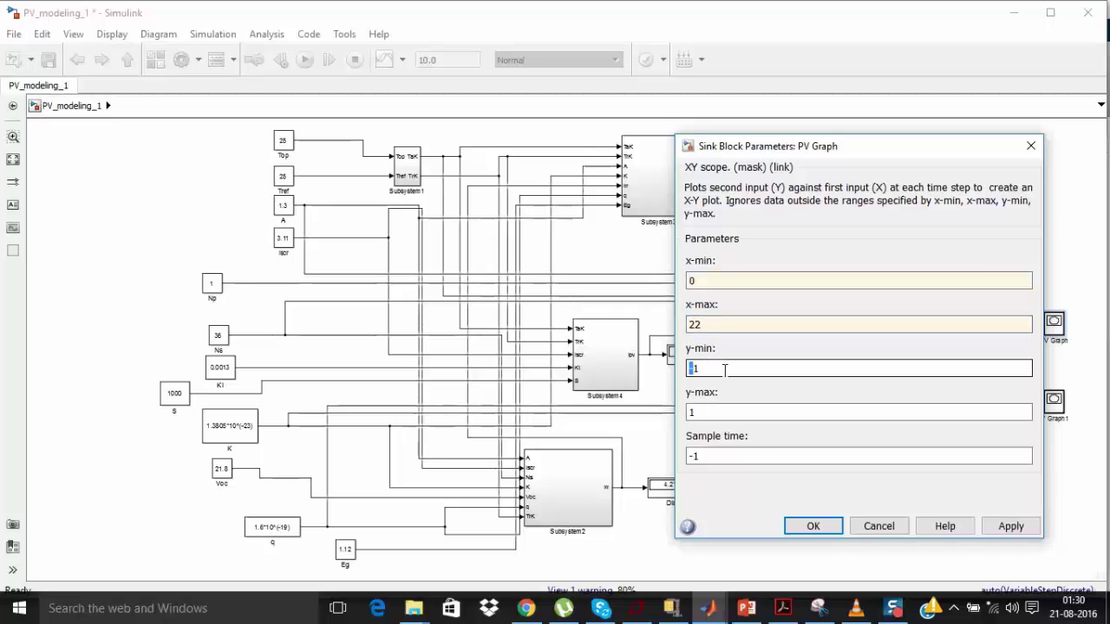
text(0)
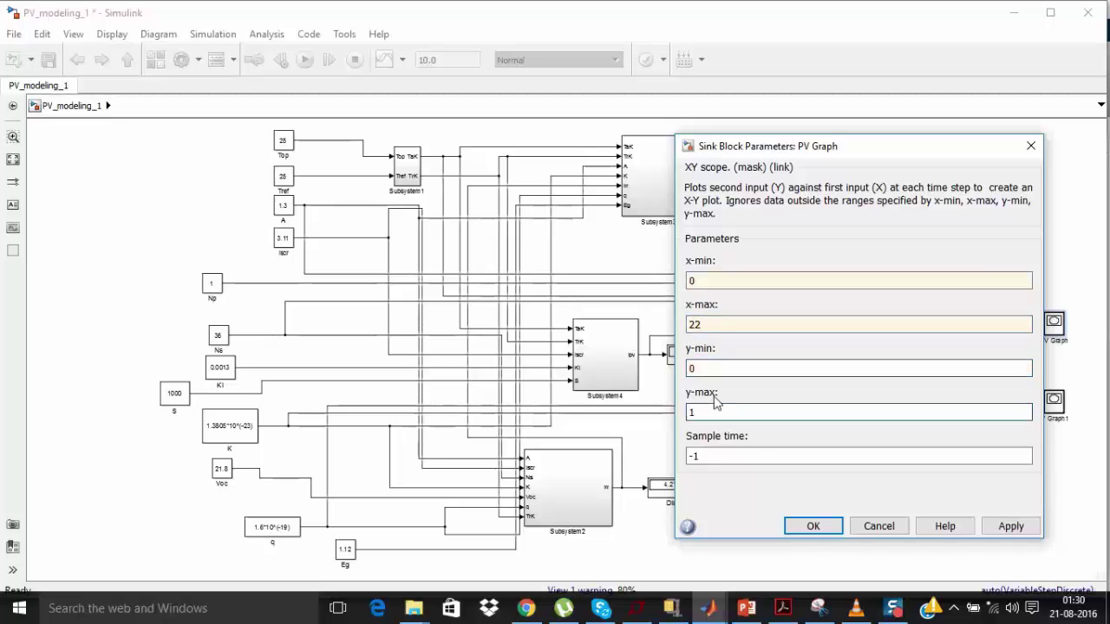
double_click(689, 412)
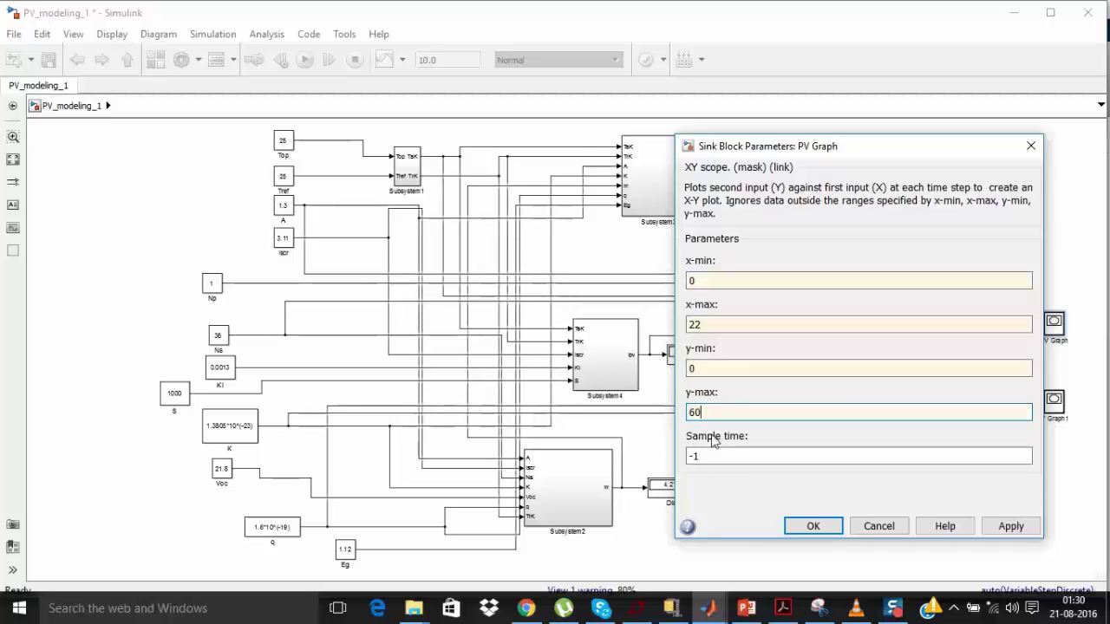
click(813, 527)
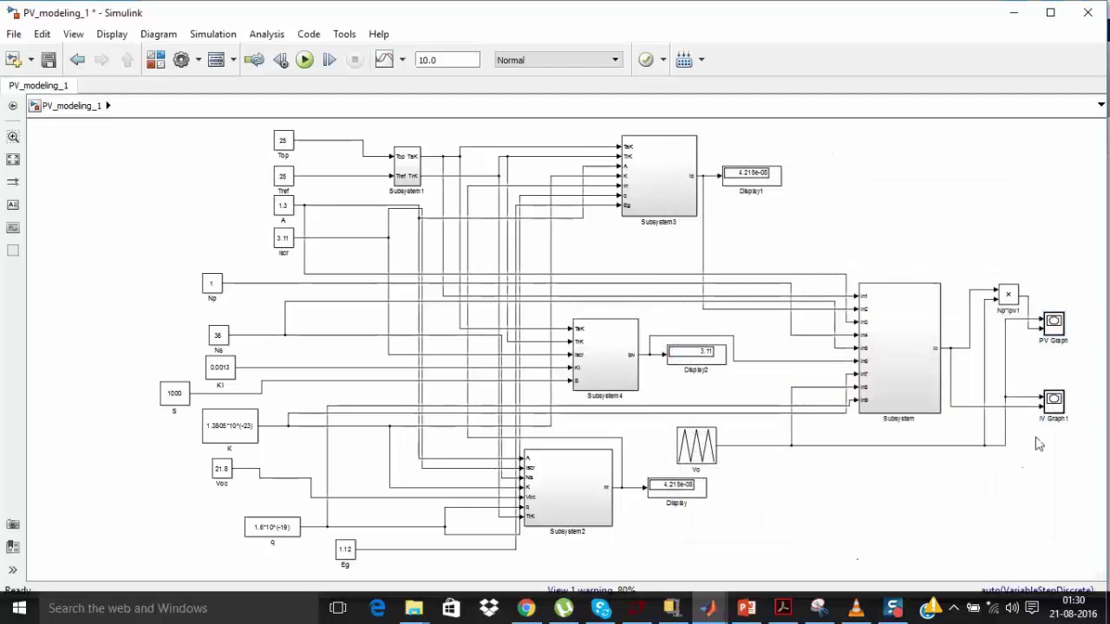
- Set the IV Graph1 axis limits to x-min 0, x-max 22, y-min 0 and y-max 3.5
double_click(1054, 401)
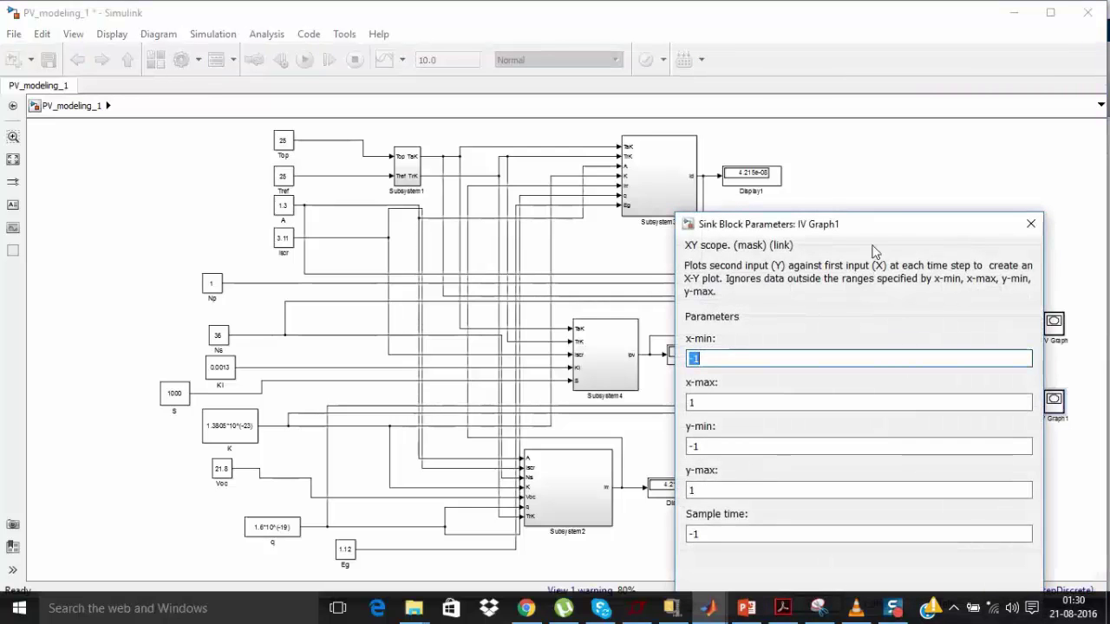
drag(866, 236, 741, 229)
text(0)
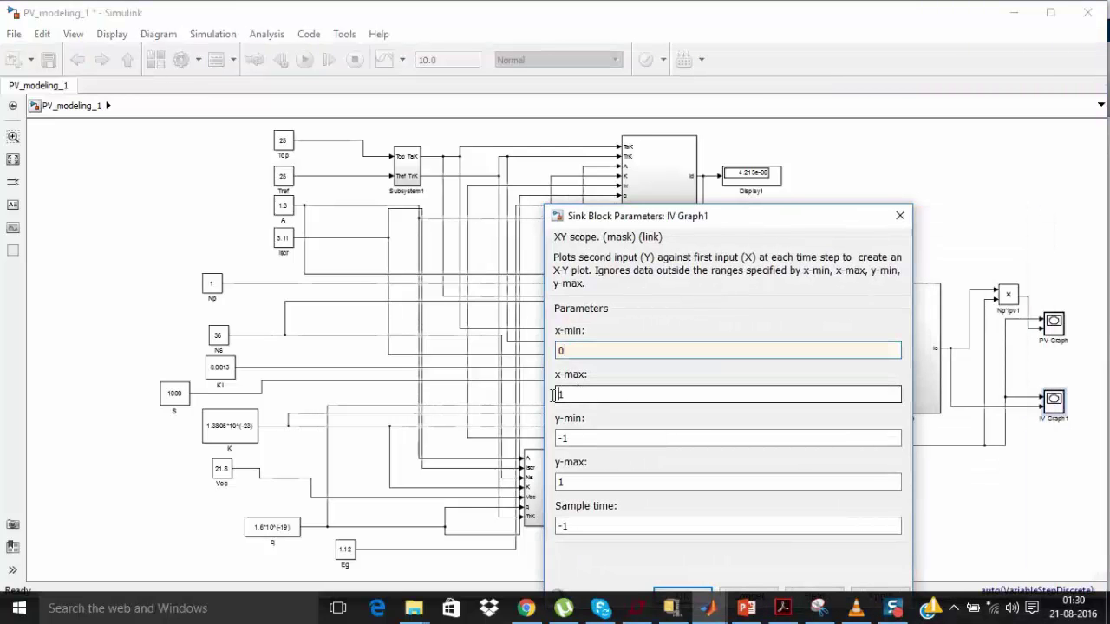
double_click(560, 397)
text(22)
click(549, 439)
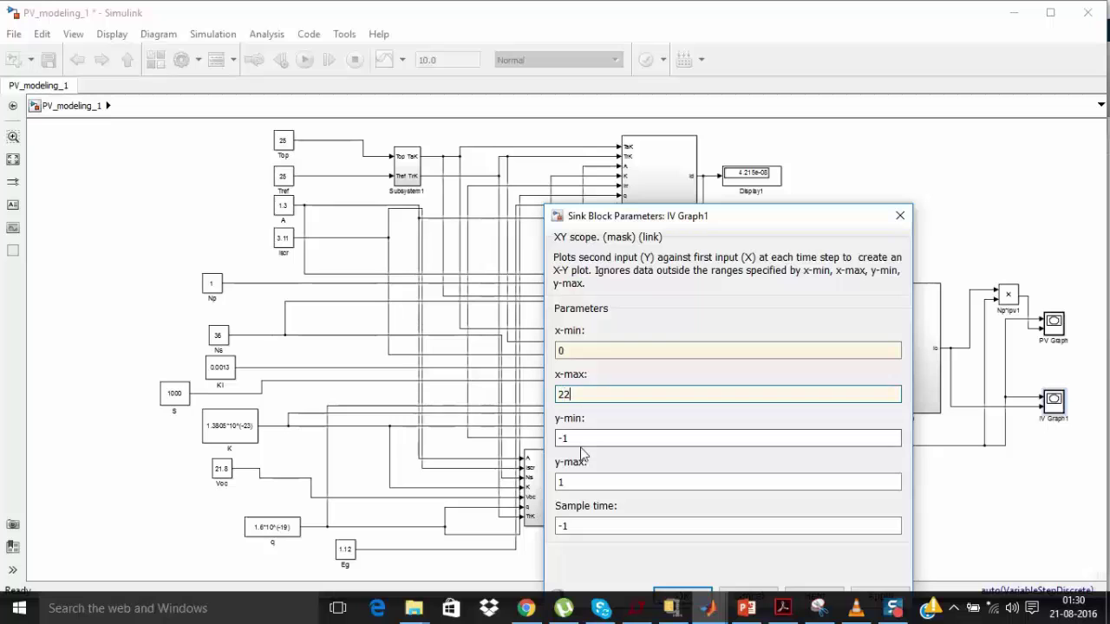
double_click(561, 438)
text(0)
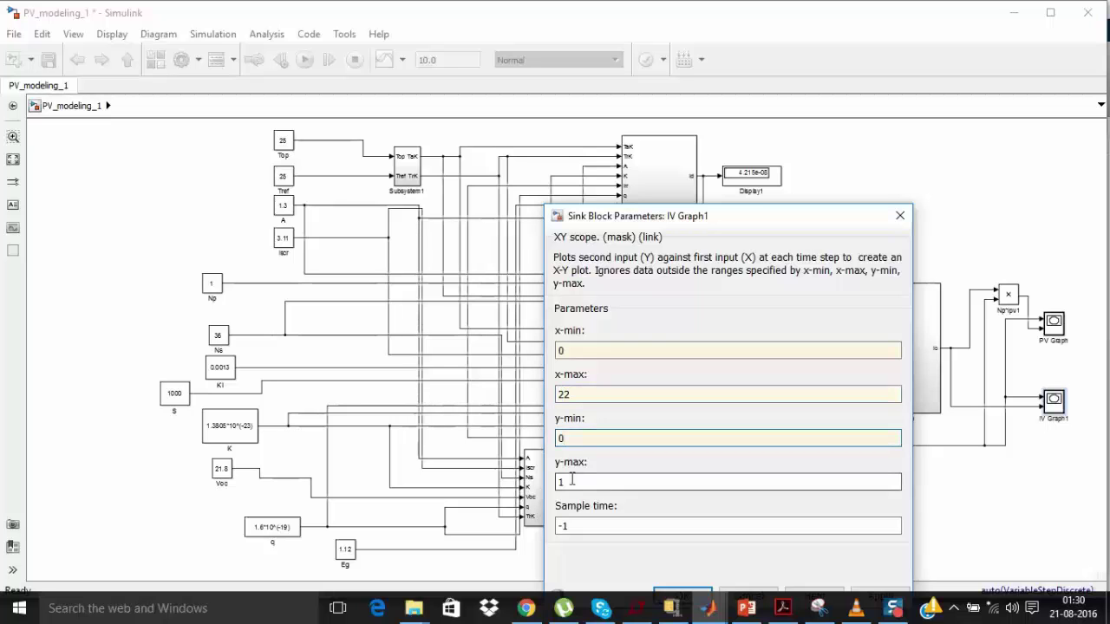
double_click(562, 482)
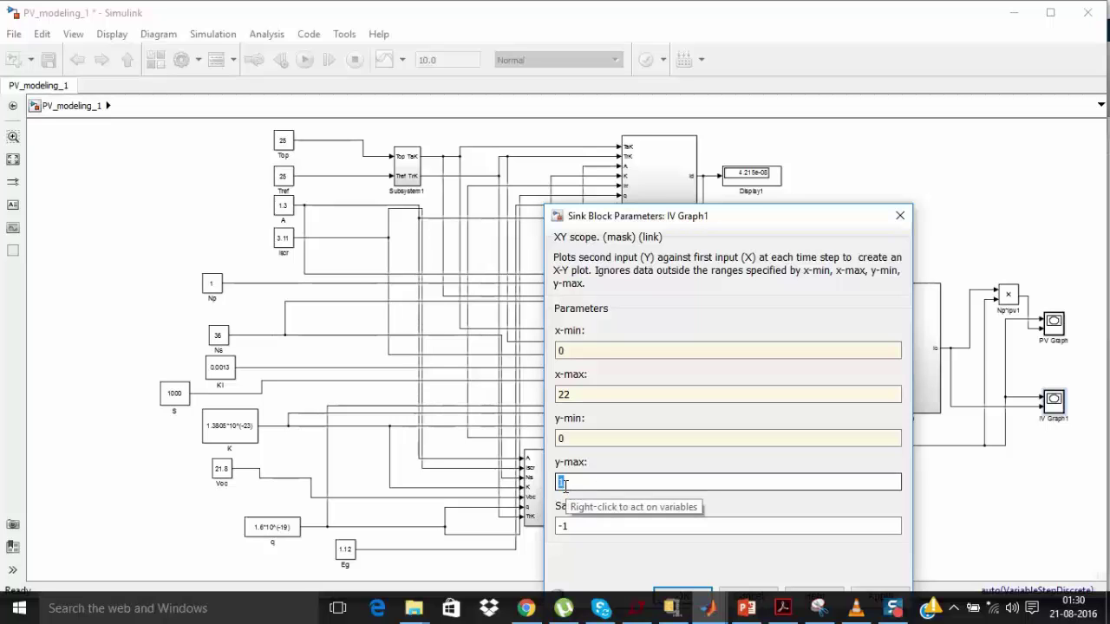
text(3)
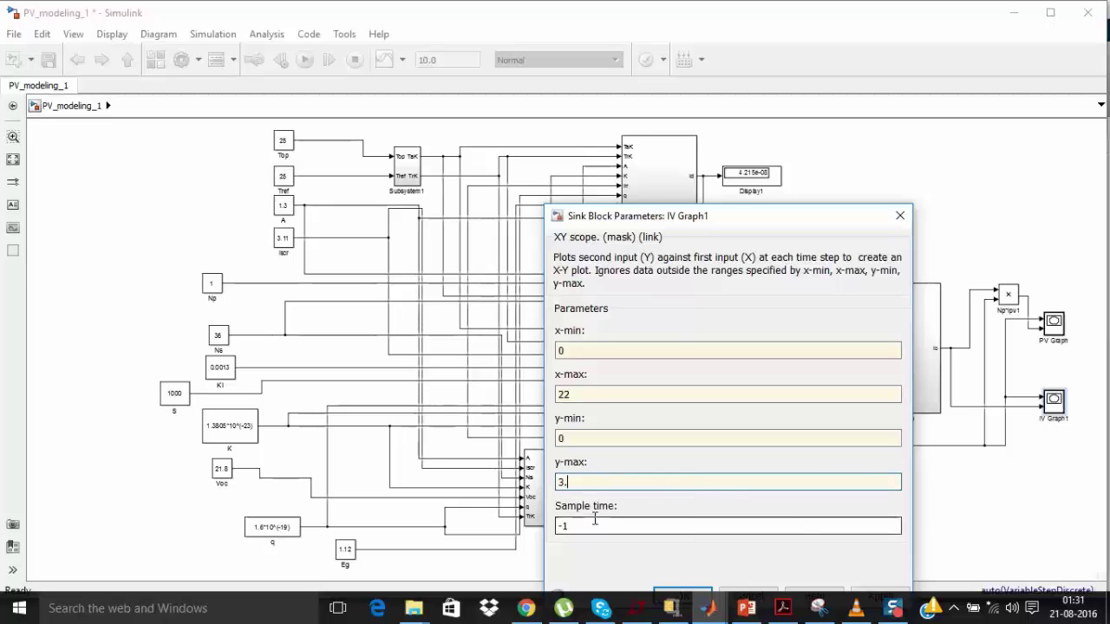
text(.5)
click(834, 538)
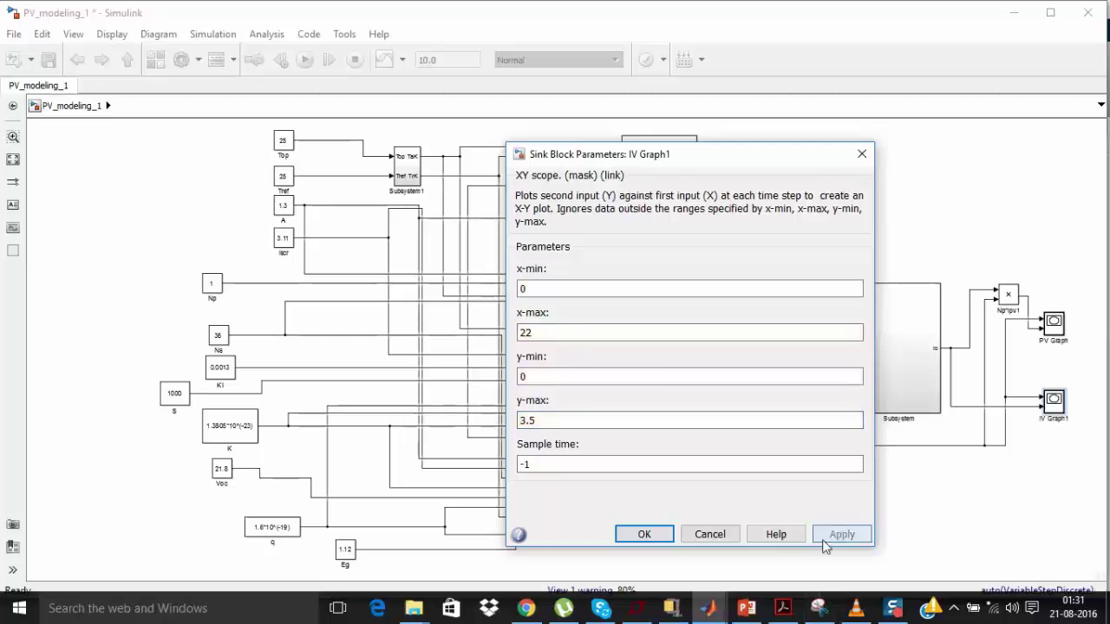
click(643, 535)
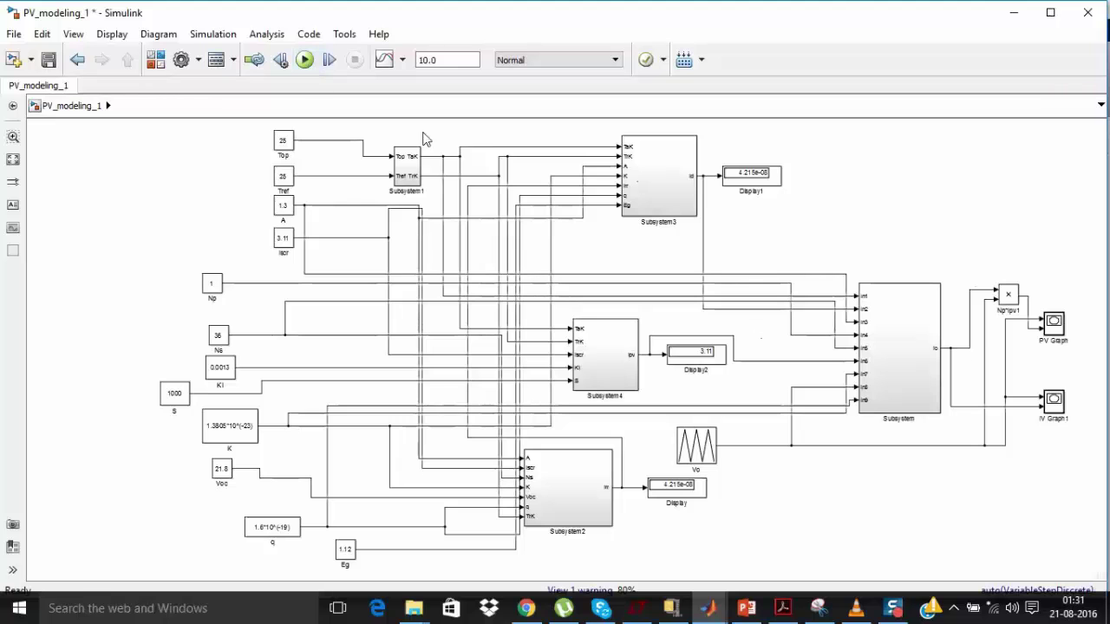
- Run the simulation and arrange the PV Graph and IV Graph1 plots side by side
click(305, 62)
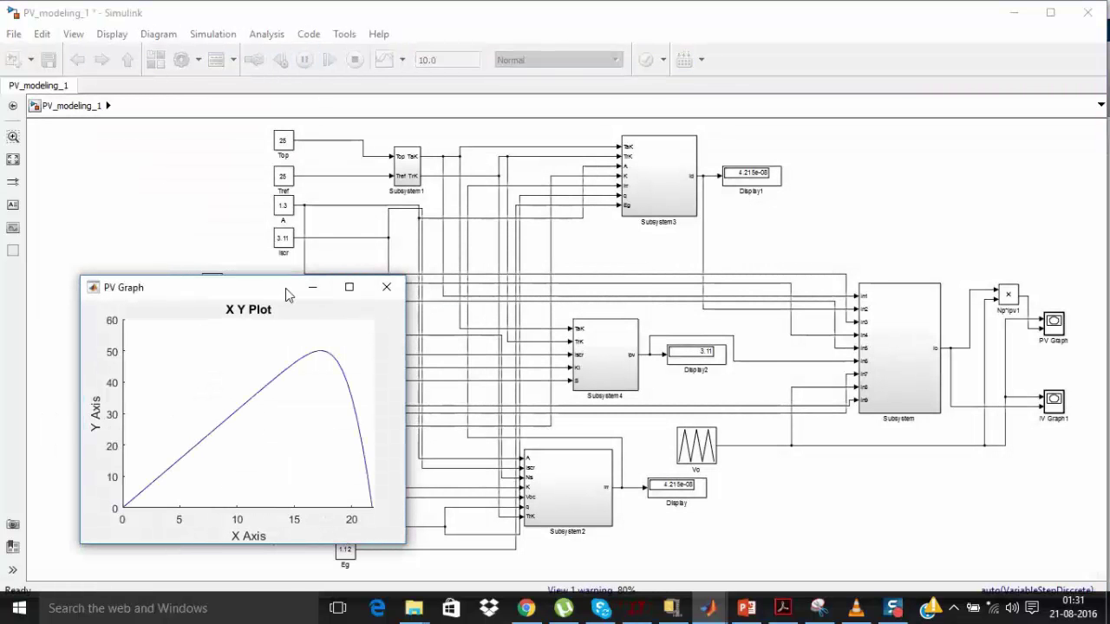
drag(285, 288, 748, 251)
click(300, 304)
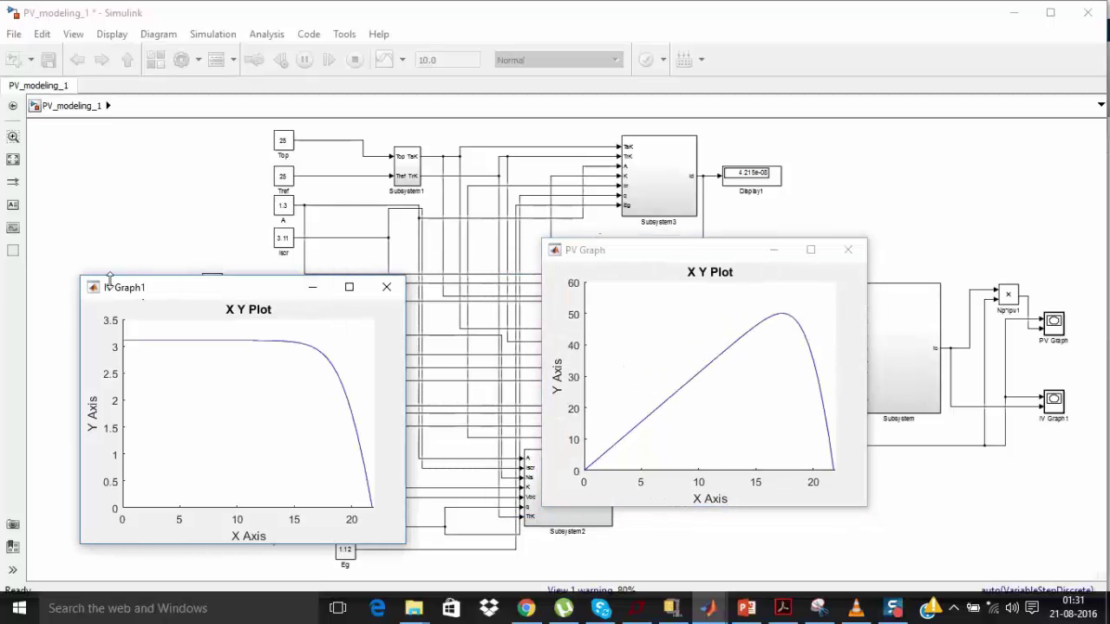
- Examine the PV Graph and IV Graph1 plots enlarged in turn, and switch to PowerPoint for the reference I-V and P-V characteristics
click(810, 250)
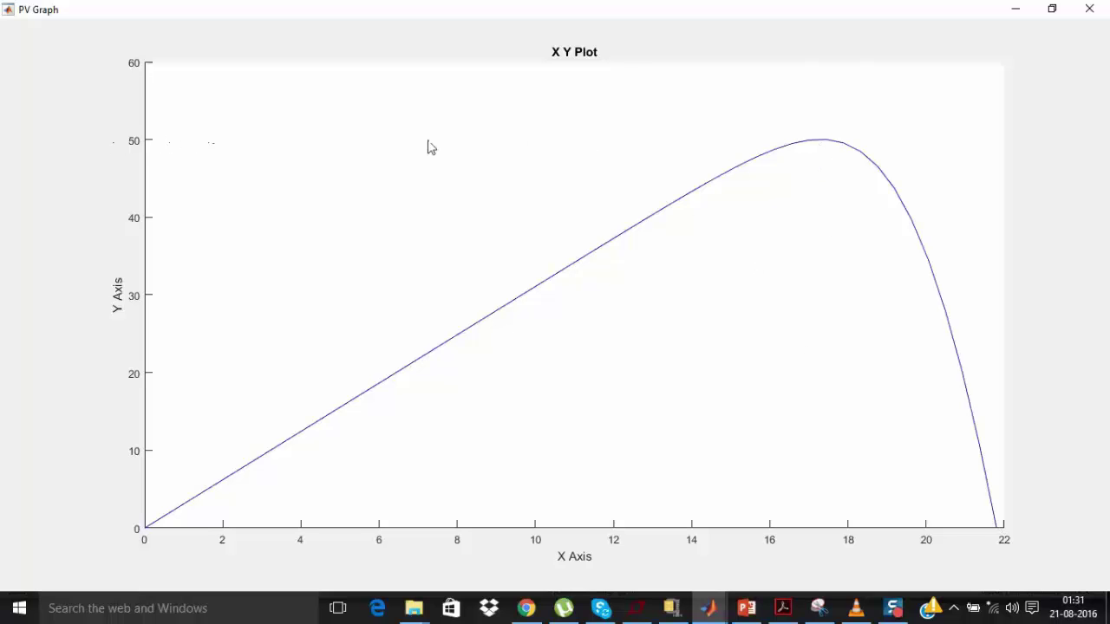
click(1093, 17)
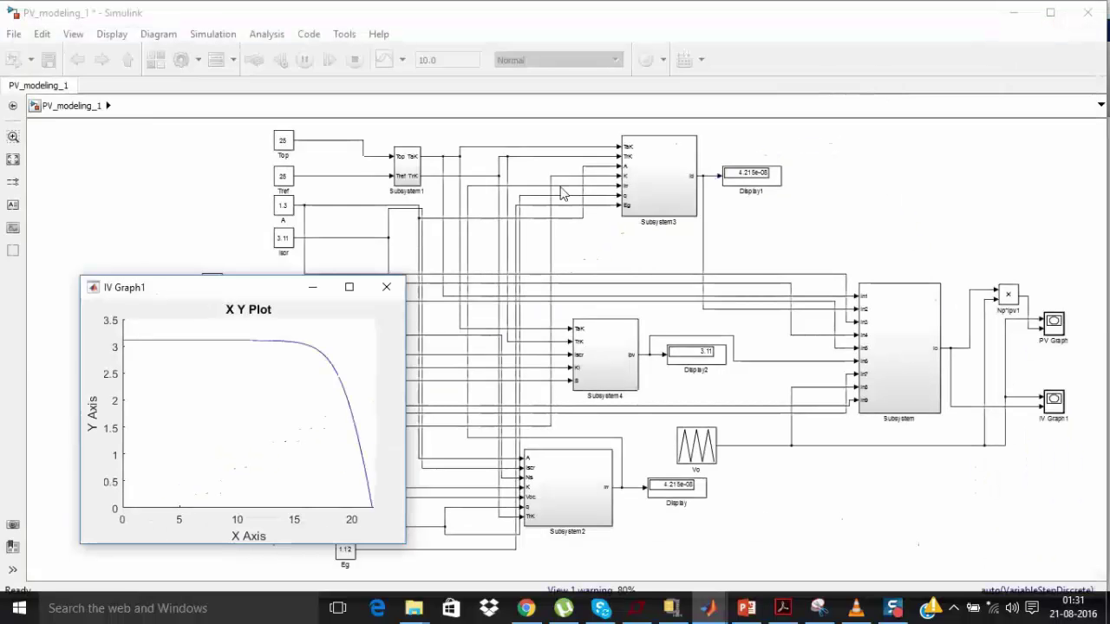
click(350, 287)
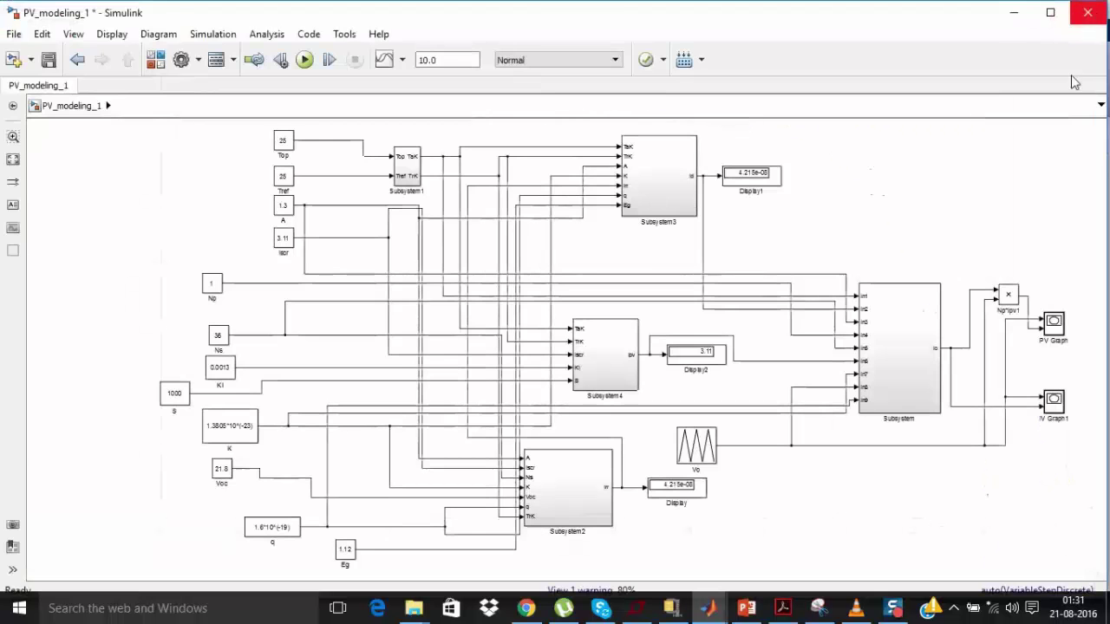
click(747, 608)
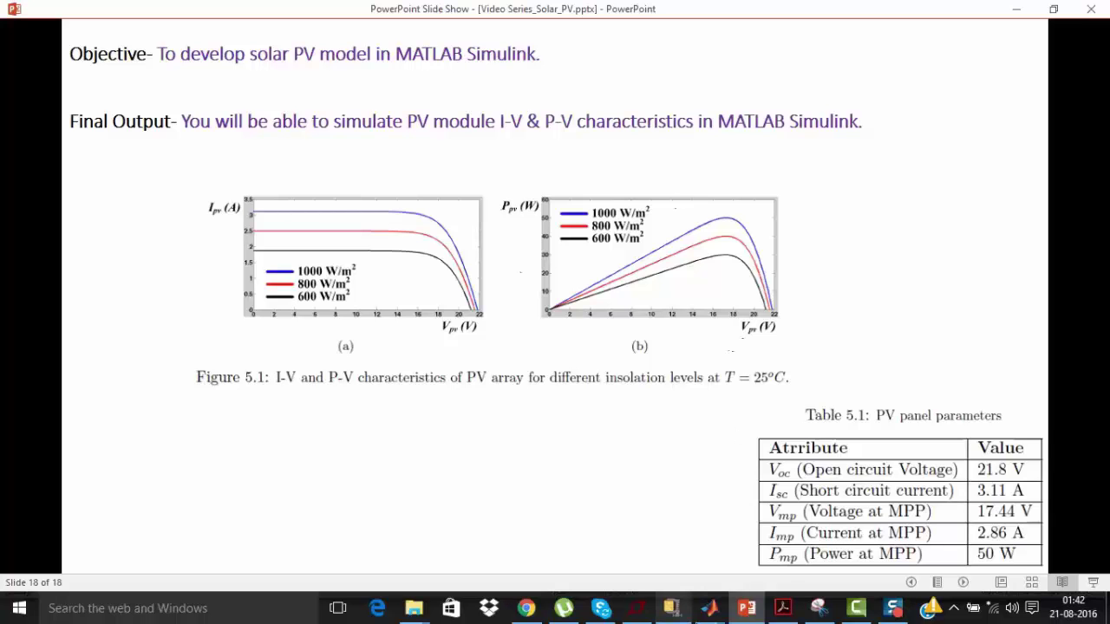
- Switch to the Simulink Library Browser, search for signal builder, and add the Signal Builder block to PV_modeling_1
mouse_move(709, 608)
click(706, 553)
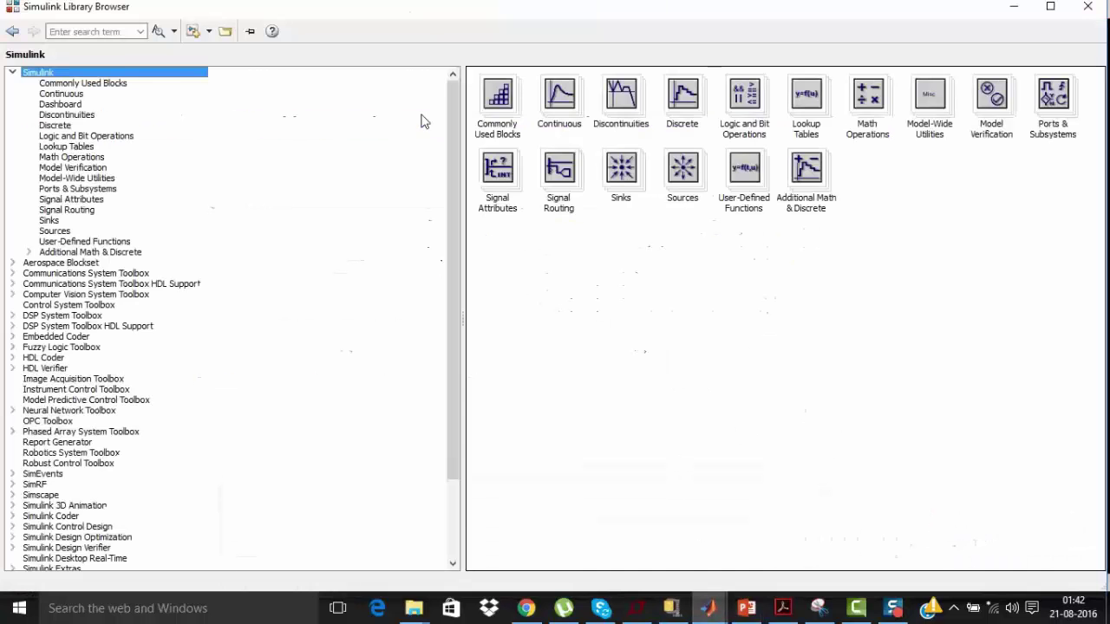
click(117, 32)
text(si)
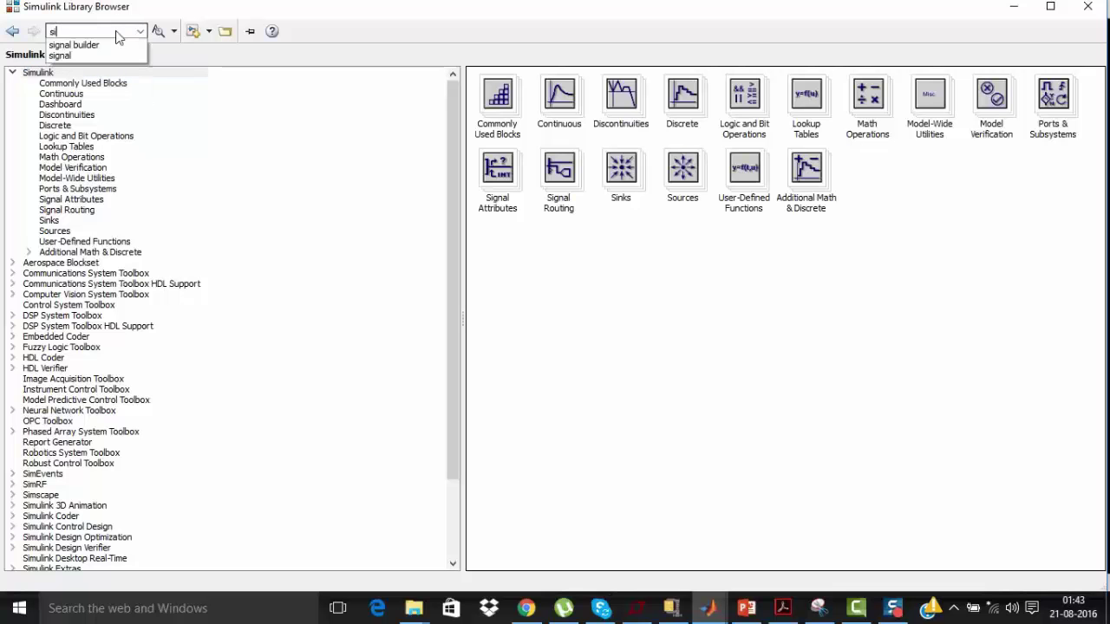
text(gnal)
click(78, 45)
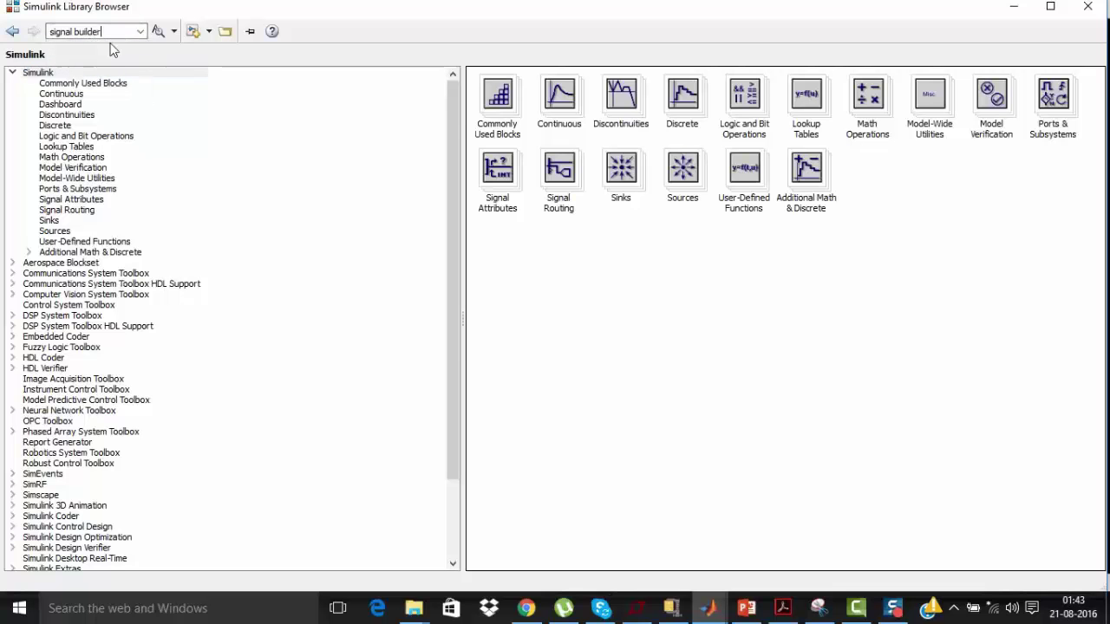
click(158, 31)
right_click(516, 118)
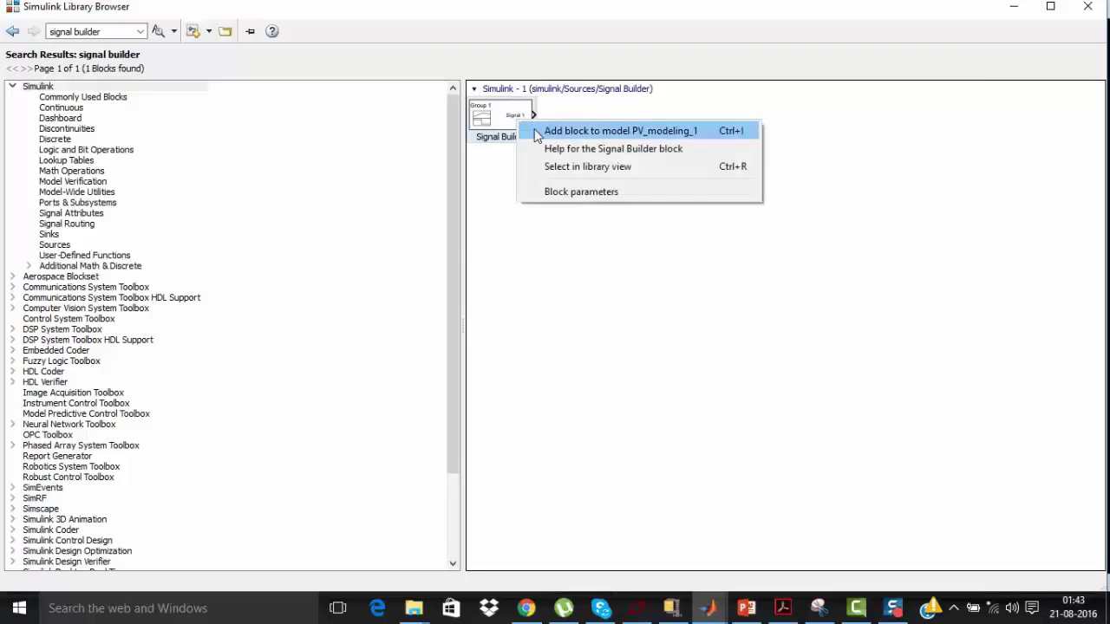
click(563, 129)
click(1013, 6)
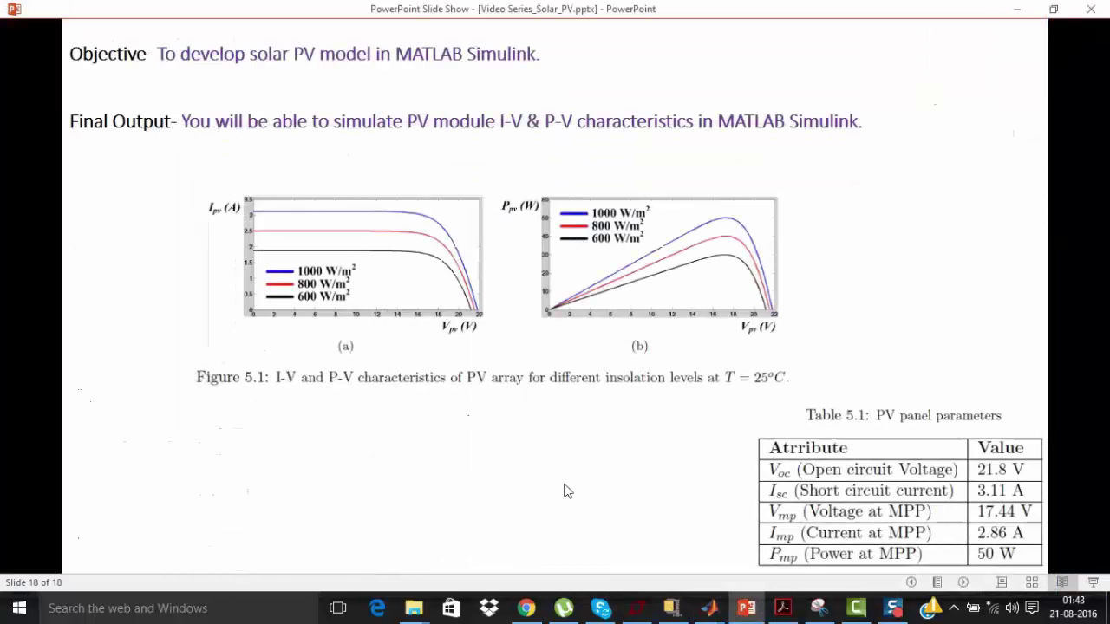
- Return to the PV_modeling_1 model and place the Signal Builder block beside the S constant, clear of the other blocks
mouse_move(708, 607)
click(784, 555)
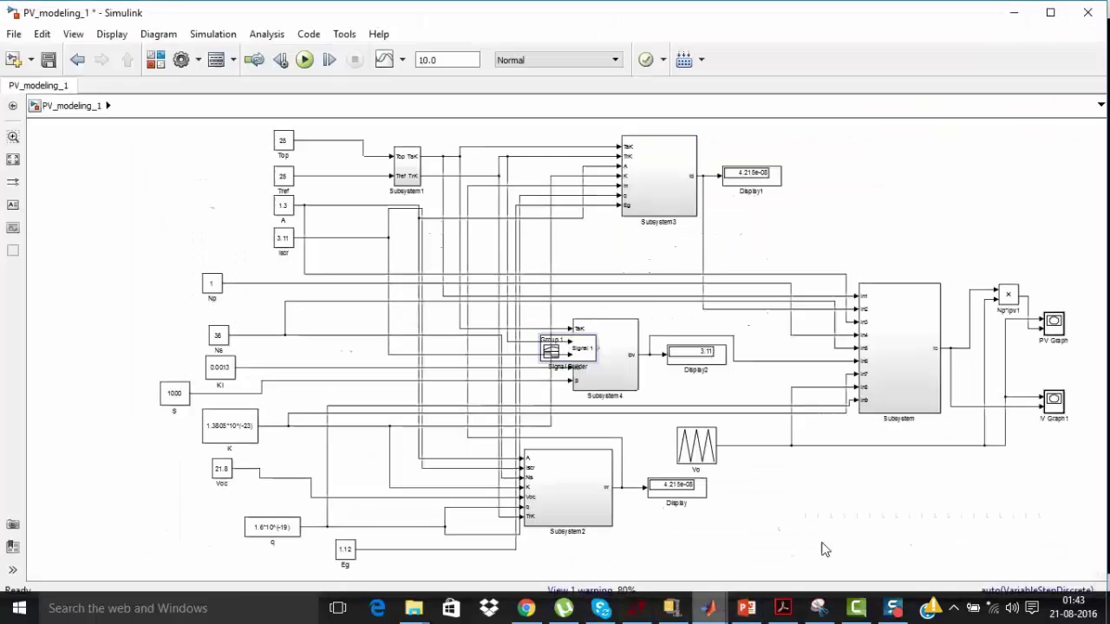
drag(581, 342, 94, 373)
- Open the Signal Builder block's editor and set the signal's maximum time to 30
double_click(93, 372)
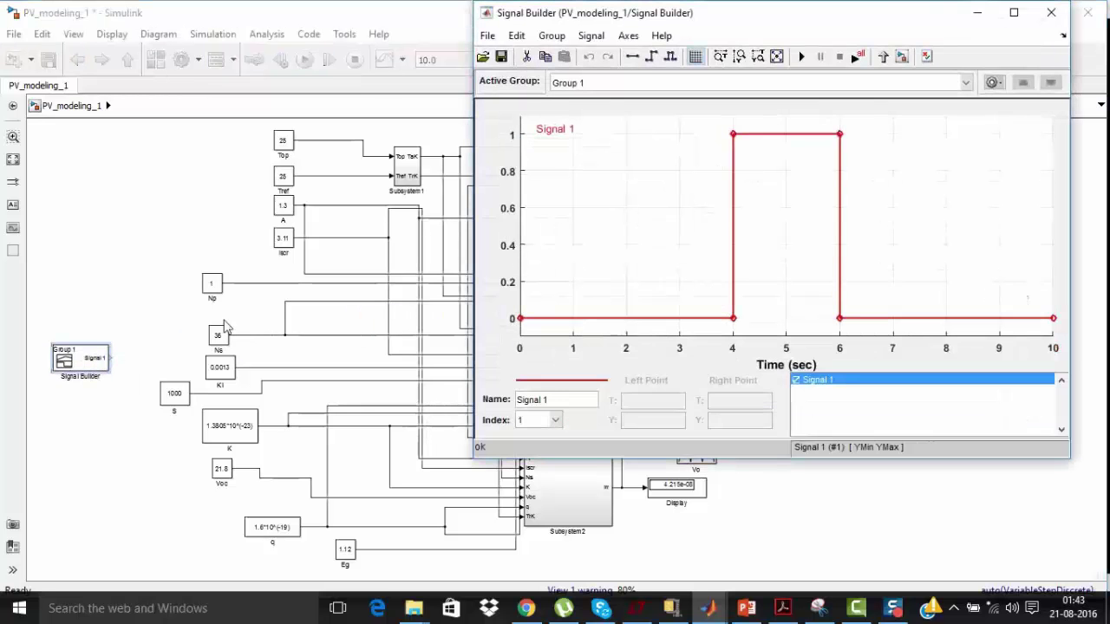
click(627, 35)
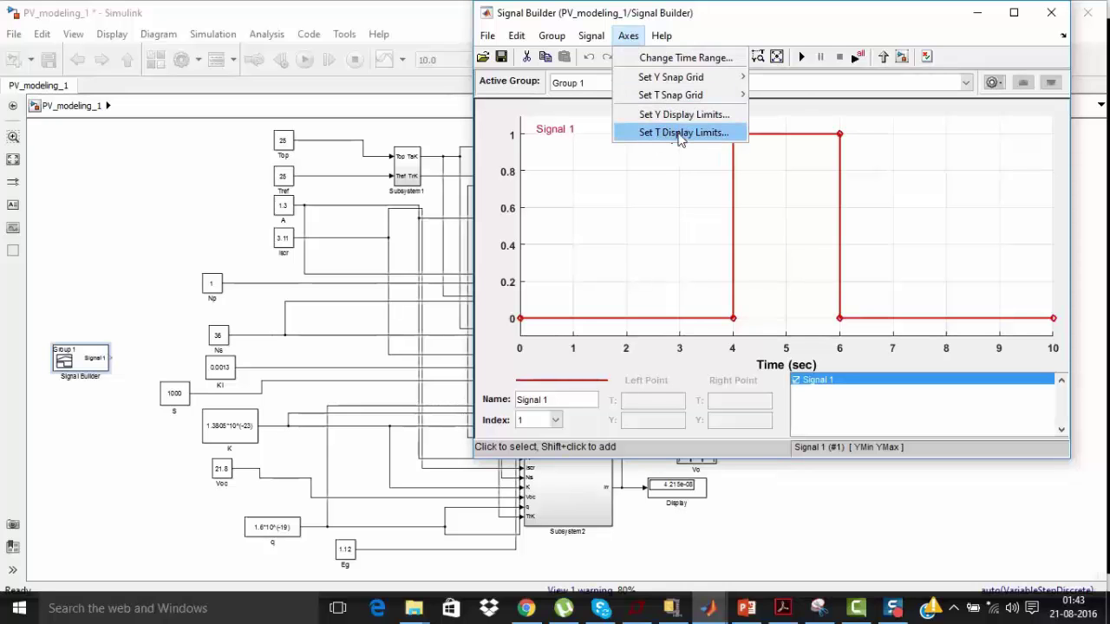
mouse_move(680, 77)
click(682, 57)
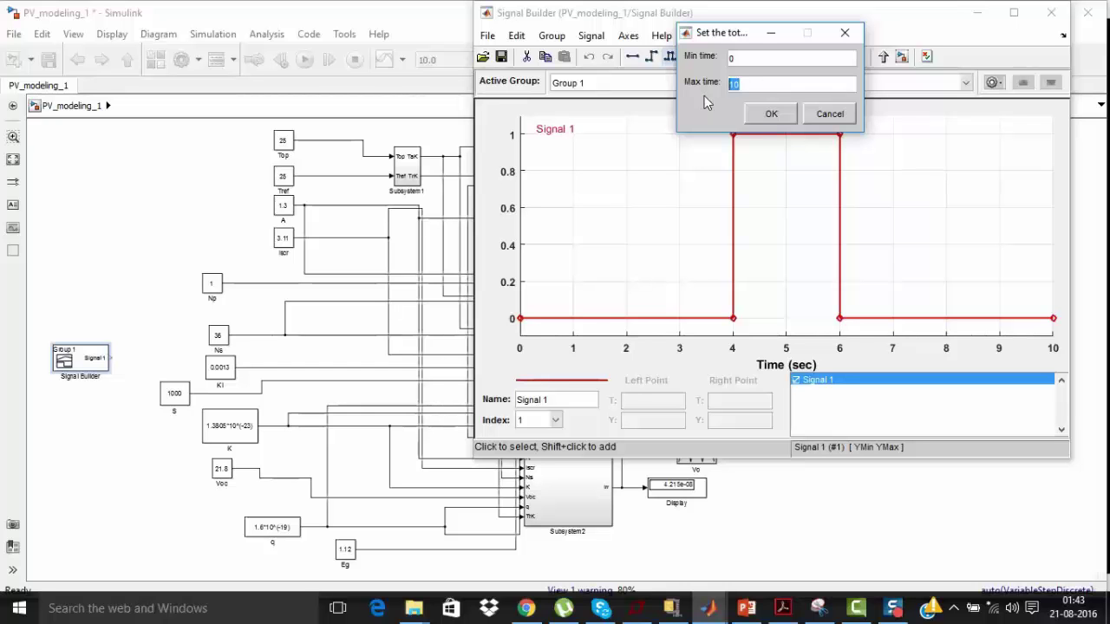
text(30)
click(771, 115)
- Reshape Signal 1 into descending levels of 1, 0.8 and 0.6, with the level changes at 10 s and 20 s
drag(627, 272, 874, 276)
drag(591, 272, 698, 275)
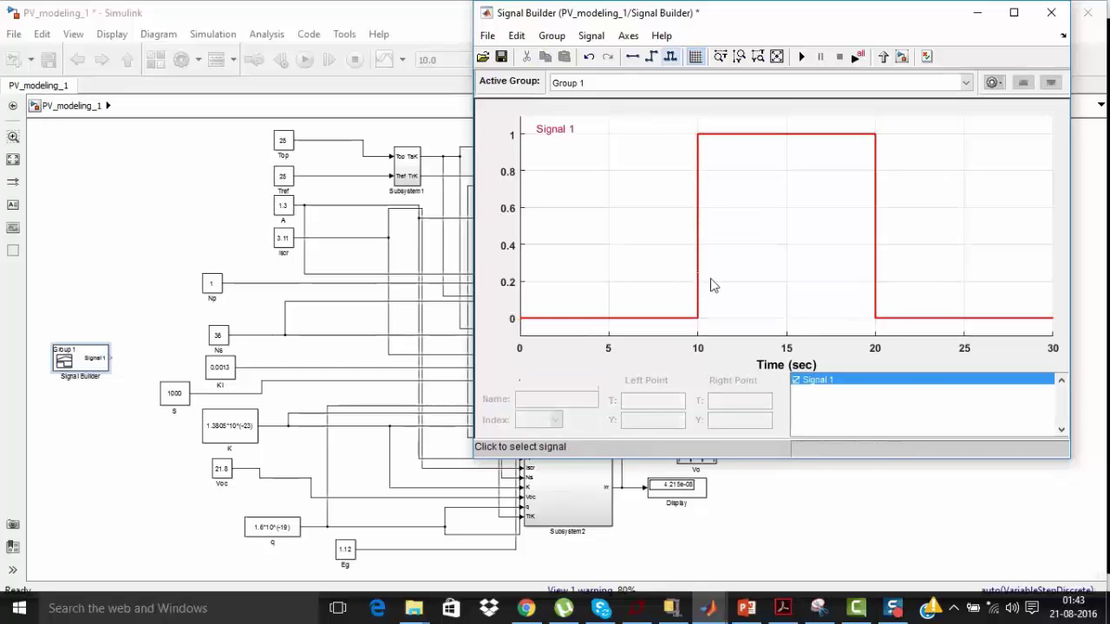
click(644, 319)
drag(644, 319, 628, 133)
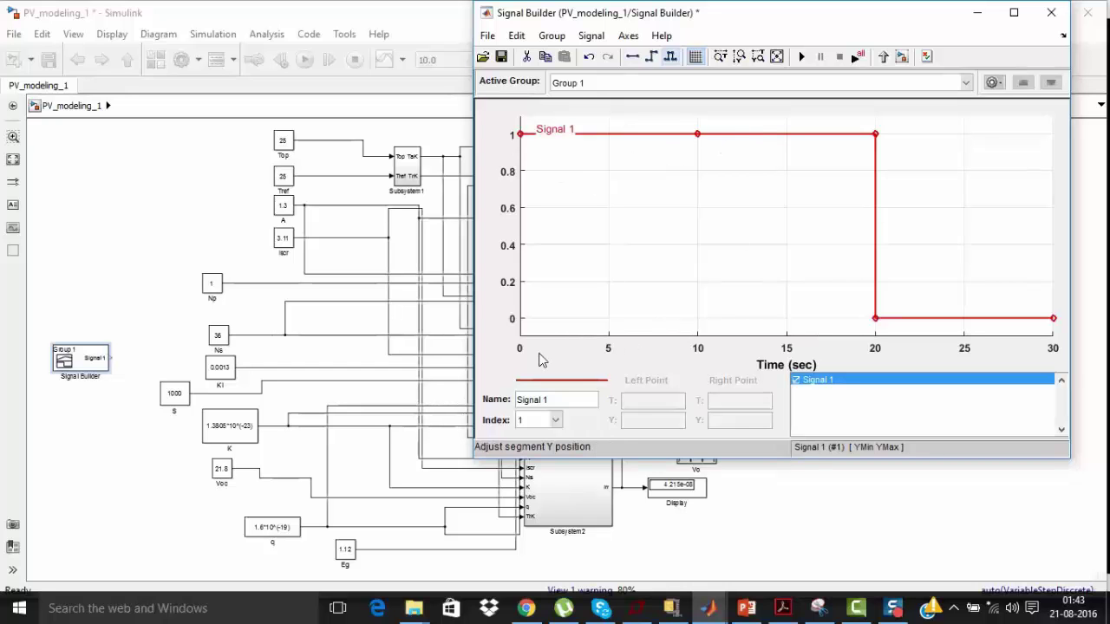
drag(743, 134, 748, 172)
click(730, 221)
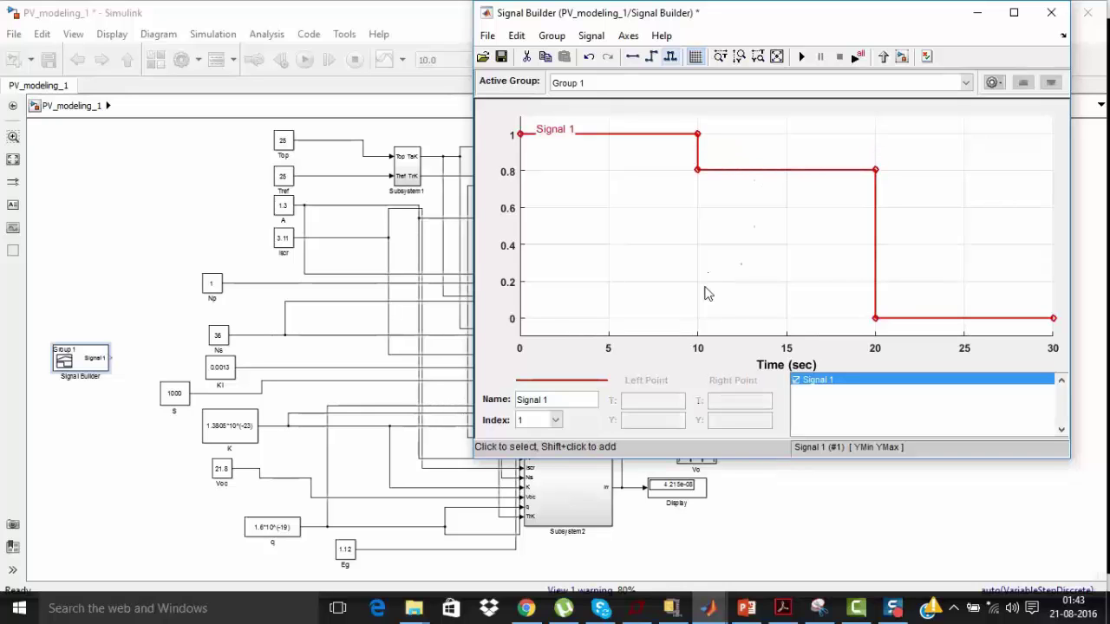
drag(911, 318, 907, 208)
click(887, 313)
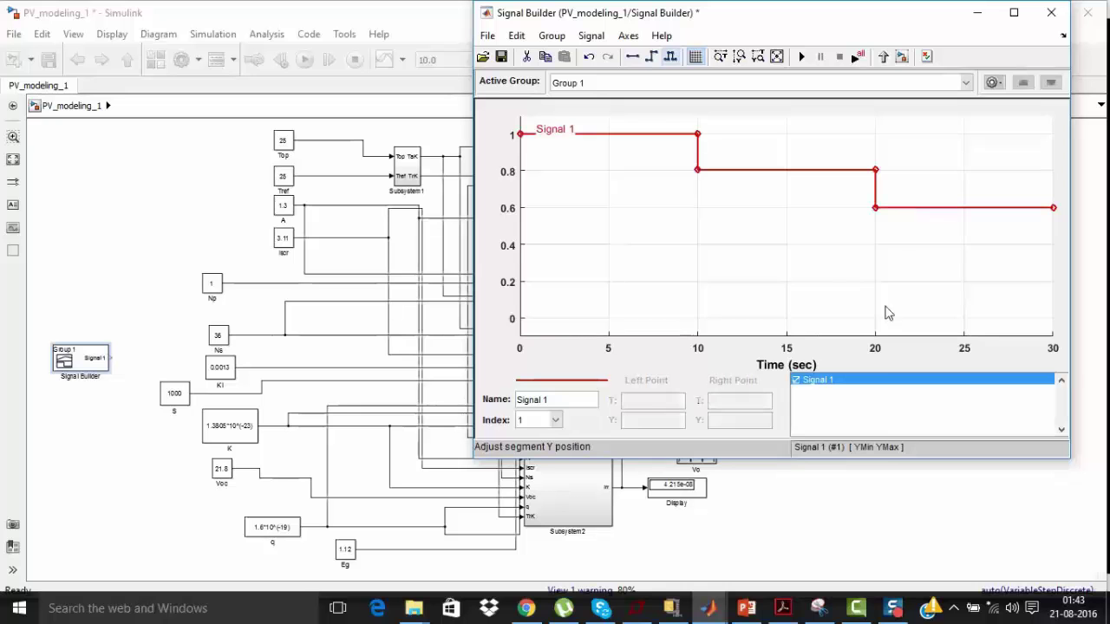
click(979, 287)
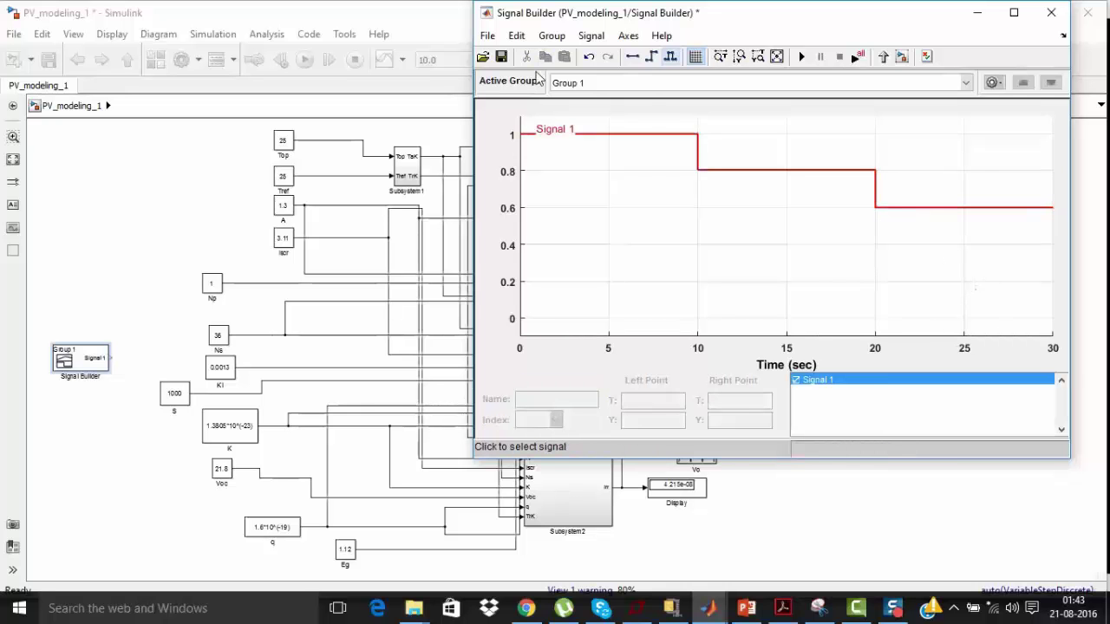
- Save the edited signal, close the Signal Builder editor, and shift its block slightly farther from the S constant
click(487, 36)
click(495, 76)
click(1051, 12)
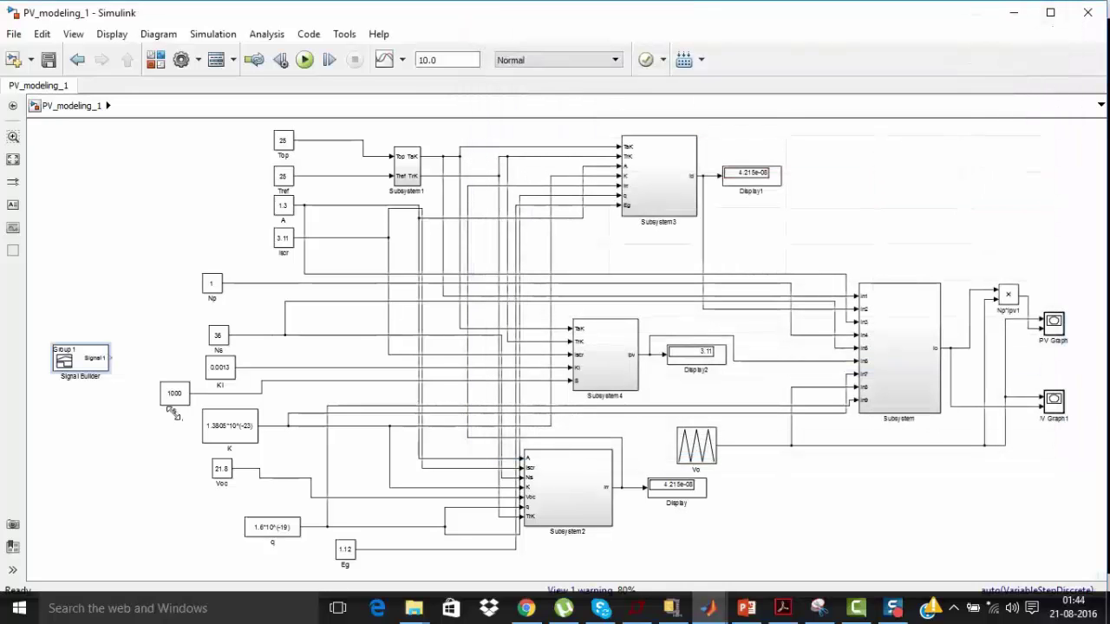
drag(98, 367, 88, 366)
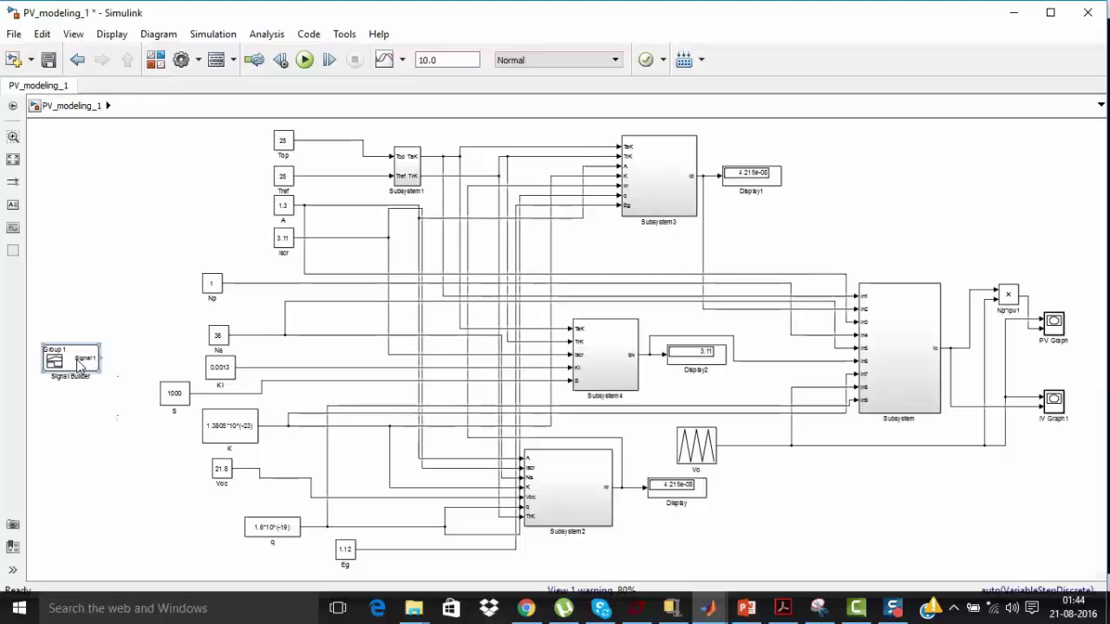
click(176, 397)
click(149, 368)
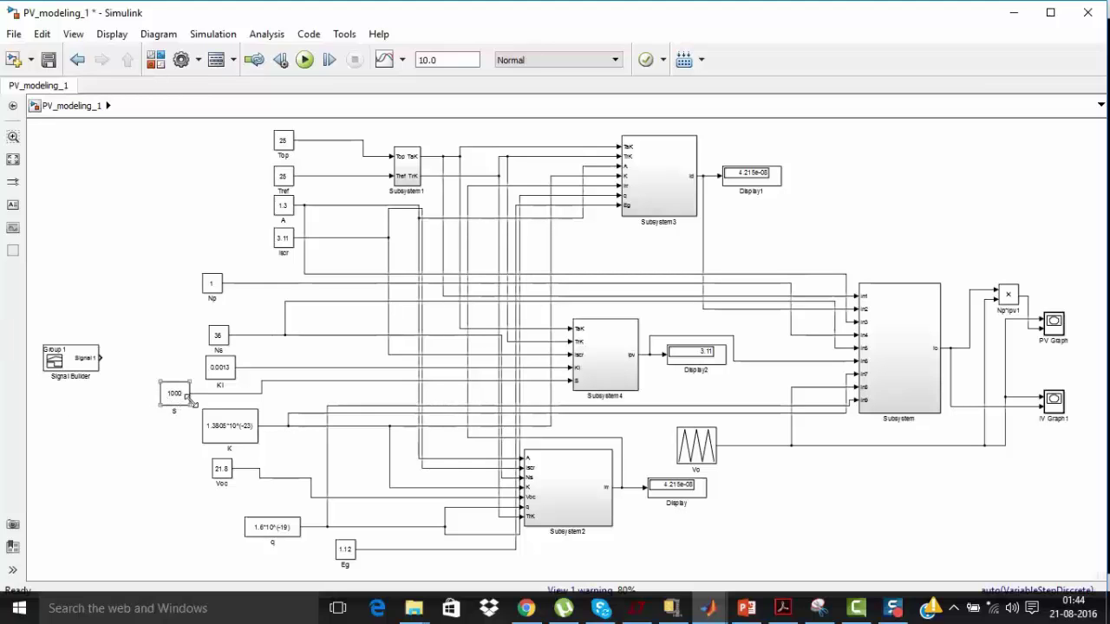
- Add a Gain block from the Simulink Library Browser's Commonly Used Blocks to PV_modeling_1 and place it just after the Signal Builder block
mouse_move(707, 608)
click(686, 572)
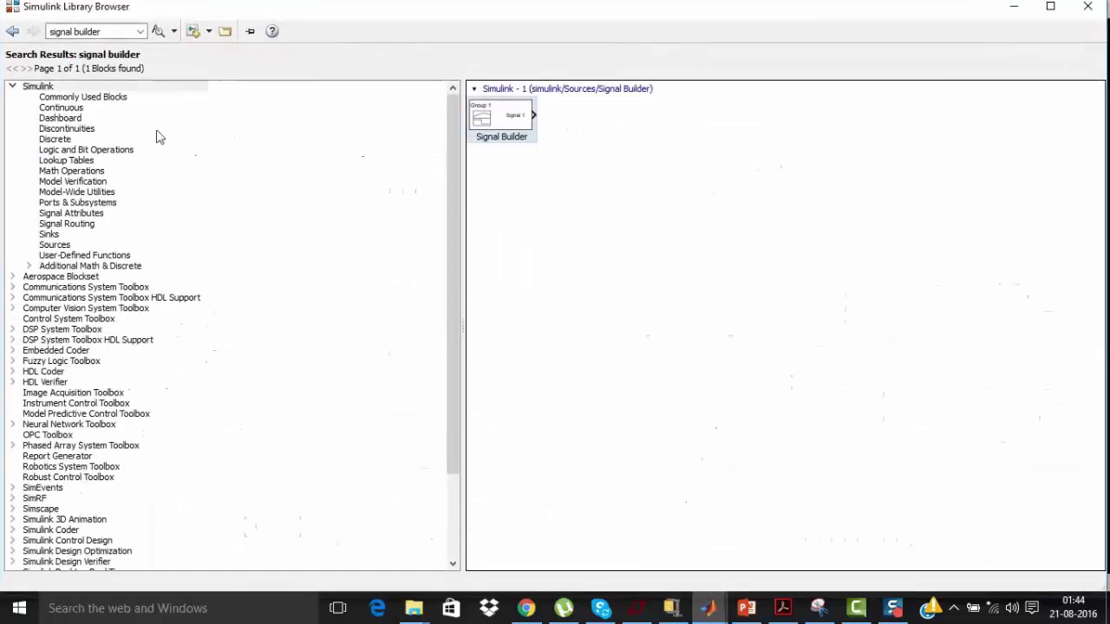
click(105, 31)
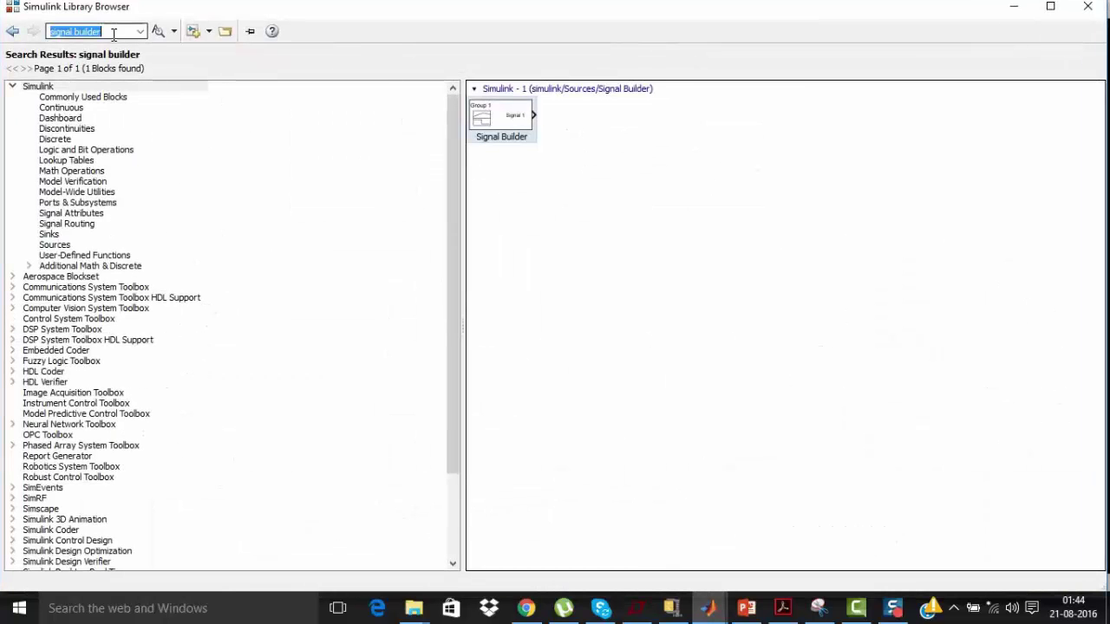
click(74, 97)
right_click(514, 171)
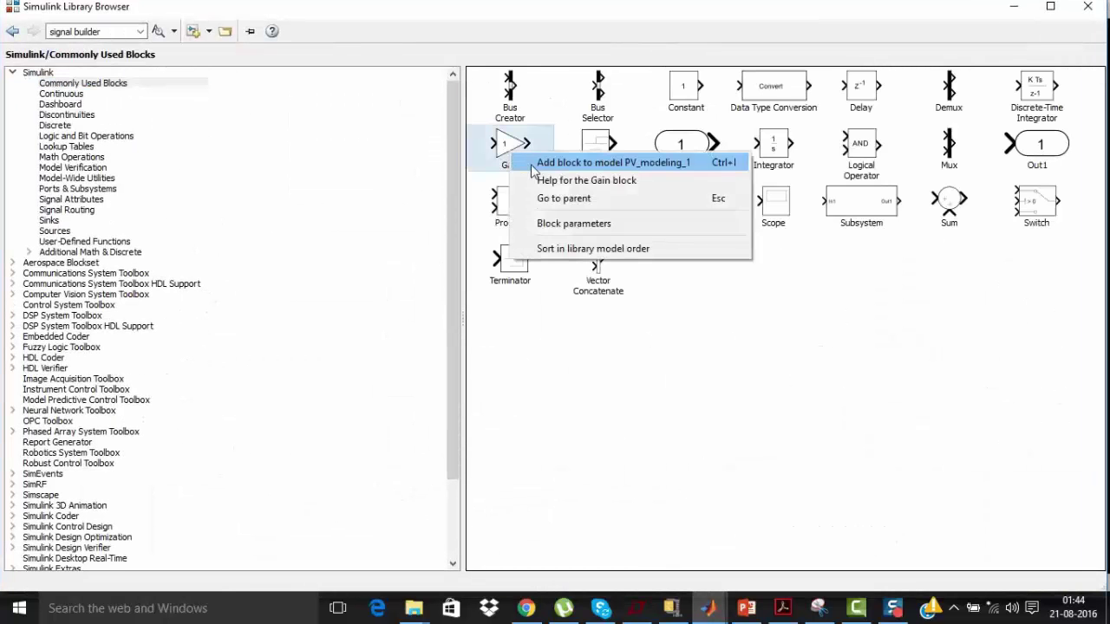
key(Escape)
click(1016, 7)
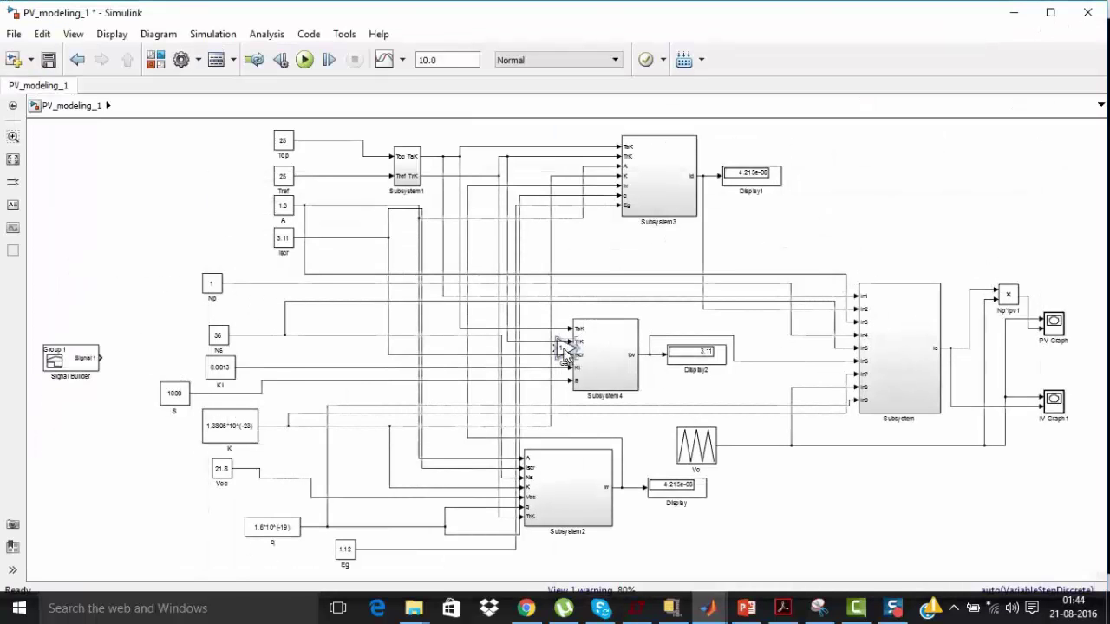
drag(592, 370, 142, 366)
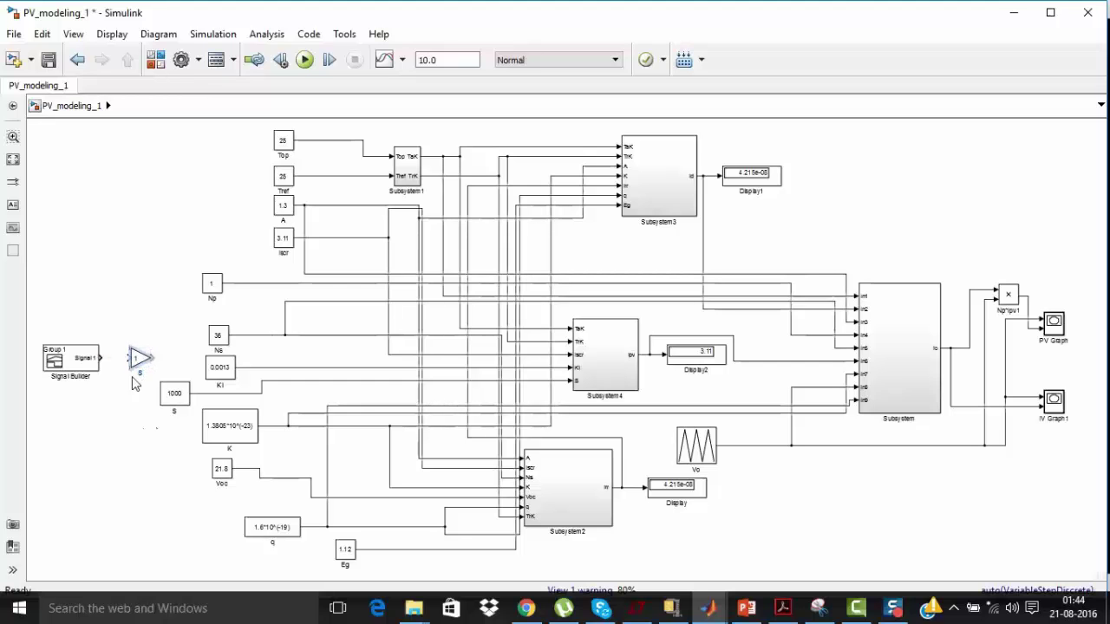
- Delete the S constant from the model and rename the Gain block S
click(136, 405)
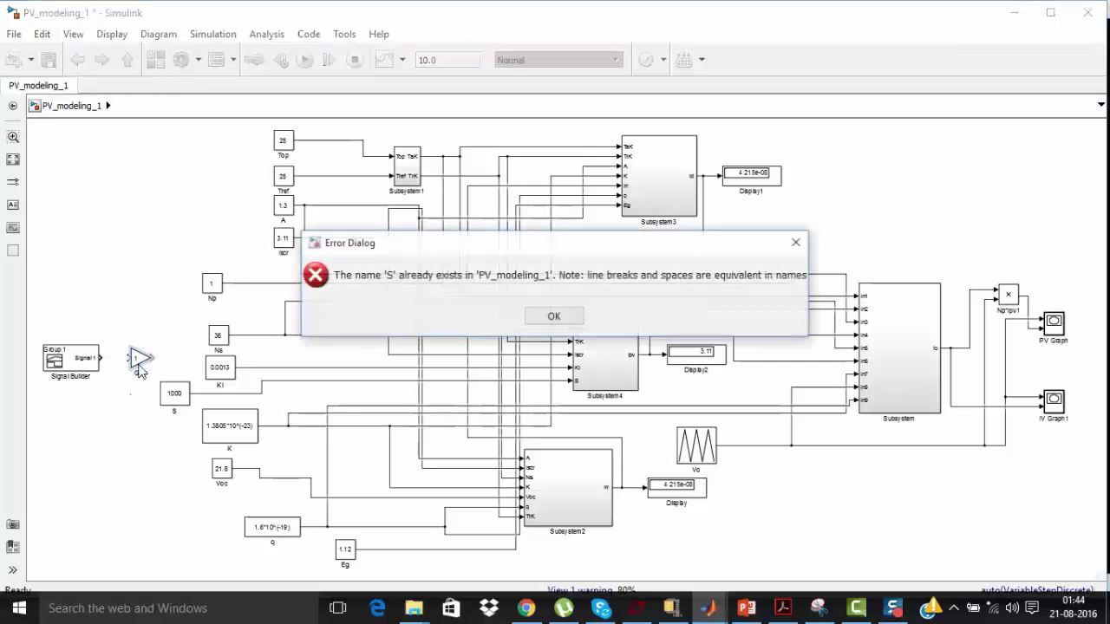
click(798, 244)
click(174, 397)
key(Delete)
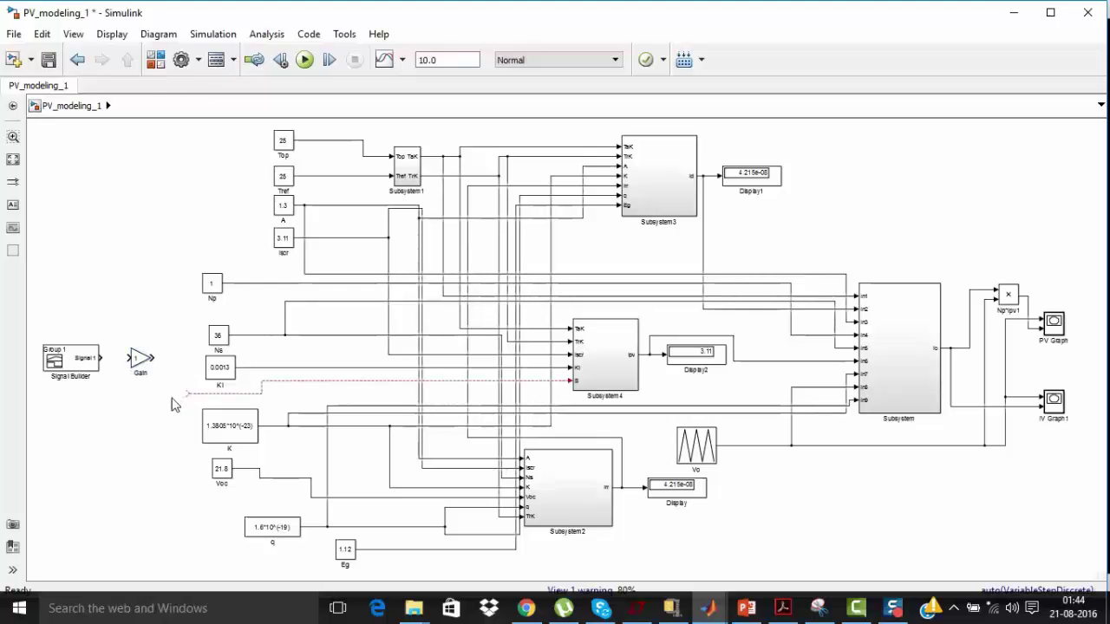
click(144, 366)
text(S)
- Set the gain of the S block to 1000
double_click(139, 357)
text(100)
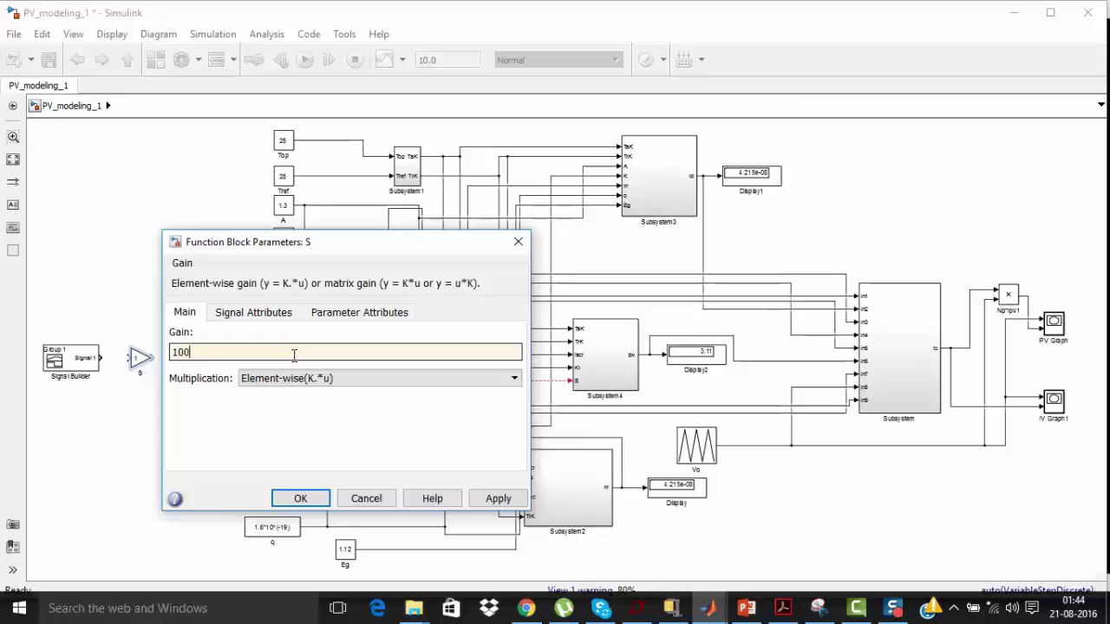
text(0)
click(498, 498)
click(300, 498)
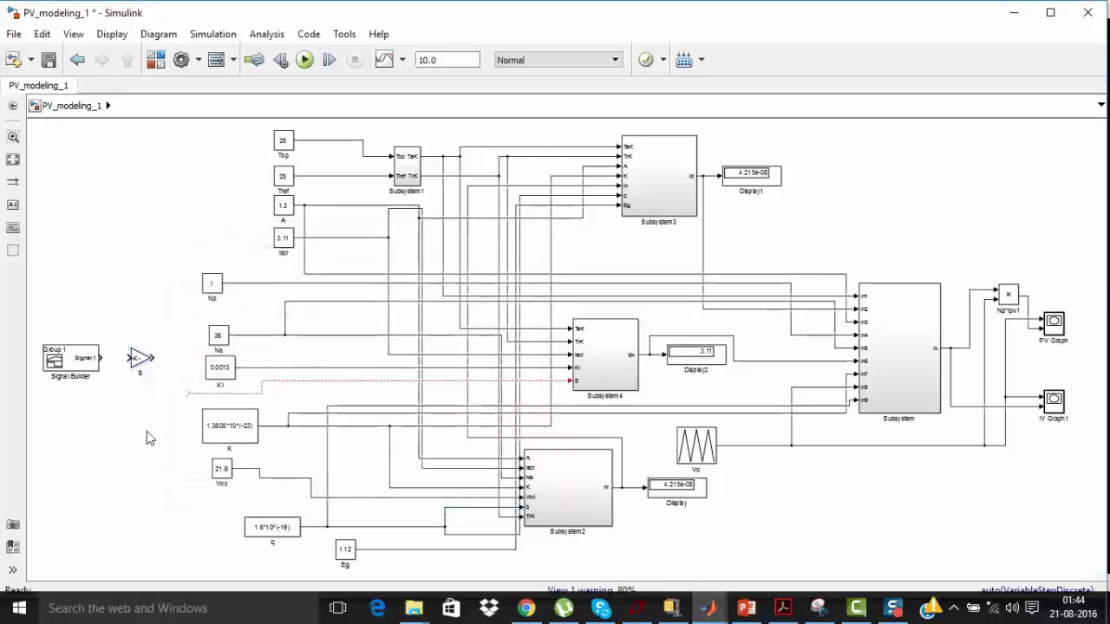
- Connect the Signal Builder through the enlarged S gain block to Subsystem4's S input, and save the model
drag(154, 357, 101, 357)
click(91, 371)
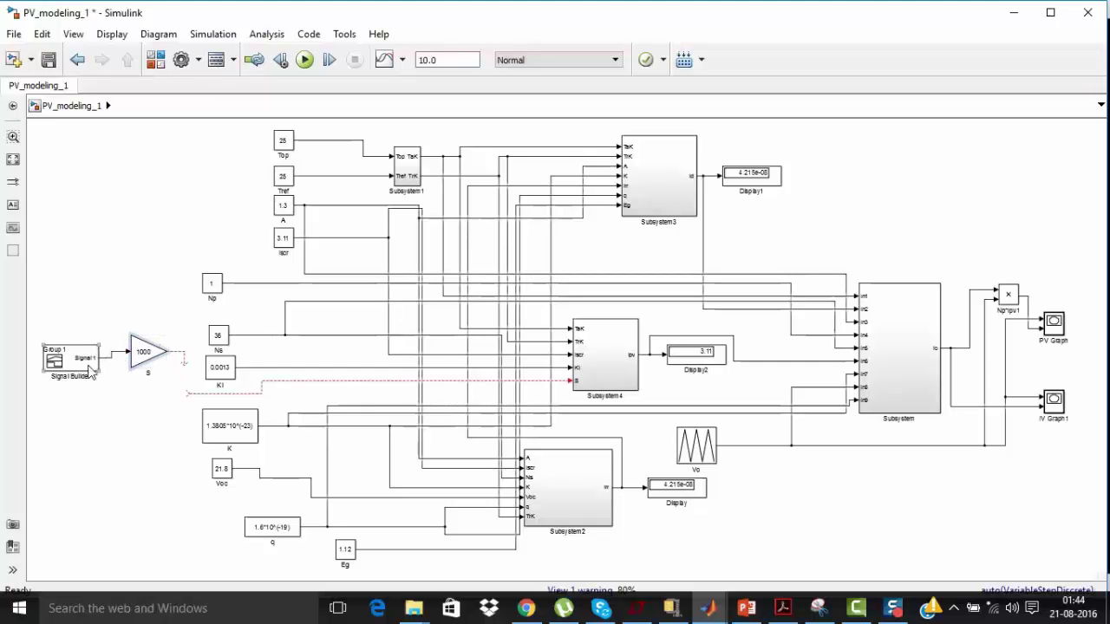
click(182, 366)
drag(186, 368, 189, 396)
drag(264, 405, 264, 399)
click(152, 432)
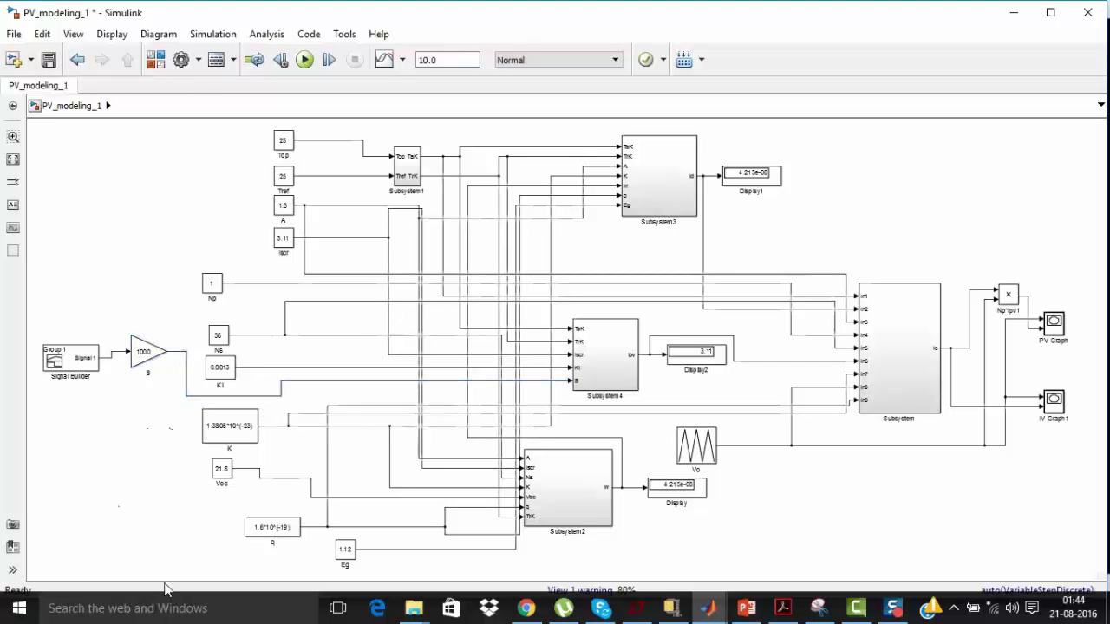
click(49, 59)
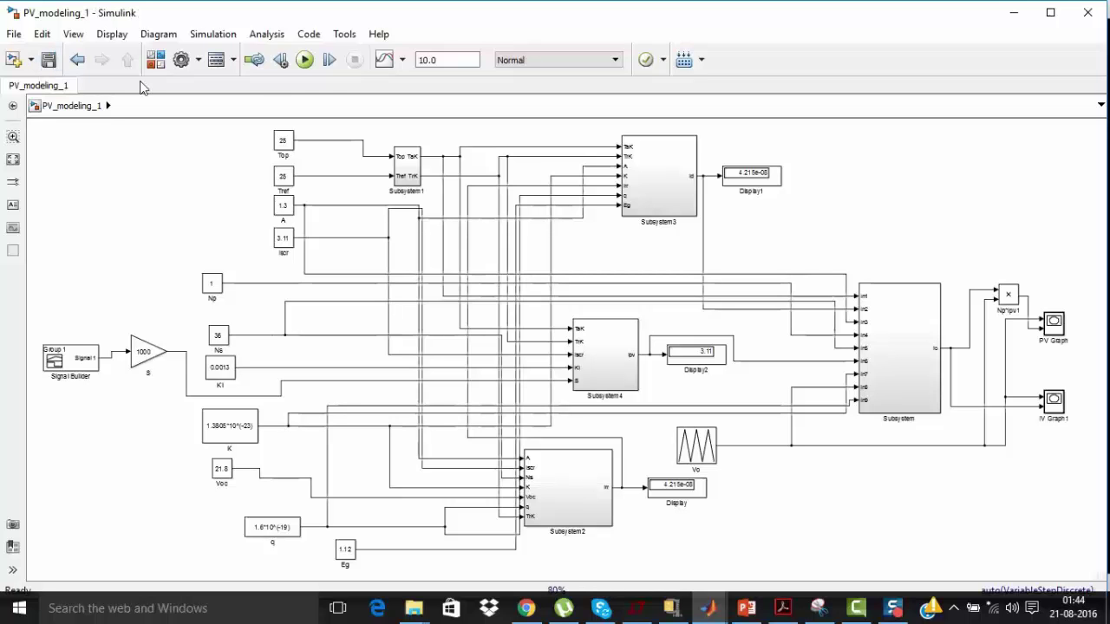
- Check the duration of the Signal Builder waveform, set the simulation stop time to 30, and save the model
click(78, 364)
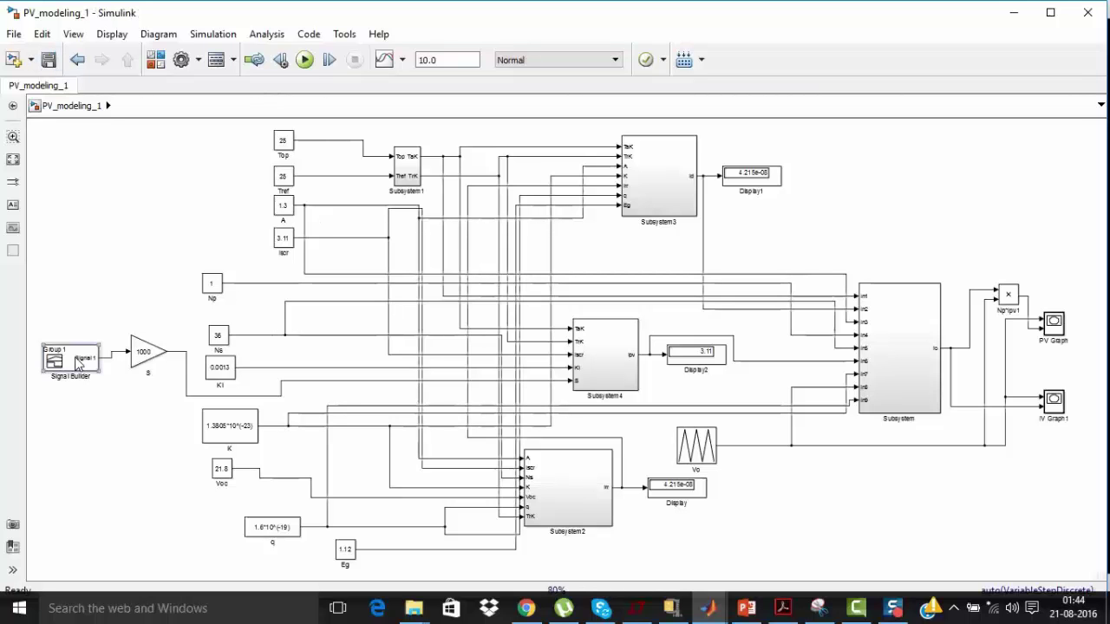
double_click(78, 364)
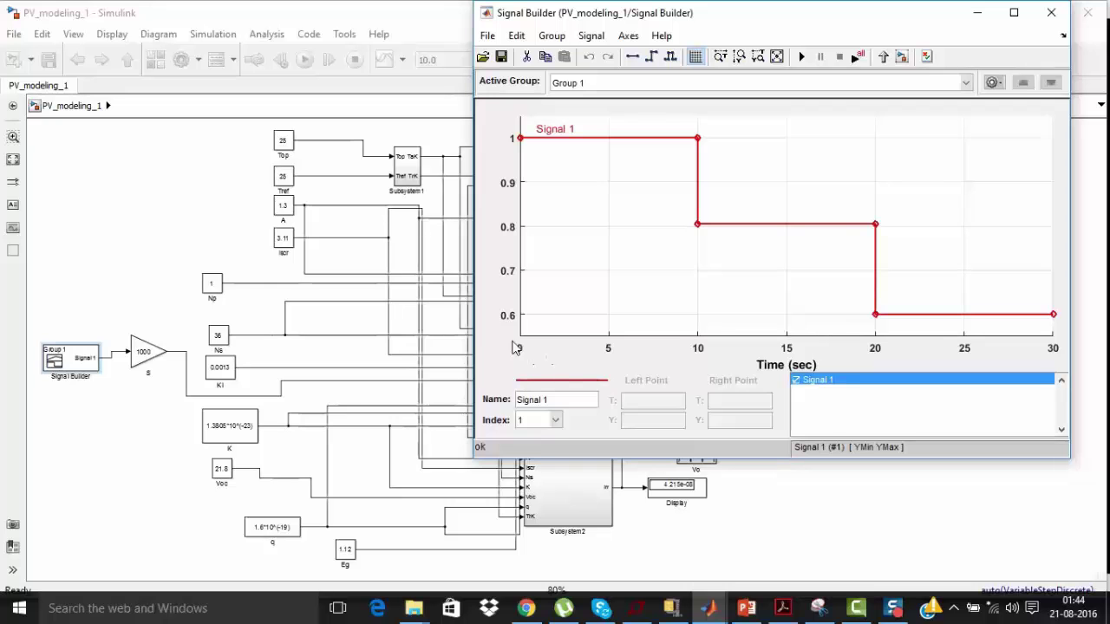
click(1050, 12)
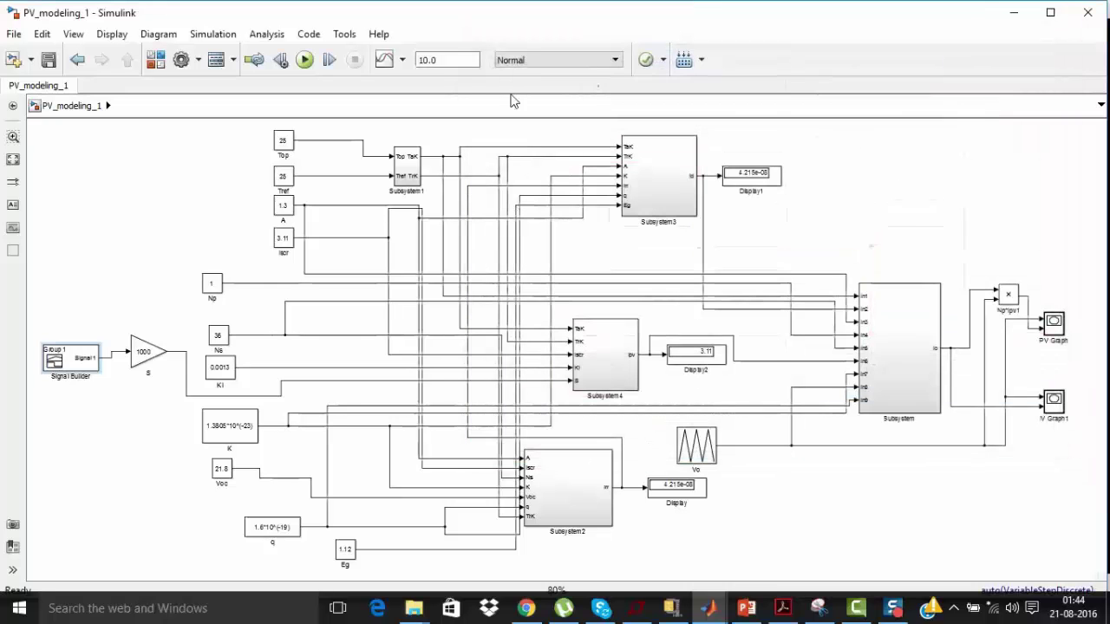
click(459, 60)
text(30)
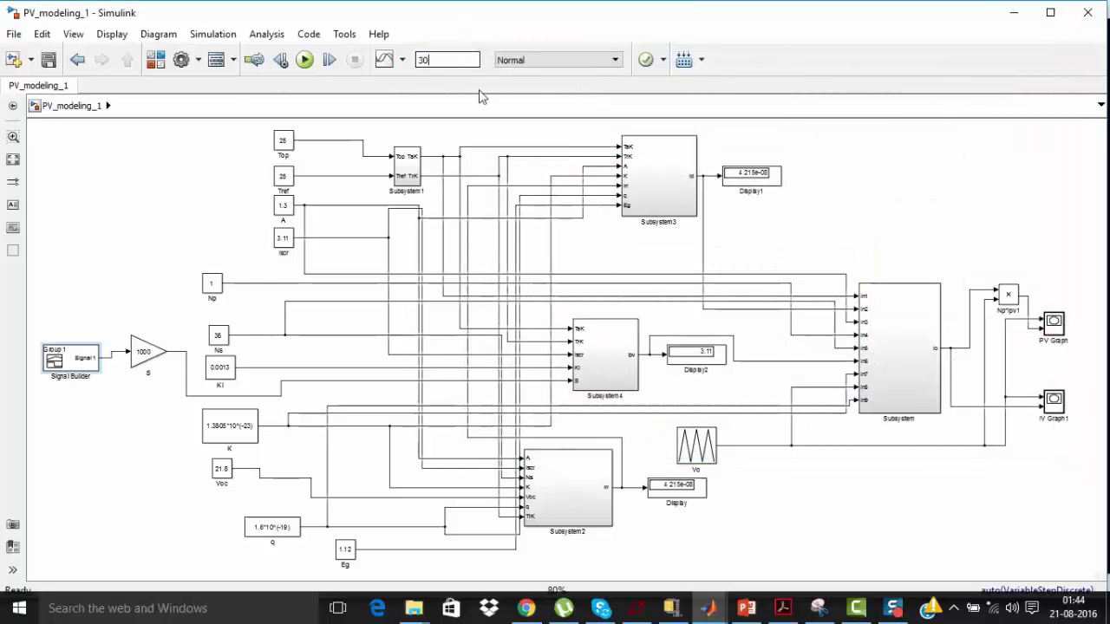
click(49, 62)
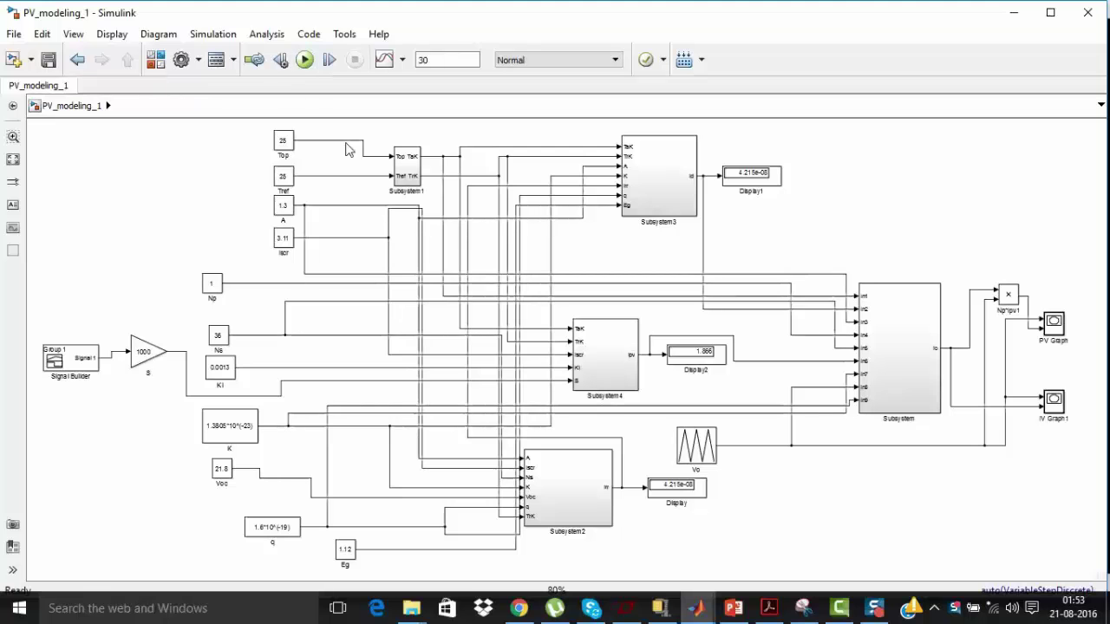
- Run the simulation with the stepped insolation input and arrange the IV Graph1 and PV Graph plots side by side
click(305, 60)
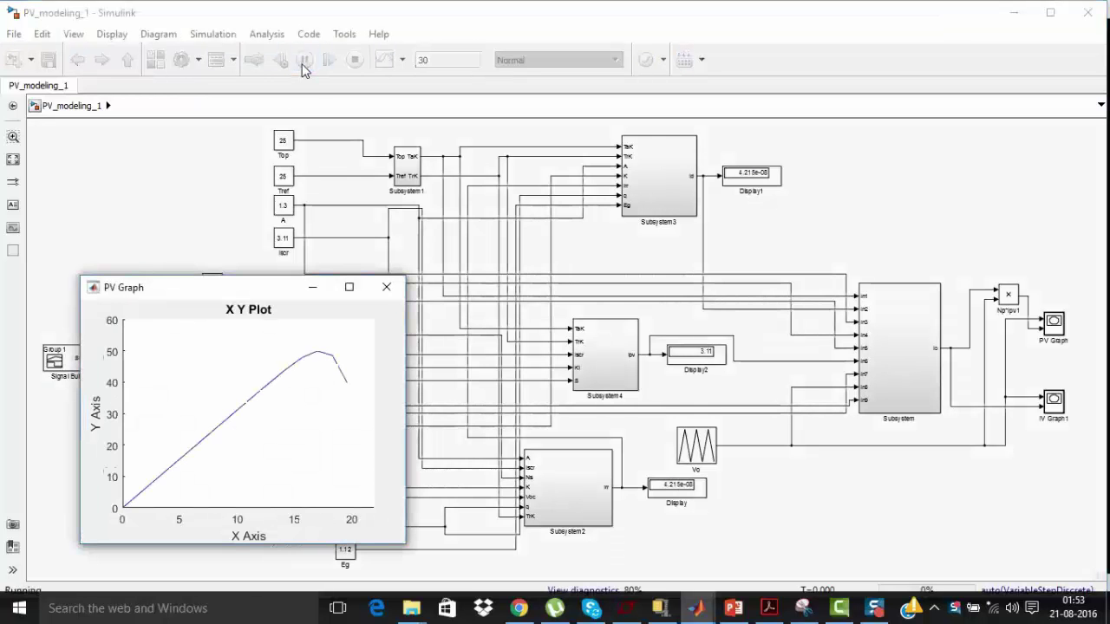
drag(302, 289, 827, 227)
drag(287, 294, 449, 234)
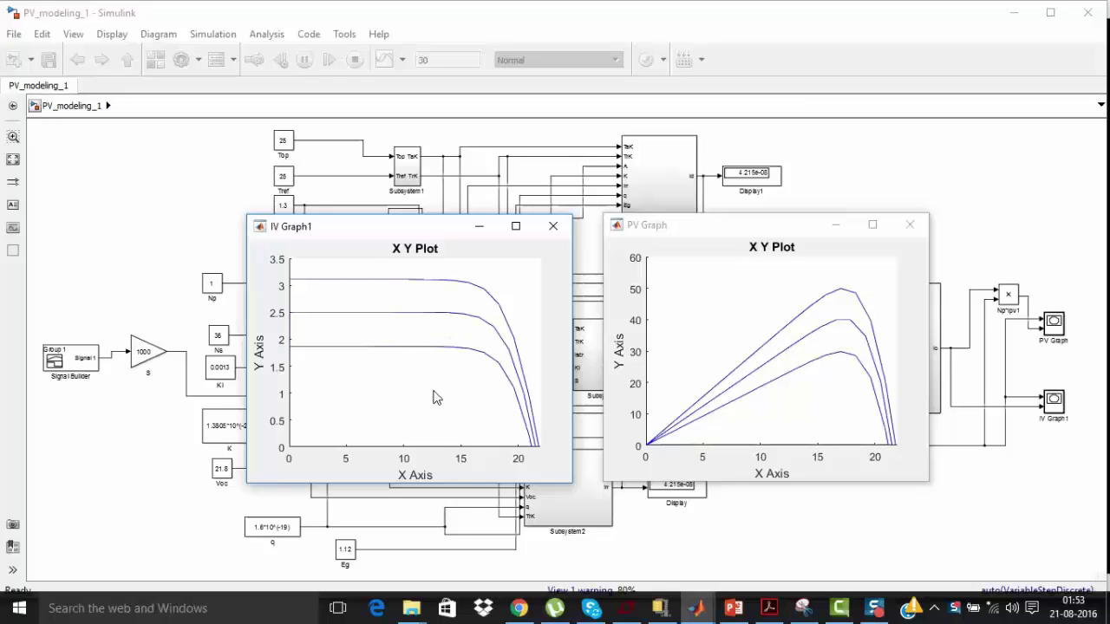
click(770, 233)
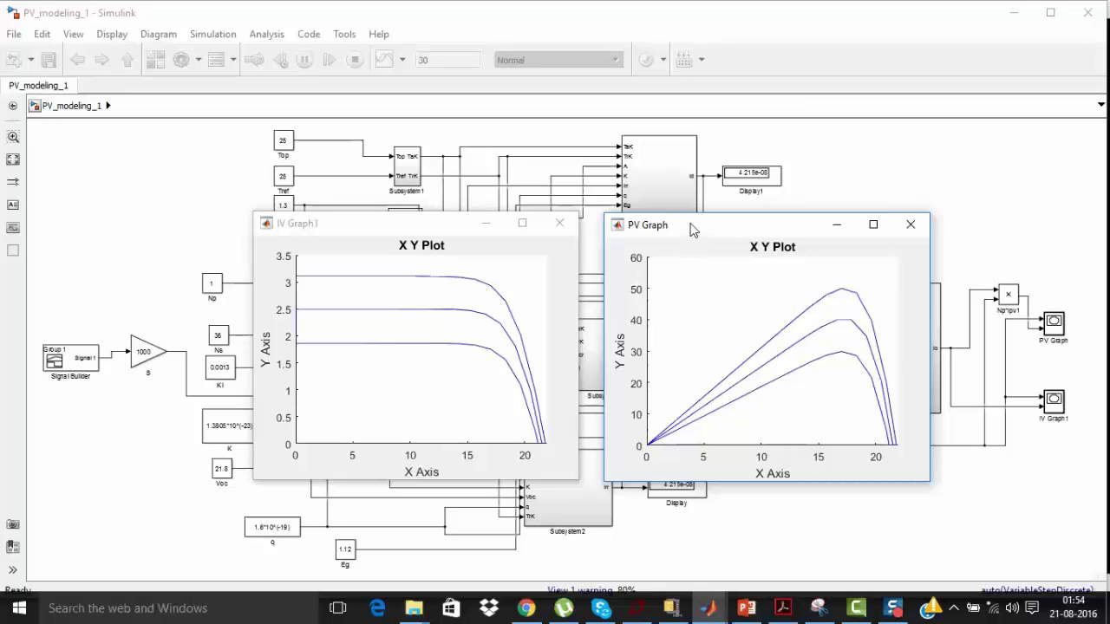
drag(692, 228, 692, 226)
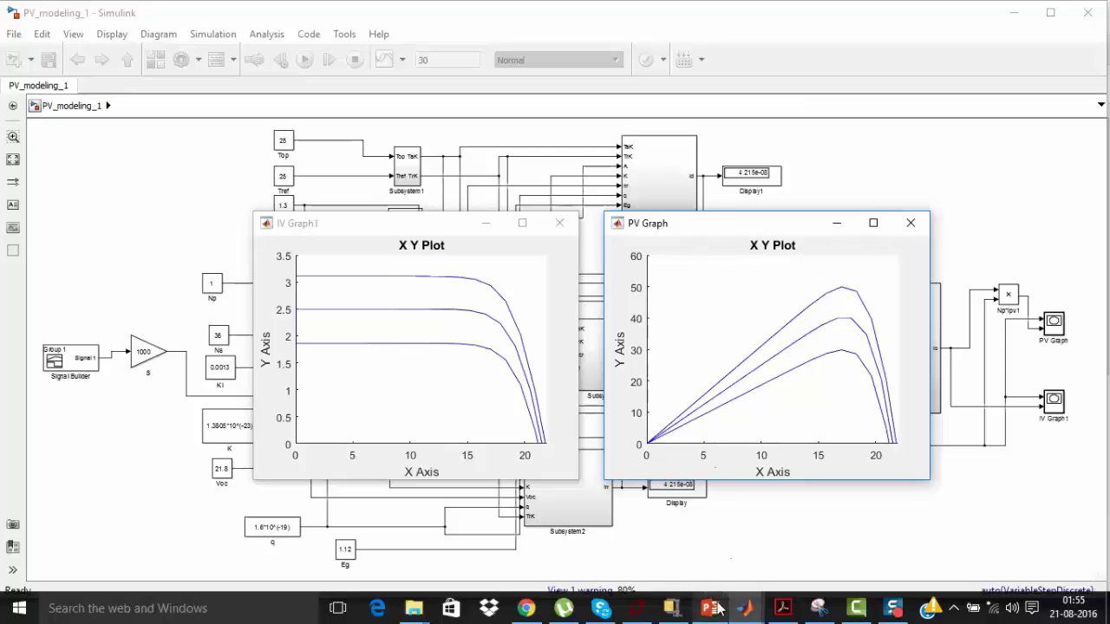